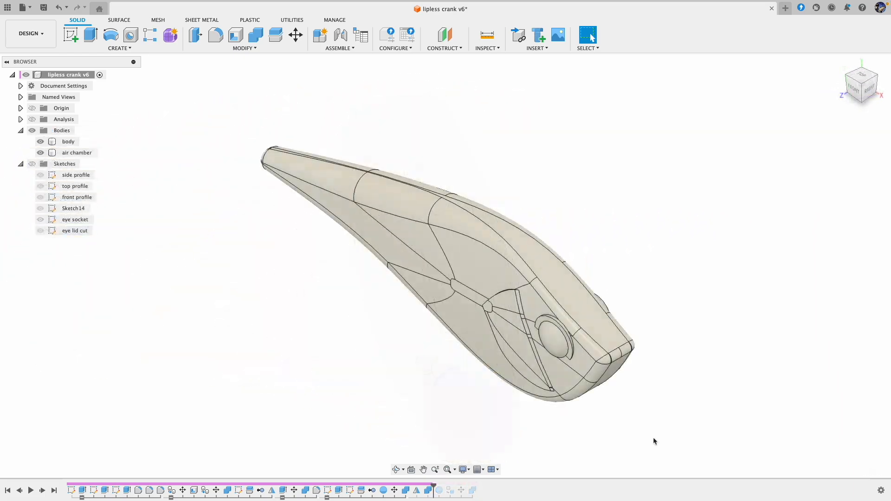
# Roll the design history back to just after the side profile sketch, show the sketches, and view the profile from the front
pyautogui.click(583, 384)
pyautogui.moveTo(433, 486); pyautogui.dragTo(72, 479)
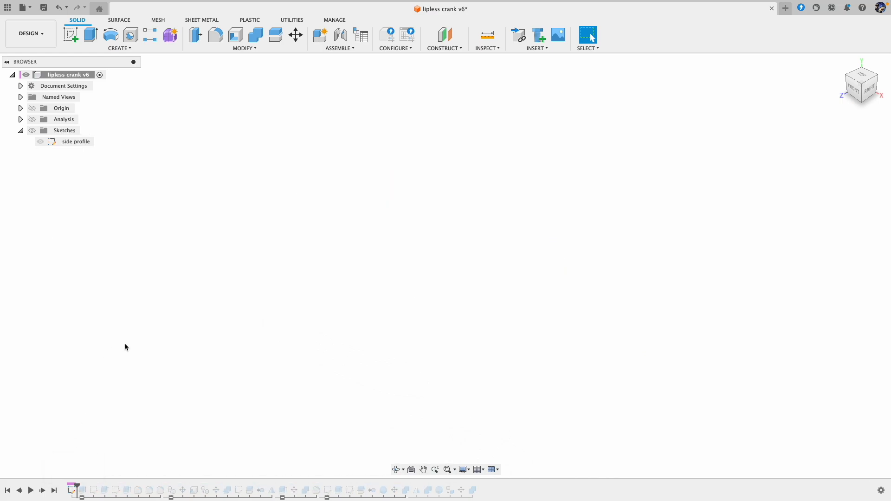
pyautogui.click(31, 132)
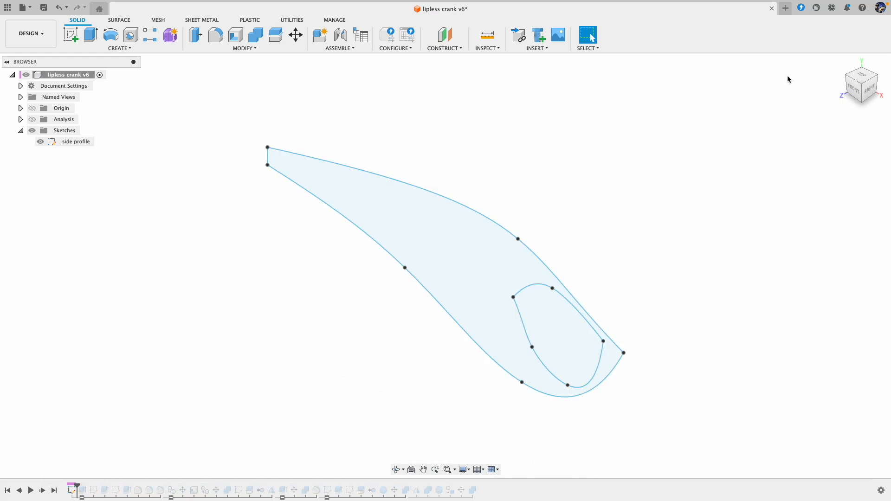
pyautogui.click(853, 93)
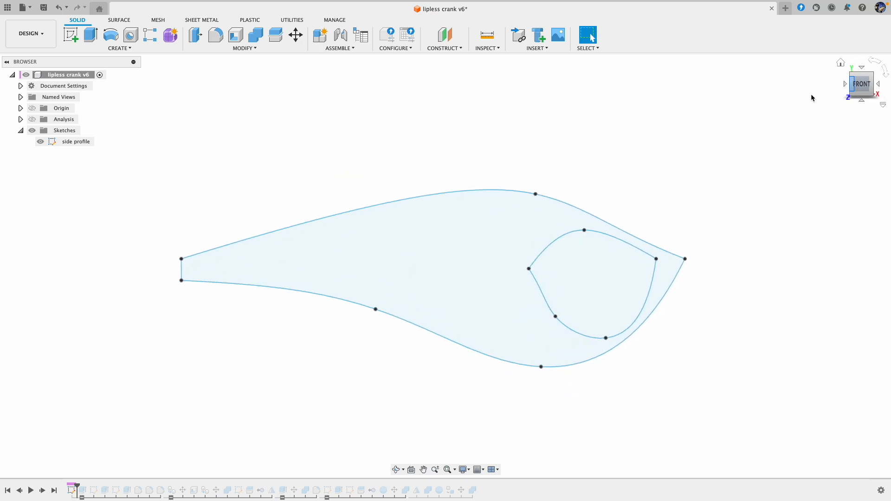
pyautogui.click(312, 243)
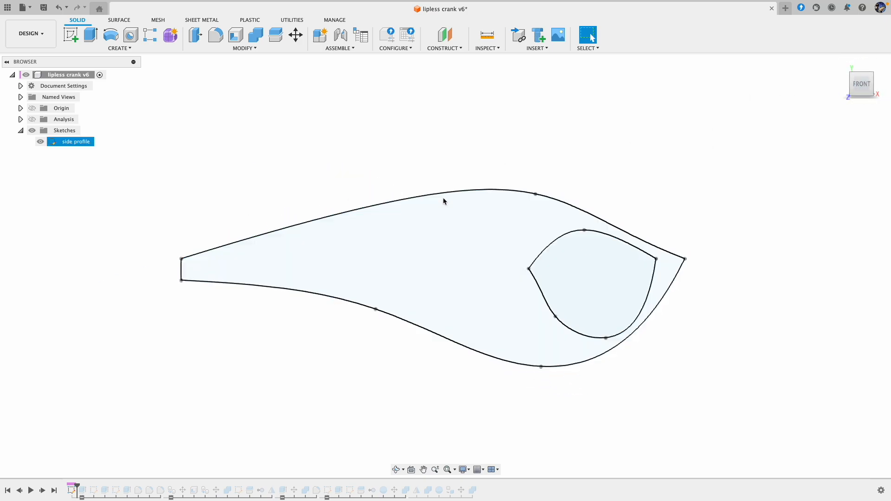
pyautogui.click(535, 193)
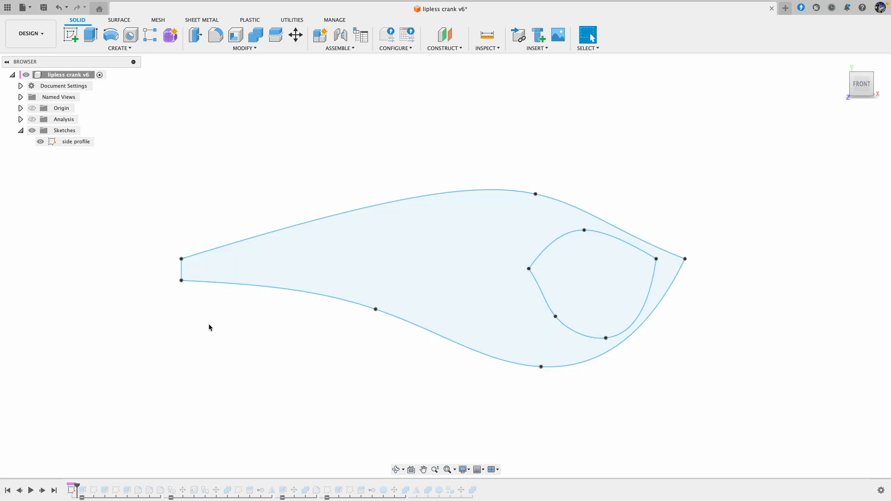
# Advance the history past the first extrude and view the extruded body squarely from the top, with its length horizontal
pyautogui.moveTo(78, 487); pyautogui.dragTo(88, 487)
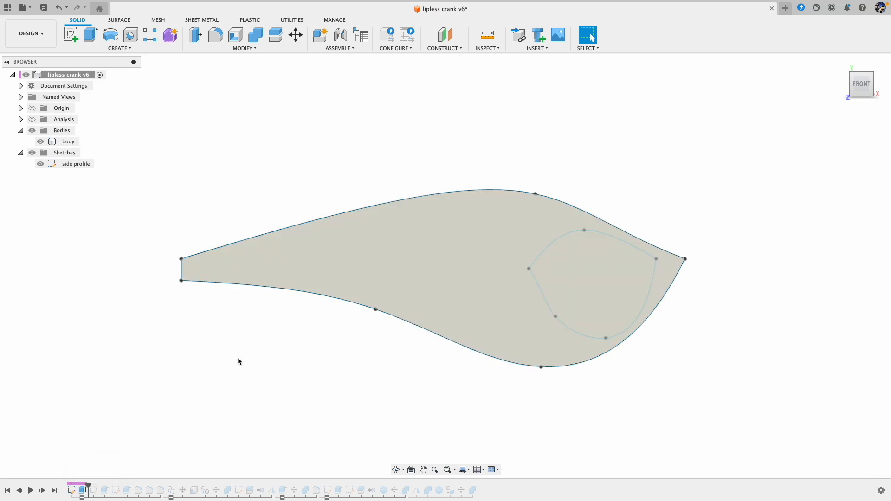
pyautogui.keyDown('shift'); pyautogui.moveTo(709, 189); pyautogui.dragTo(182, 426, button='middle'); pyautogui.keyUp('shift')
pyautogui.click(860, 77)
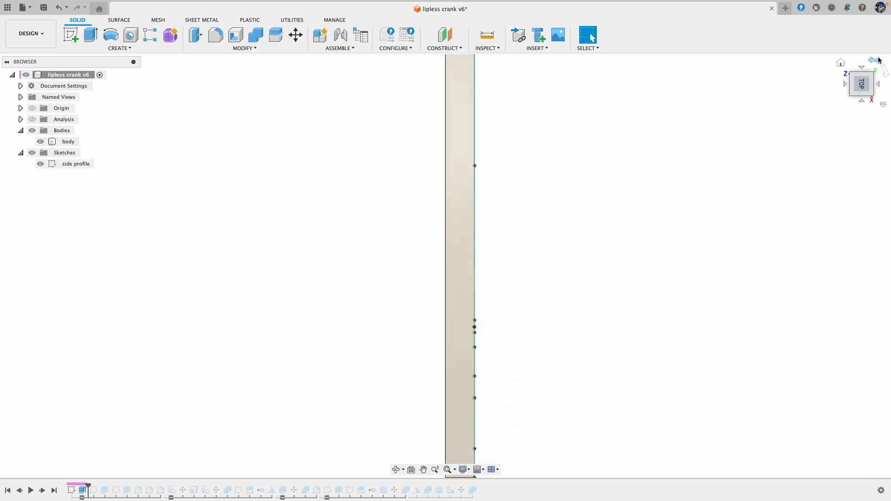
pyautogui.click(875, 62)
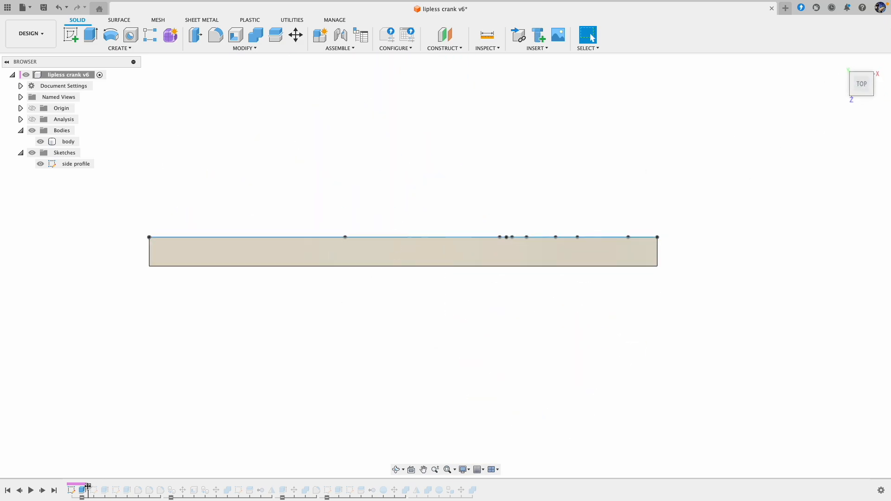
# Advance the history through the top profile sketch and its extrude, then check that extrude's settings without changing them
pyautogui.moveTo(88, 486); pyautogui.dragTo(99, 487)
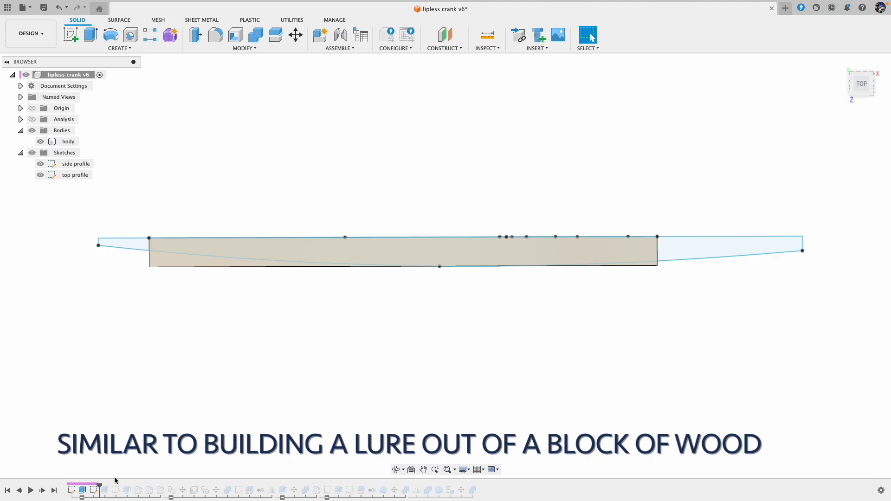
pyautogui.moveTo(97, 484); pyautogui.dragTo(111, 485)
pyautogui.doubleClick(104, 491)
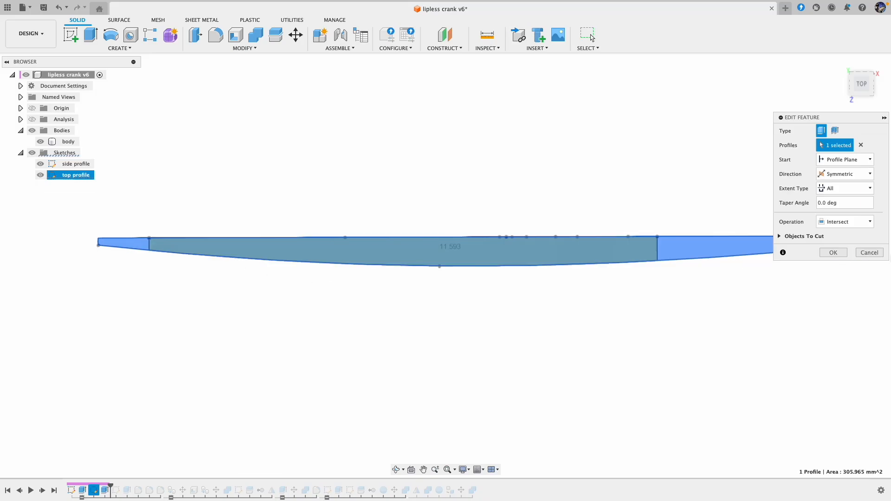
pyautogui.click(872, 253)
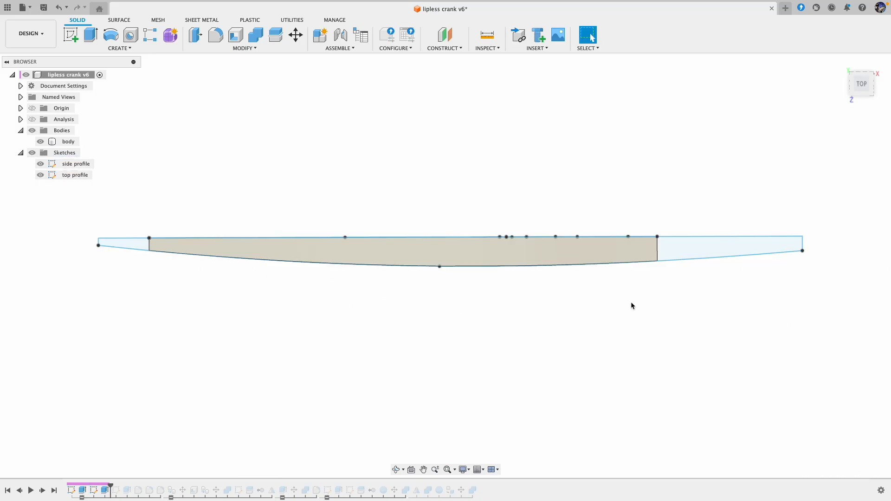
# Examine the trimmed body, then advance the history past the front profile sketch in the right side view
pyautogui.keyDown('shift'); pyautogui.scroll(-10, 343, 378); pyautogui.keyUp('shift')
pyautogui.keyDown('shift'); pyautogui.hscroll(10, 342, 379); pyautogui.keyUp('shift')
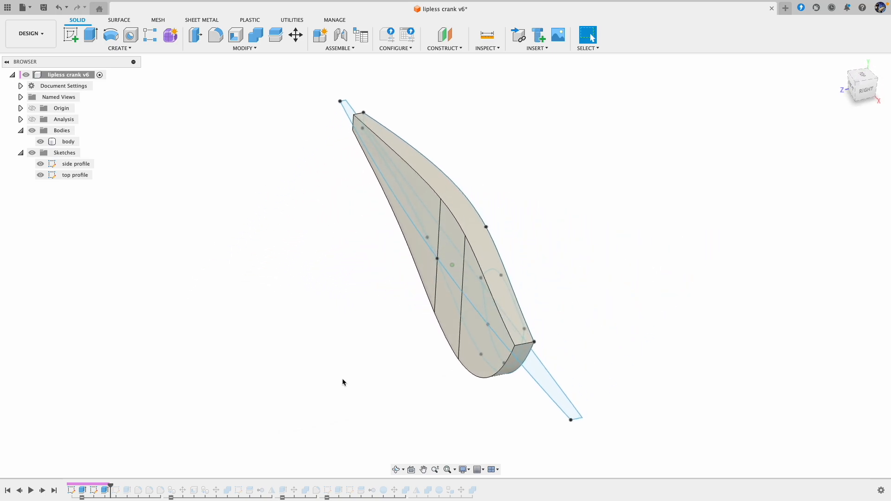
pyautogui.keyDown('shift'); pyautogui.hscroll(-5, 342, 379); pyautogui.keyUp('shift')
pyautogui.keyDown('shift'); pyautogui.hscroll(10, 435, 342); pyautogui.keyUp('shift')
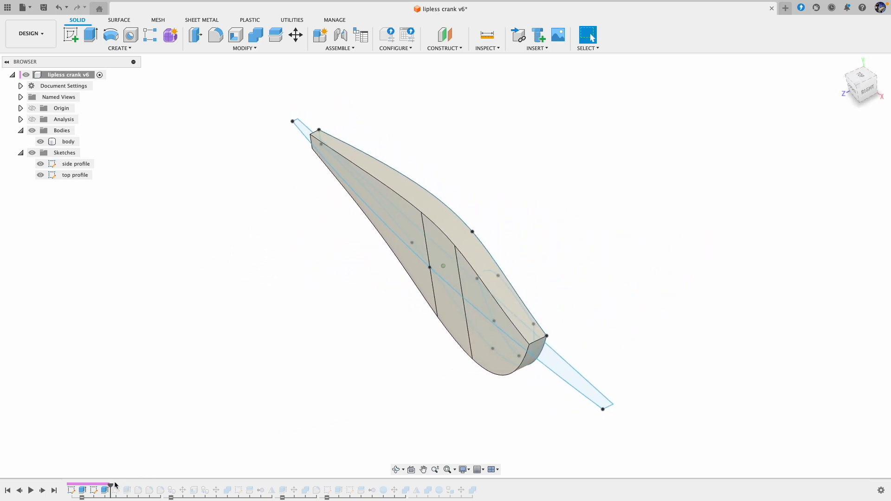
pyautogui.keyDown('shift'); pyautogui.hscroll(6, 436, 342); pyautogui.keyUp('shift')
pyautogui.click(865, 88)
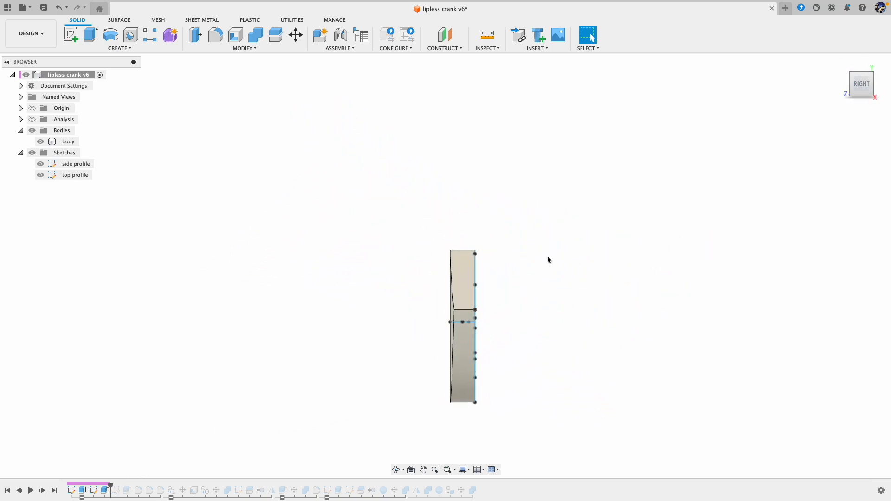
pyautogui.moveTo(110, 487); pyautogui.dragTo(122, 488)
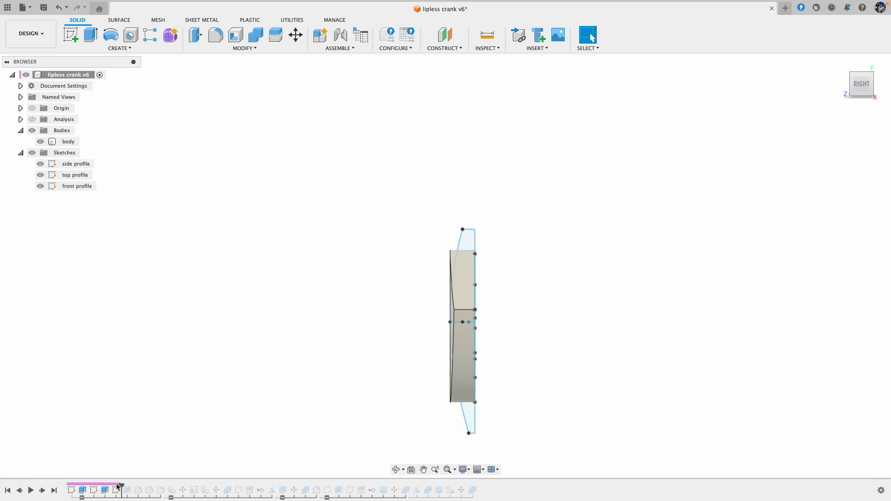
pyautogui.scroll(2, 389, 317)
pyautogui.moveTo(389, 318); pyautogui.dragTo(319, 269, button='middle')
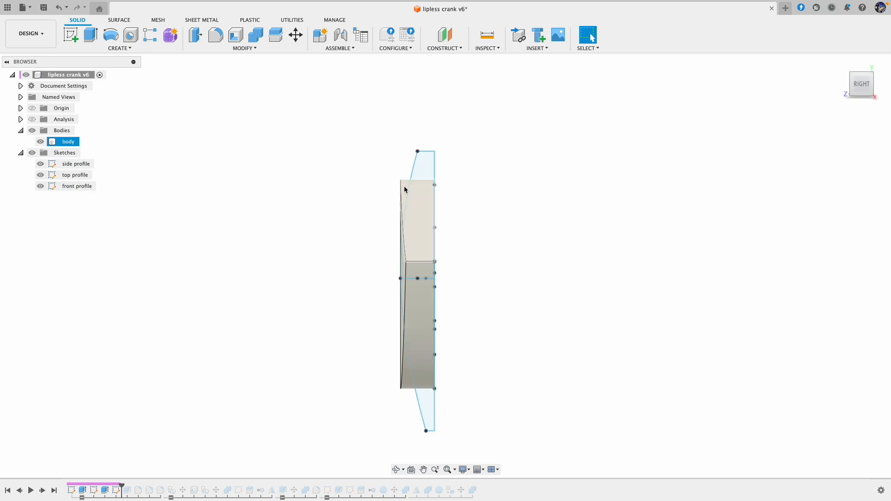
# Advance the history past the front profile extrude and examine the resulting body faces from several angles
pyautogui.moveTo(125, 487); pyautogui.dragTo(133, 486)
pyautogui.keyDown('shift'); pyautogui.hscroll(-10, 346, 334); pyautogui.keyUp('shift')
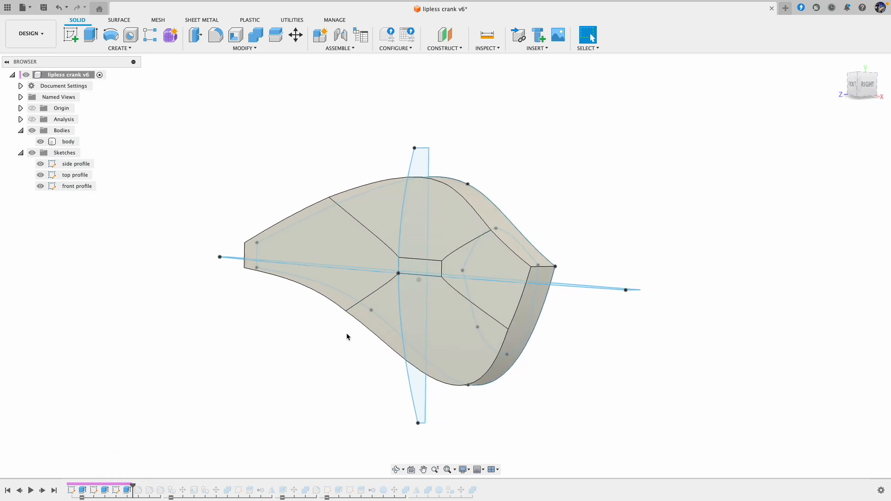
pyautogui.keyDown('shift'); pyautogui.hscroll(-15, 346, 333); pyautogui.keyUp('shift')
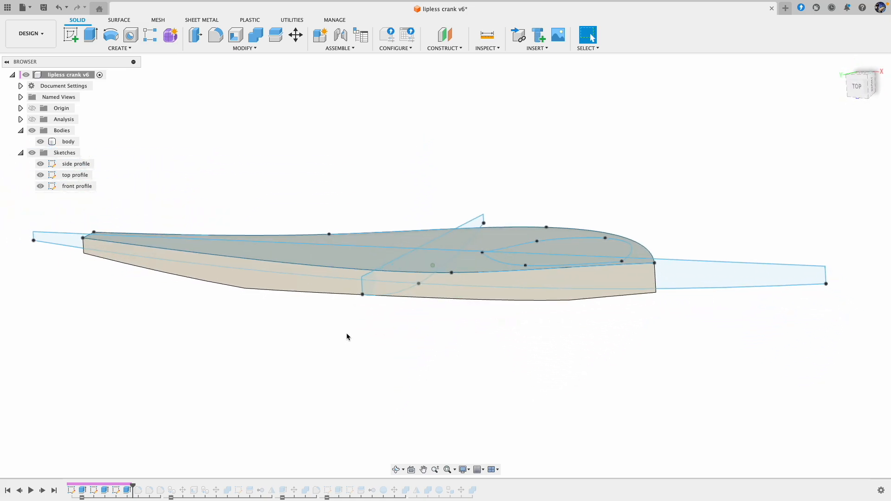
pyautogui.keyDown('shift'); pyautogui.hscroll(-10, 410, 179); pyautogui.keyUp('shift')
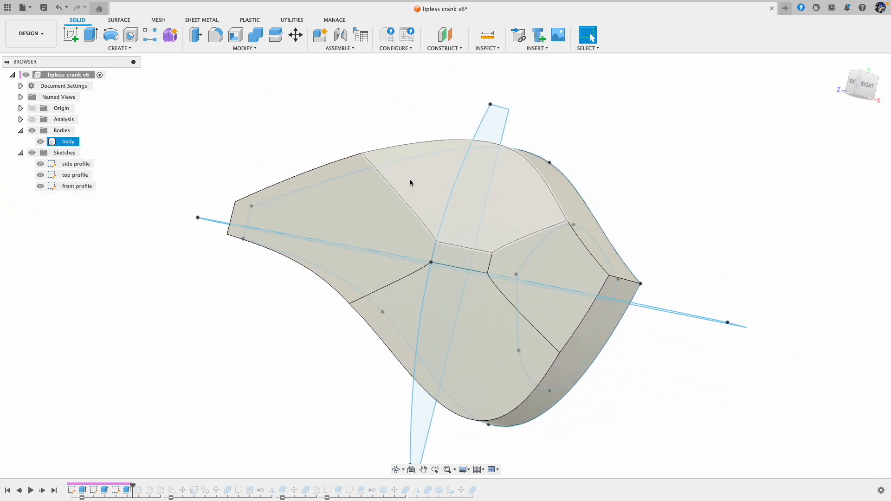
pyautogui.keyDown('shift'); pyautogui.scroll(4, 392, 177); pyautogui.keyUp('shift')
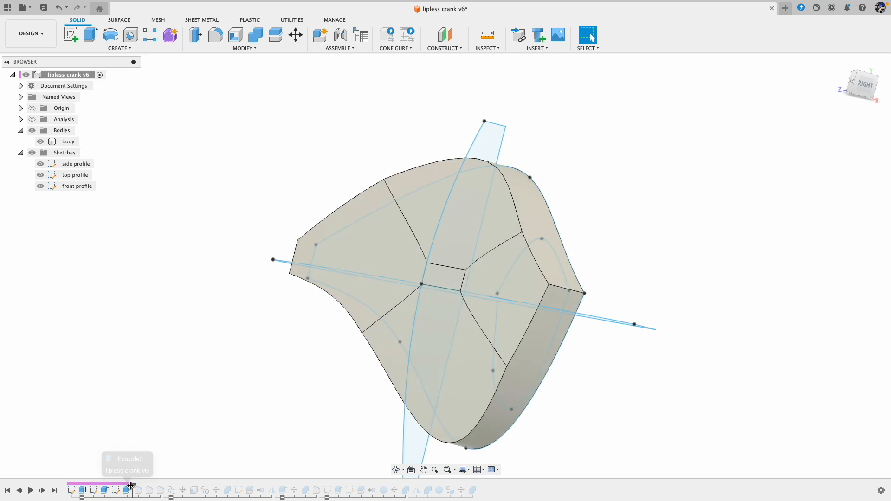
# Advance the history through the first two fillets and examine the rounded body edges
pyautogui.moveTo(132, 486); pyautogui.dragTo(141, 487)
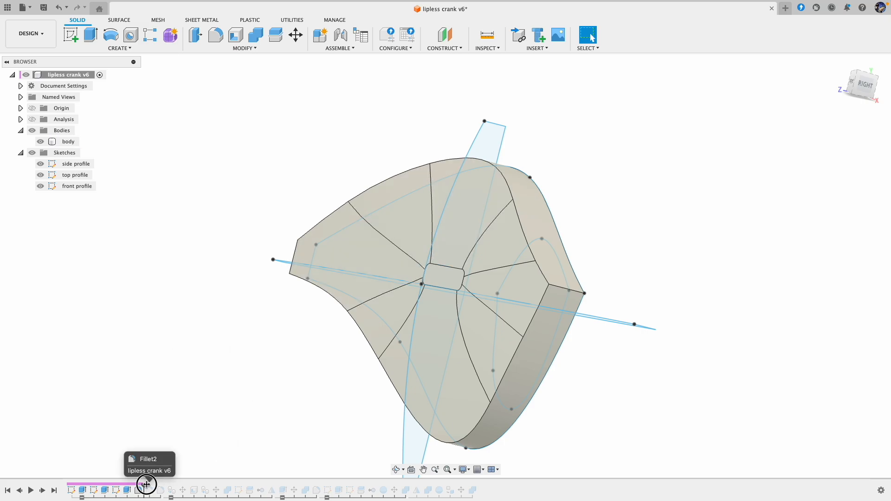
pyautogui.moveTo(145, 486); pyautogui.dragTo(156, 486)
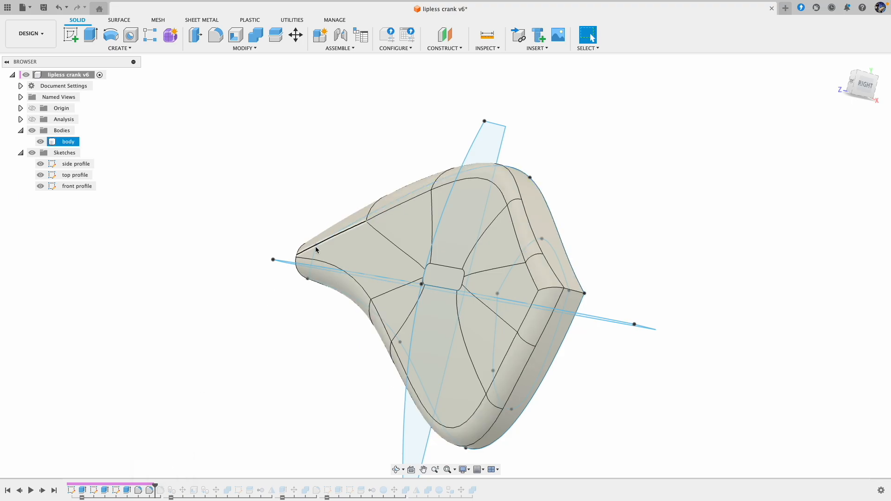
pyautogui.keyDown('shift'); pyautogui.moveTo(338, 211); pyautogui.dragTo(395, 215, button='middle'); pyautogui.keyUp('shift')
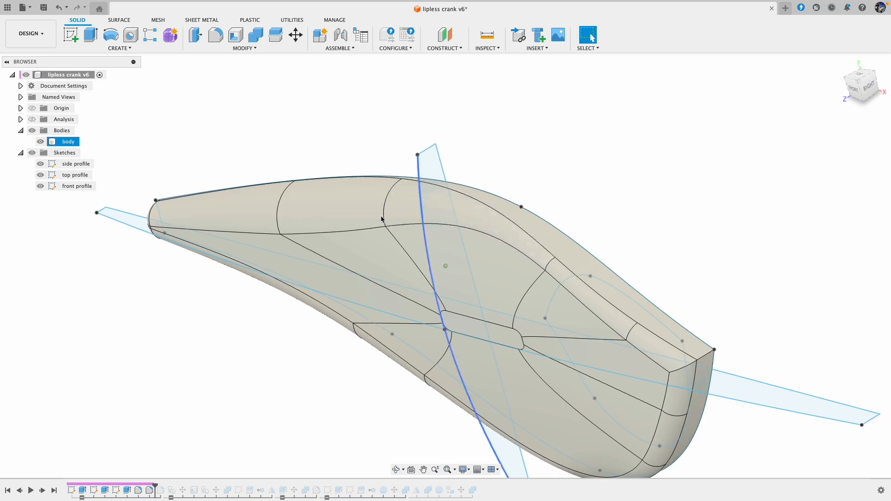
# Inspect the second fillet's variable radius points on its second edge set, leaving the feature unchanged
pyautogui.doubleClick(146, 495)
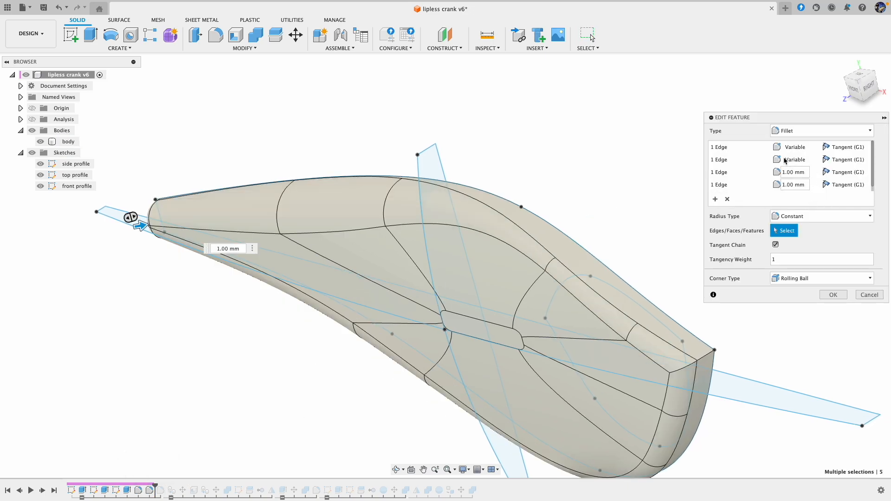
pyautogui.click(730, 160)
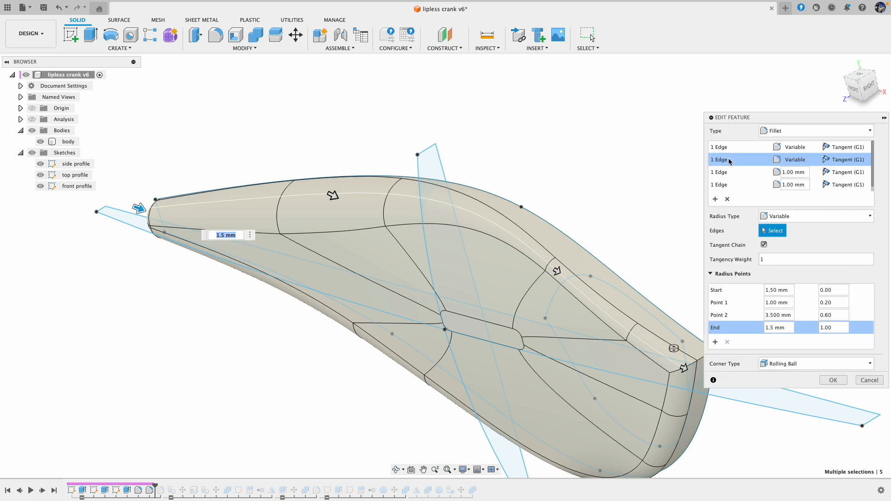
pyautogui.click(675, 351)
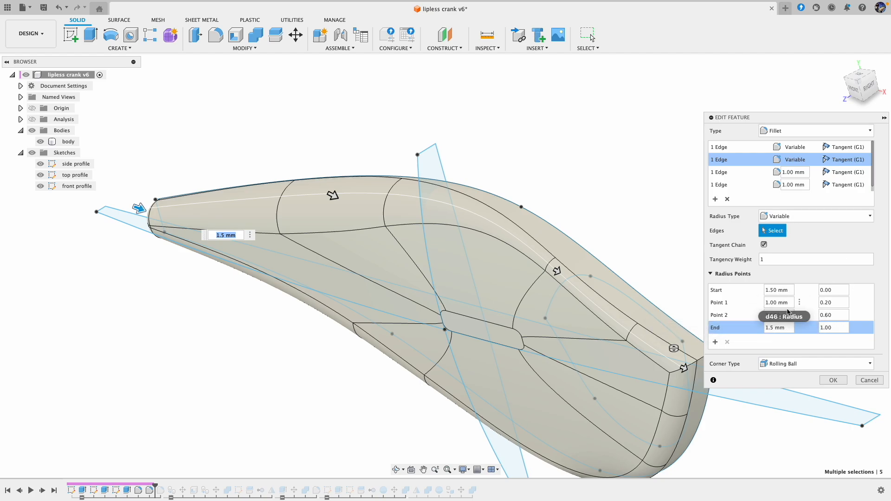
pyautogui.click(869, 381)
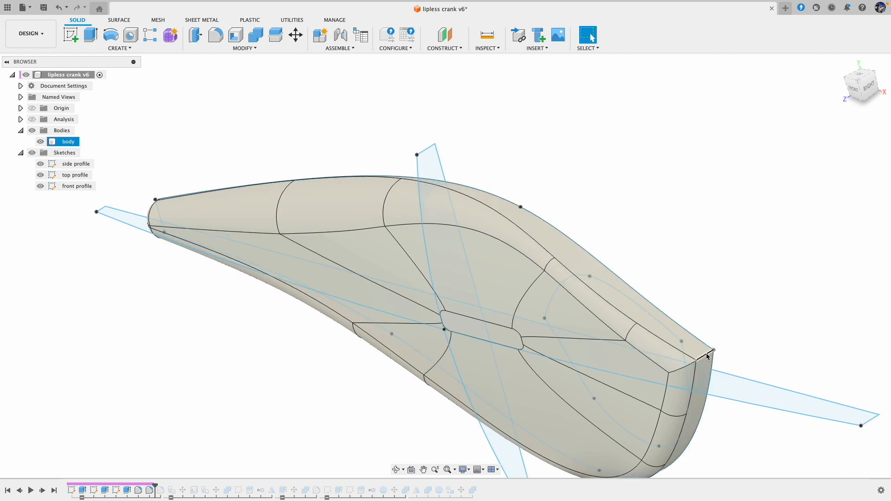
# Advance the history past the third fillet and examine the finished rounding around the nose and tail
pyautogui.moveTo(155, 485); pyautogui.dragTo(166, 486)
pyautogui.scroll(-5, 188, 367)
pyautogui.keyDown('shift'); pyautogui.hscroll(10, 188, 367); pyautogui.keyUp('shift')
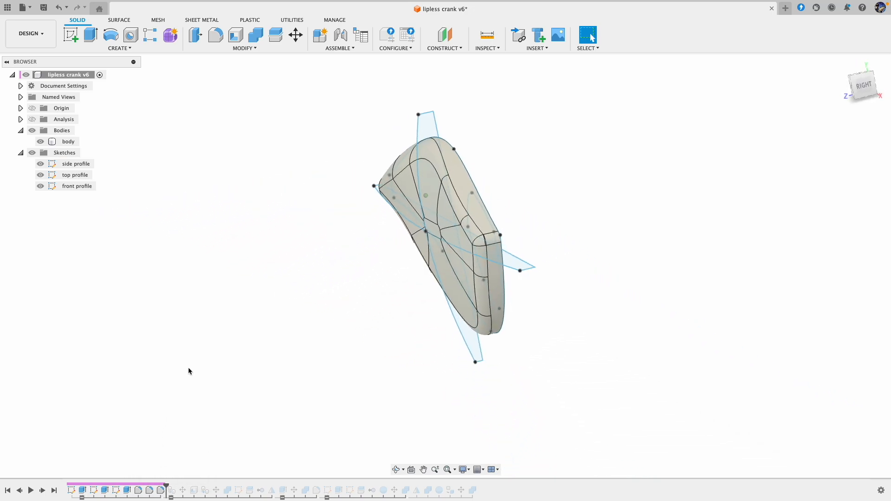
pyautogui.keyDown('shift'); pyautogui.hscroll(15, 188, 366); pyautogui.keyUp('shift')
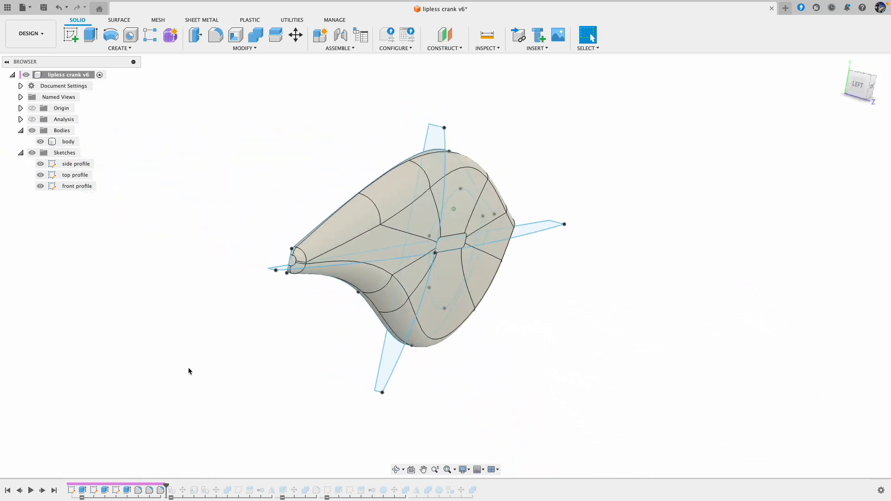
pyautogui.keyDown('shift'); pyautogui.hscroll(8, 188, 366); pyautogui.keyUp('shift')
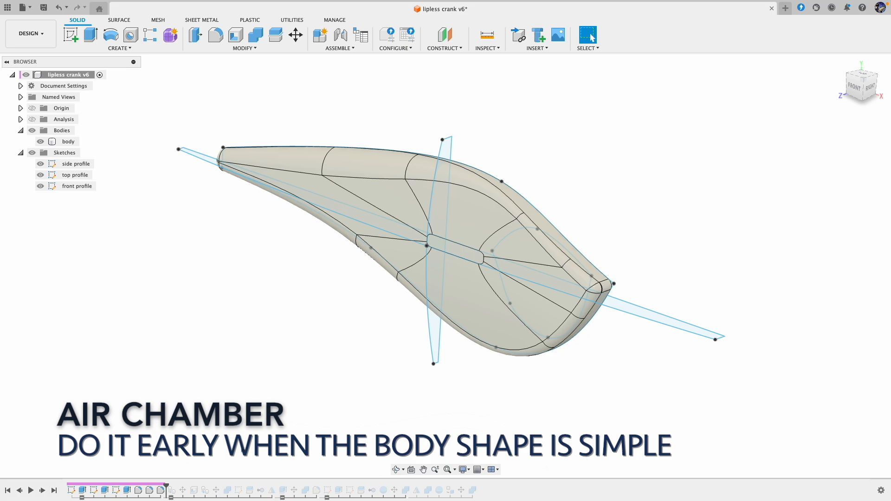
# Advance the history past the body copy and its shell, then show body (1) and hide the original body
pyautogui.moveTo(166, 484); pyautogui.dragTo(197, 486)
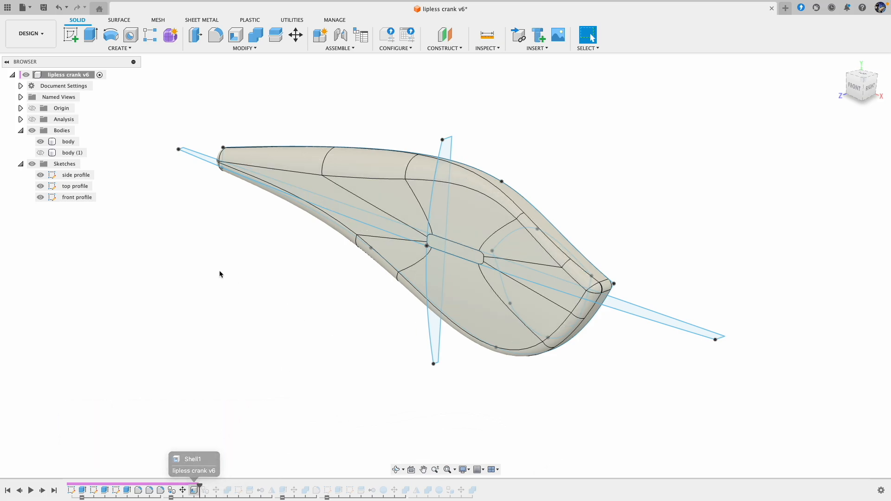
pyautogui.click(41, 153)
pyautogui.keyDown('shift'); pyautogui.moveTo(372, 297); pyautogui.dragTo(176, 288, button='middle'); pyautogui.keyUp('shift')
pyautogui.click(41, 142)
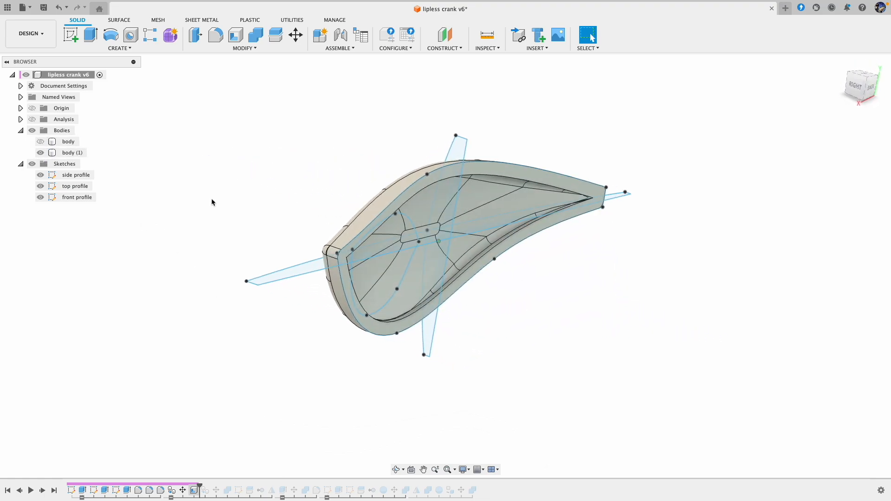
# Hide the side profile, top profile and front profile sketches to expose the shelled interior
pyautogui.scroll(4, 329, 191)
pyautogui.keyDown('shift'); pyautogui.moveTo(328, 191); pyautogui.dragTo(29, 175, button='middle'); pyautogui.keyUp('shift')
pyautogui.click(40, 175)
pyautogui.click(40, 186)
pyautogui.click(41, 198)
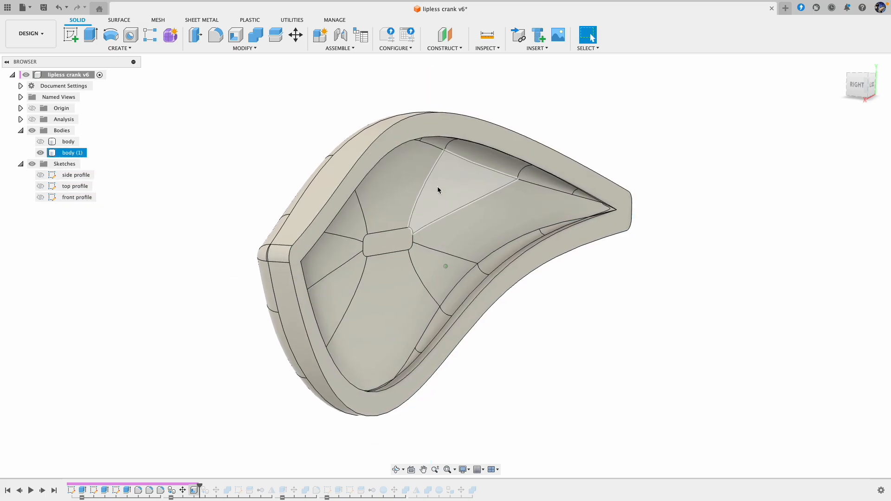
# Advance the history past the copy and move features that add the air chamber body inside the shell
pyautogui.keyDown('shift'); pyautogui.moveTo(433, 176); pyautogui.dragTo(508, 115, button='middle'); pyautogui.keyUp('shift')
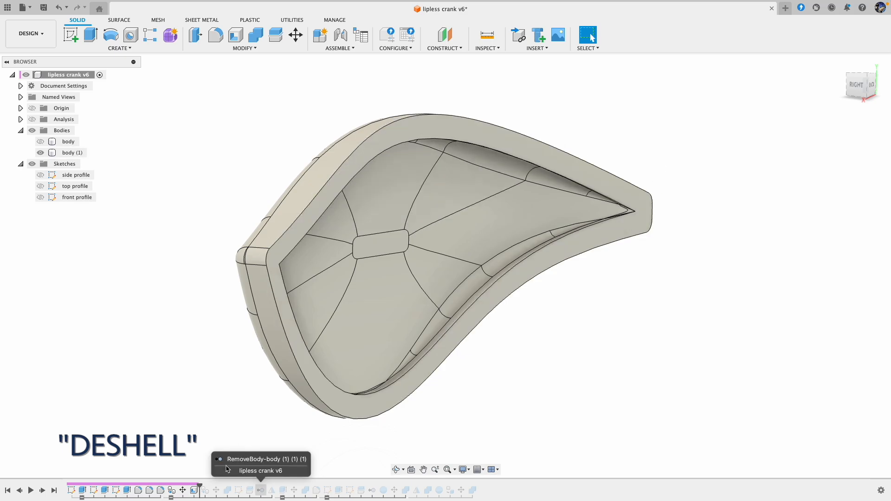
pyautogui.moveTo(201, 488); pyautogui.dragTo(219, 487)
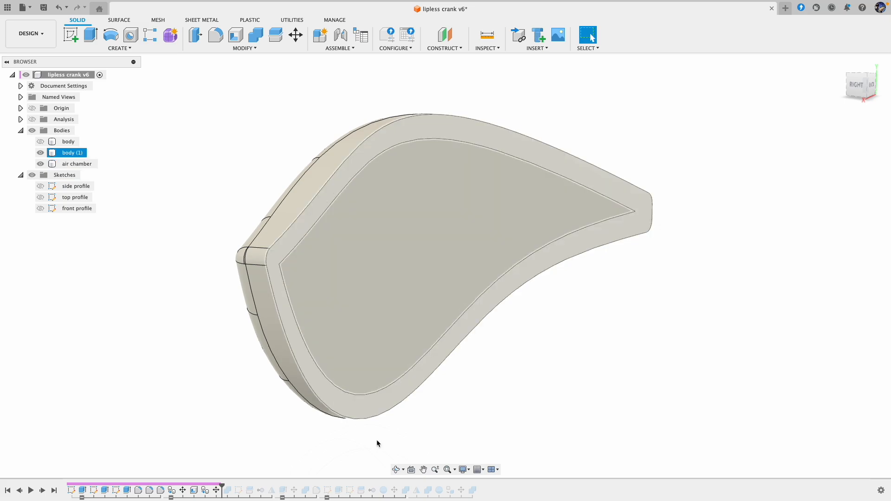
# Advance the history past the combine feature, show the original body, and highlight the air chamber together with it
pyautogui.moveTo(222, 484); pyautogui.dragTo(233, 484)
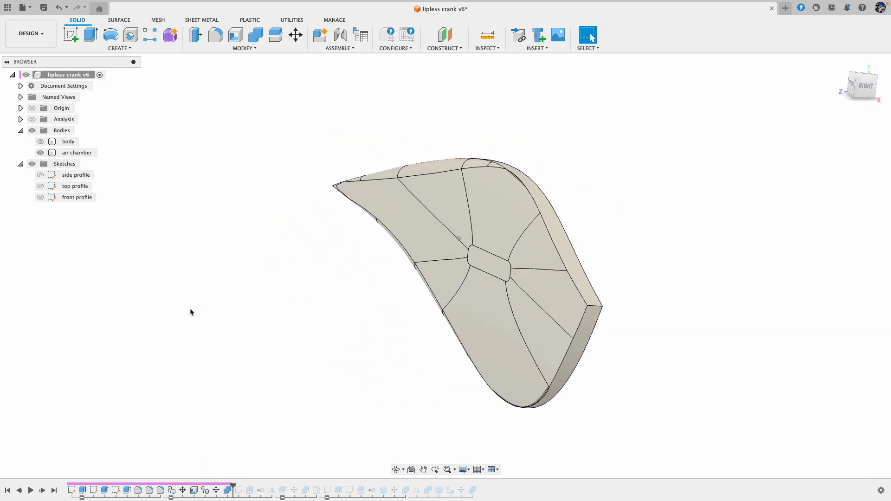
pyautogui.click(43, 143)
pyautogui.click(40, 142)
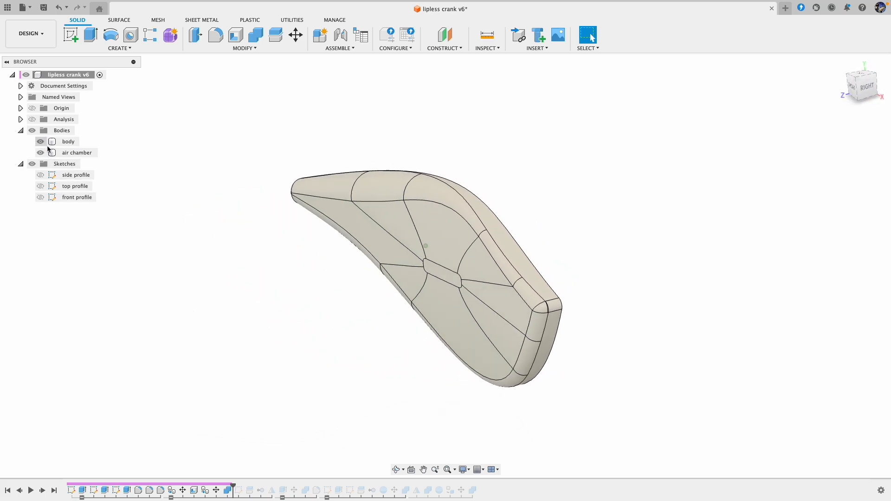
pyautogui.click(87, 153)
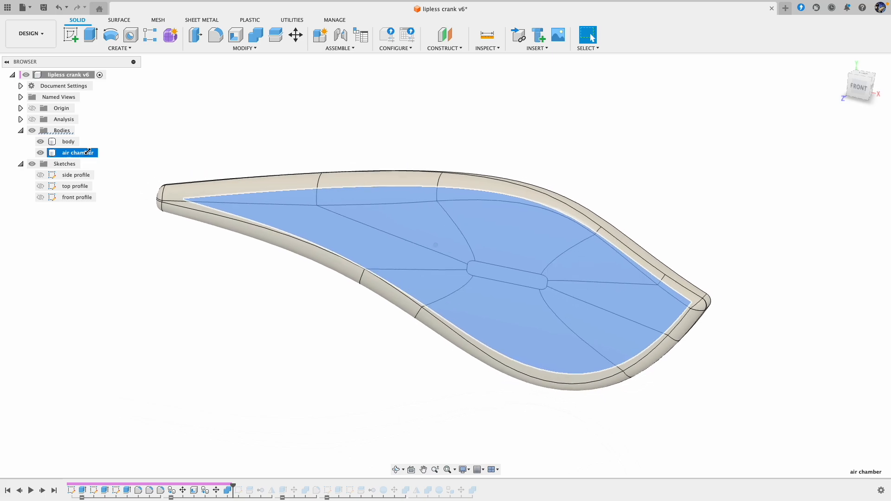
pyautogui.keyDown('shift'); pyautogui.click(68, 142); pyautogui.keyUp('shift')
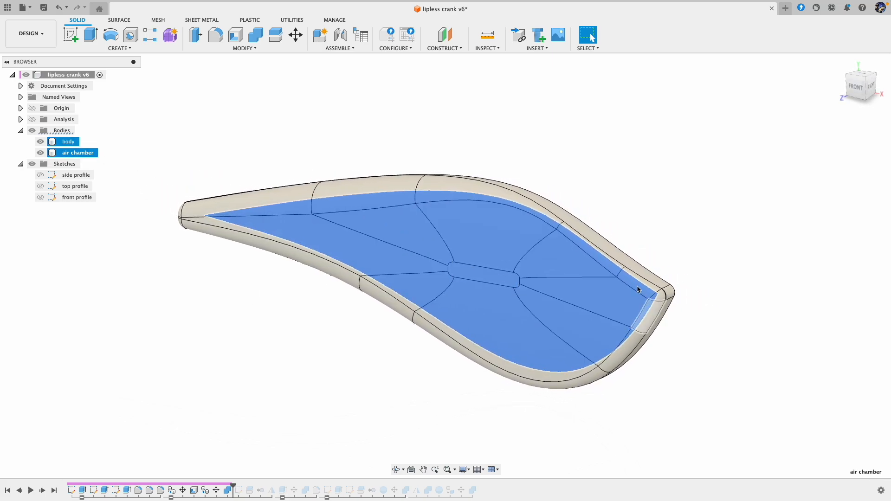
pyautogui.keyDown('shift'); pyautogui.moveTo(640, 292); pyautogui.dragTo(634, 283, button='middle'); pyautogui.keyUp('shift')
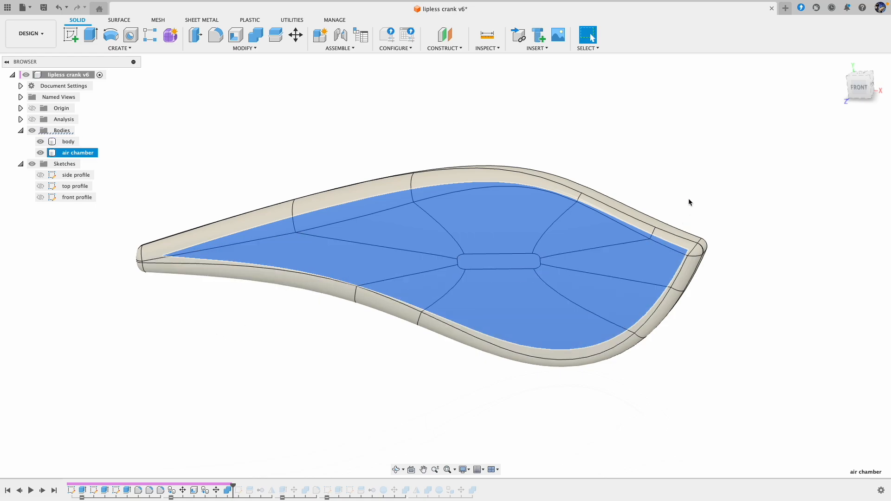
# Advance the history past Sketch14 and the split of the air chamber, with the body hidden and the selection cleared
pyautogui.moveTo(235, 488); pyautogui.dragTo(245, 489)
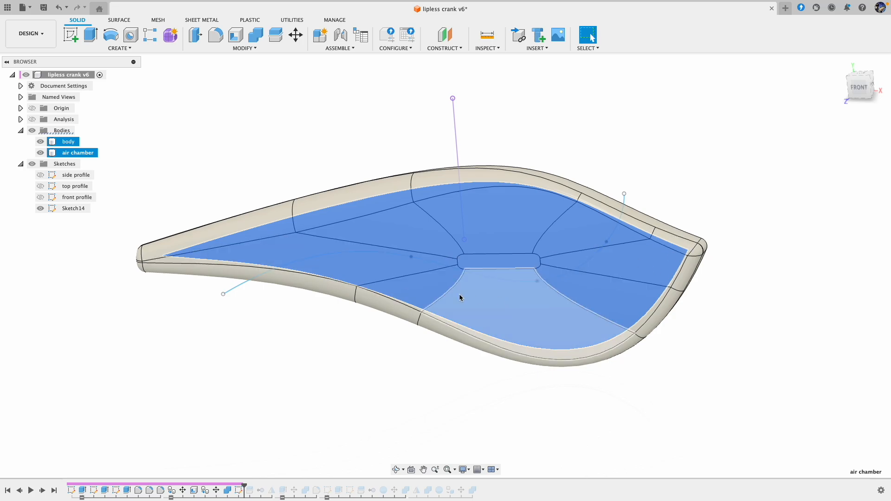
pyautogui.click(41, 142)
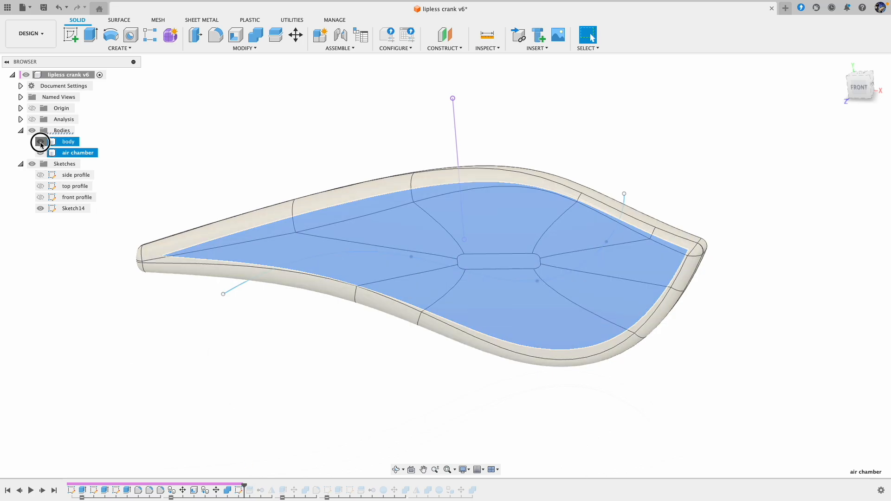
pyautogui.click(271, 428)
pyautogui.moveTo(244, 485); pyautogui.dragTo(255, 485)
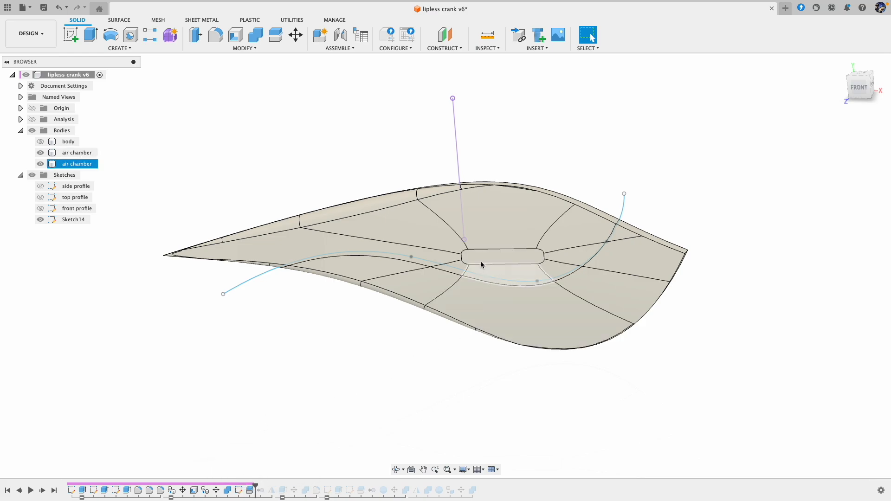
pyautogui.click(344, 382)
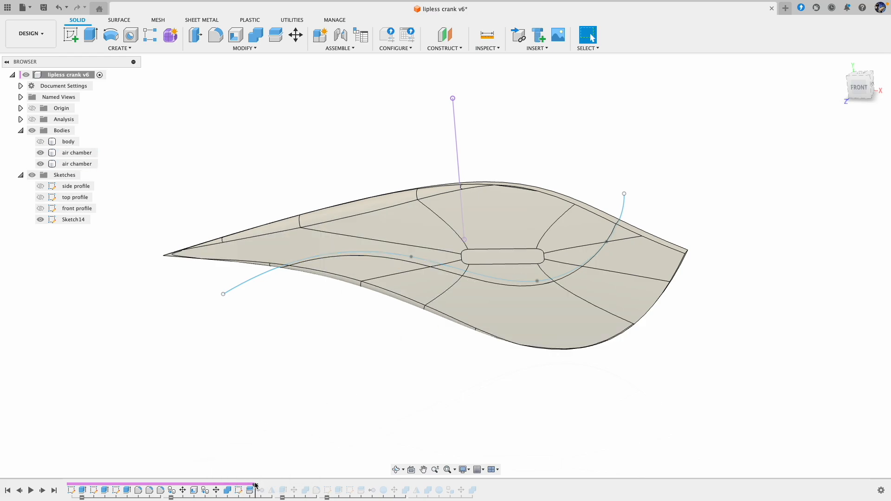
# Advance the history past the remove and mirror features that rebuild the air chamber from its remaining piece
pyautogui.moveTo(257, 485); pyautogui.dragTo(260, 481)
pyautogui.keyDown('shift'); pyautogui.moveTo(416, 359); pyautogui.dragTo(344, 364, button='middle'); pyautogui.keyUp('shift')
pyautogui.moveTo(267, 485); pyautogui.dragTo(278, 486)
pyautogui.keyDown('shift'); pyautogui.moveTo(358, 332); pyautogui.dragTo(489, 268, button='middle'); pyautogui.keyUp('shift')
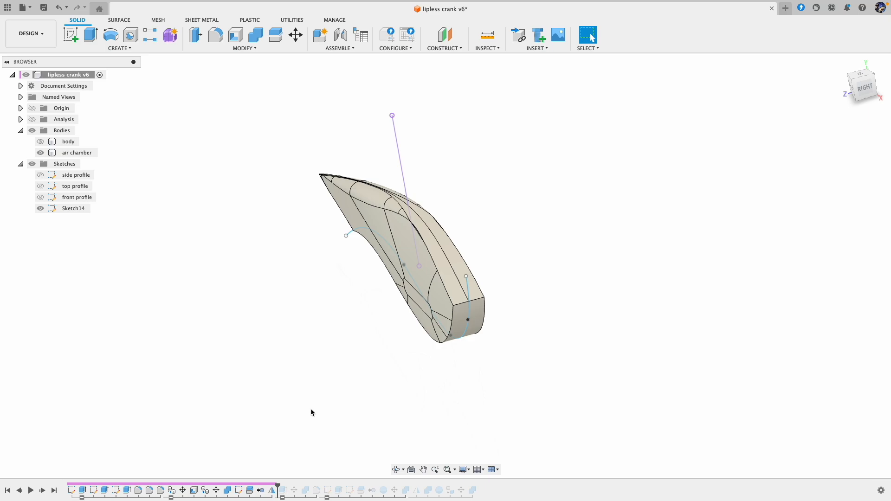
# Show the body in place of the air chamber and advance the history past the extrusion of the gill cover body
pyautogui.click(41, 142)
pyautogui.click(40, 153)
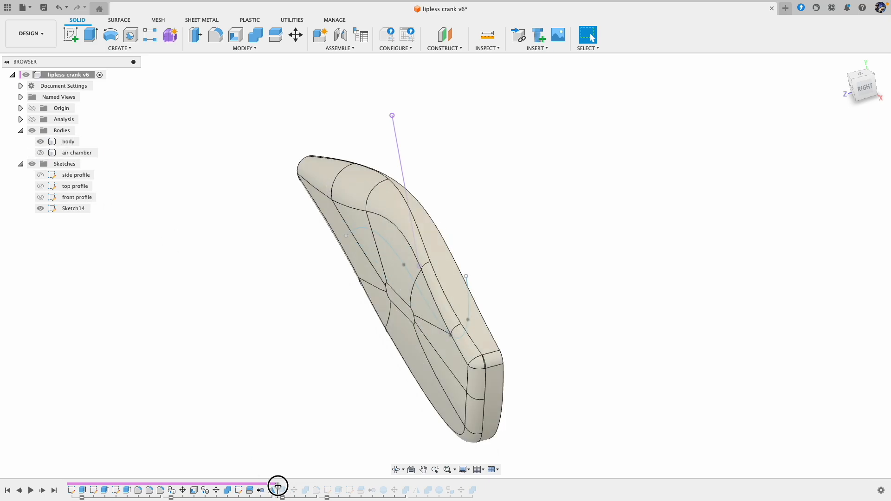
pyautogui.moveTo(284, 487); pyautogui.dragTo(288, 487)
pyautogui.keyDown('shift'); pyautogui.hscroll(-10, 359, 368); pyautogui.keyUp('shift')
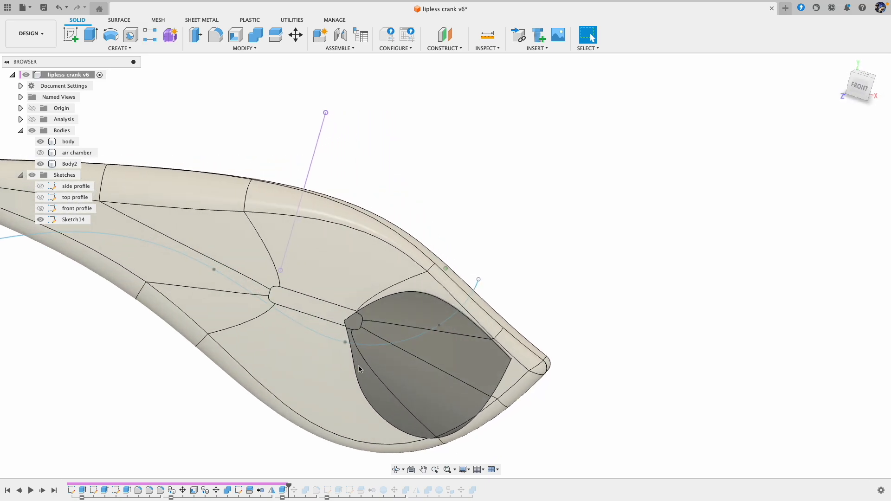
pyautogui.keyDown('shift'); pyautogui.scroll(-10, 359, 369); pyautogui.keyUp('shift')
pyautogui.keyDown('shift'); pyautogui.scroll(5, 359, 366); pyautogui.keyUp('shift')
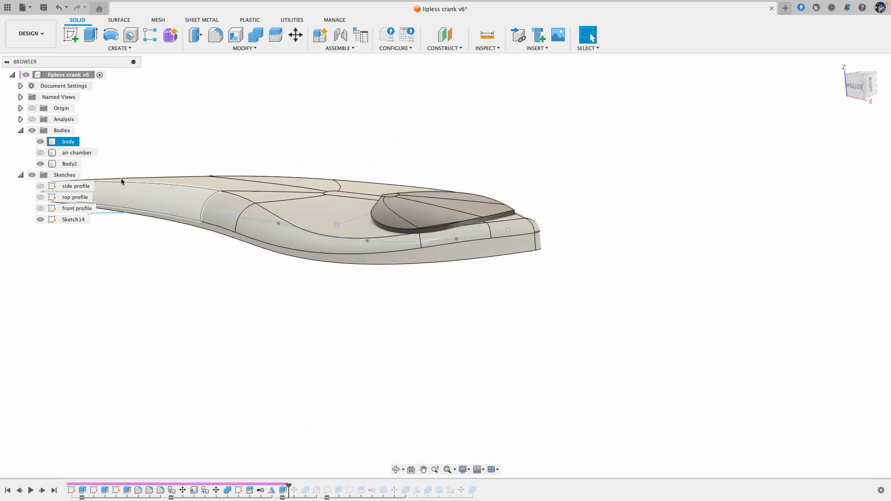
# Hide the body and examine the extruded gill cover body on its own
pyautogui.click(41, 141)
pyautogui.keyDown('shift'); pyautogui.scroll(10, 507, 245); pyautogui.keyUp('shift')
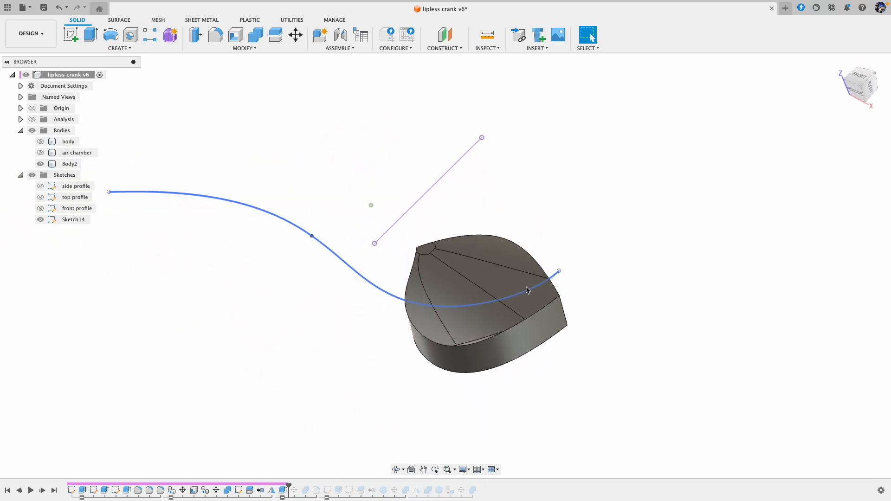
pyautogui.keyDown('shift'); pyautogui.scroll(10, 497, 310); pyautogui.keyUp('shift')
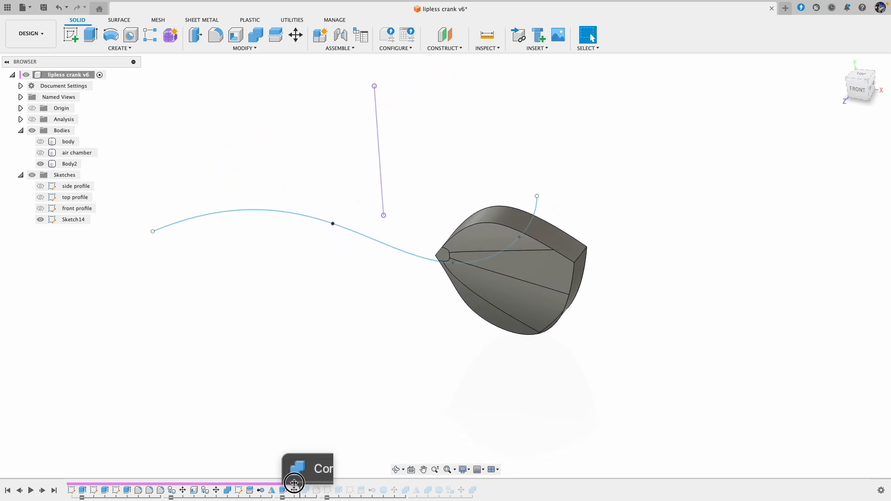
# Advance the history past the move feature for the gill cover and show the body again
pyautogui.moveTo(290, 486); pyautogui.dragTo(300, 486)
pyautogui.keyDown('shift'); pyautogui.scroll(-10, 360, 380); pyautogui.keyUp('shift')
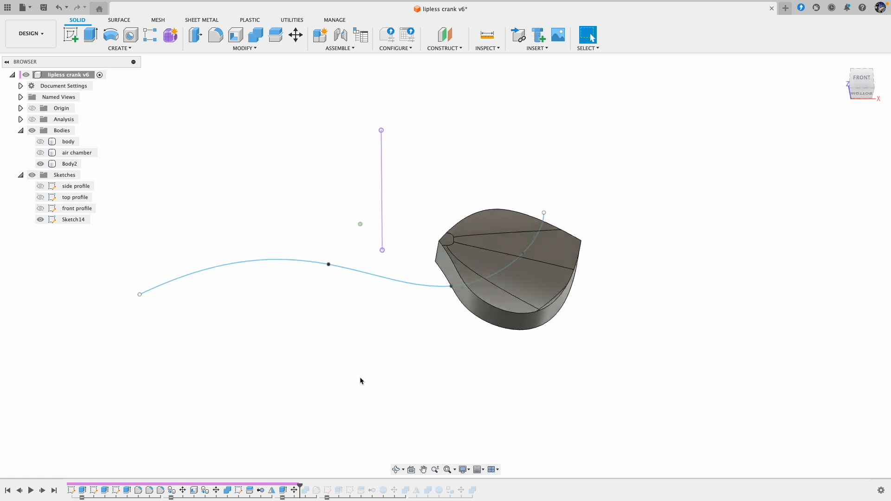
pyautogui.click(40, 142)
pyautogui.keyDown('shift'); pyautogui.scroll(-10, 392, 272); pyautogui.keyUp('shift')
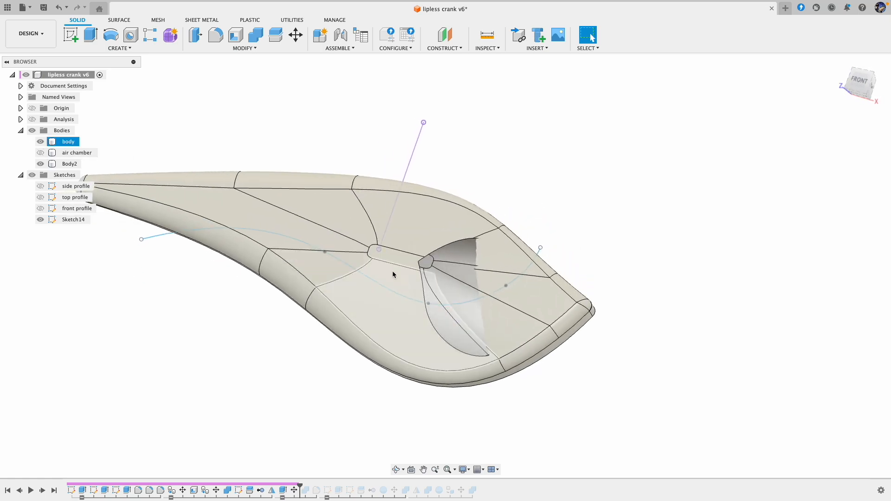
# Examine how the tilted gill cover intersects the side of the body behind the head
pyautogui.keyDown('shift'); pyautogui.scroll(10, 392, 265); pyautogui.keyUp('shift')
pyautogui.keyDown('shift'); pyautogui.scroll(-8, 392, 265); pyautogui.keyUp('shift')
pyautogui.scroll(5, 489, 296)
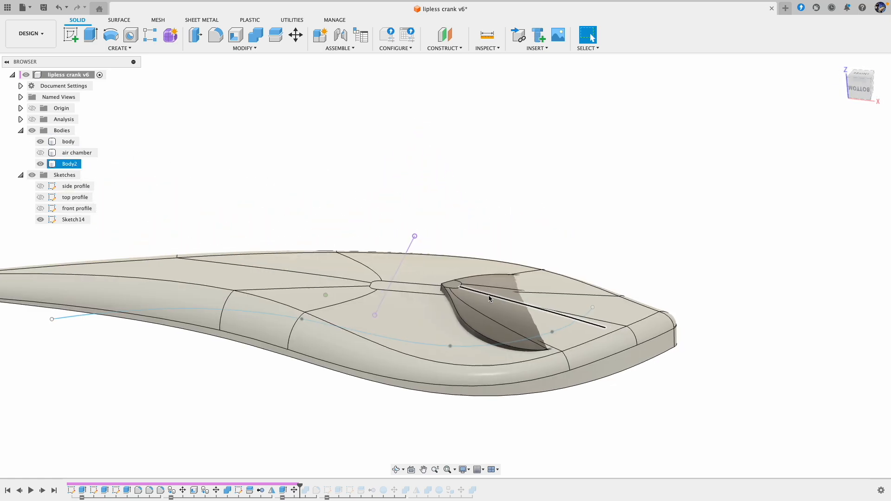
pyautogui.keyDown('shift'); pyautogui.scroll(-4, 500, 295); pyautogui.keyUp('shift')
pyautogui.keyDown('shift'); pyautogui.scroll(-3, 466, 296); pyautogui.keyUp('shift')
pyautogui.keyDown('shift'); pyautogui.scroll(-2, 367, 302); pyautogui.keyUp('shift')
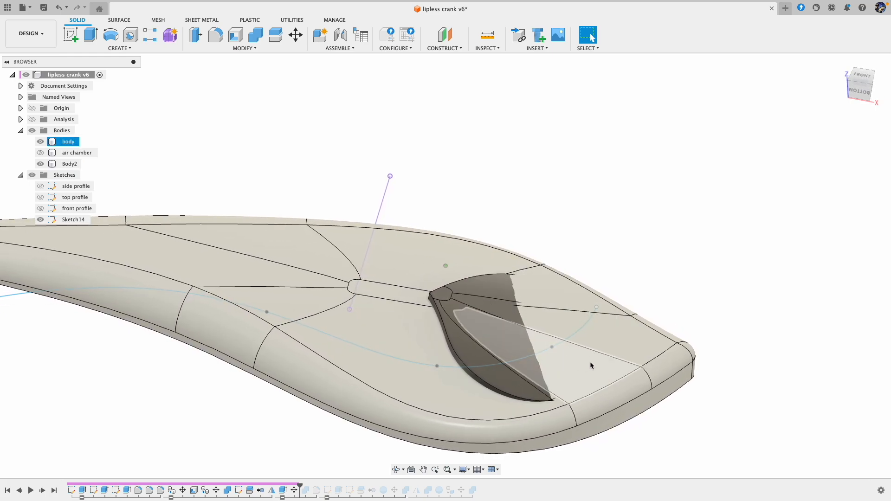
pyautogui.scroll(-3, 494, 299)
pyautogui.keyDown('shift'); pyautogui.scroll(-2, 493, 298); pyautogui.keyUp('shift')
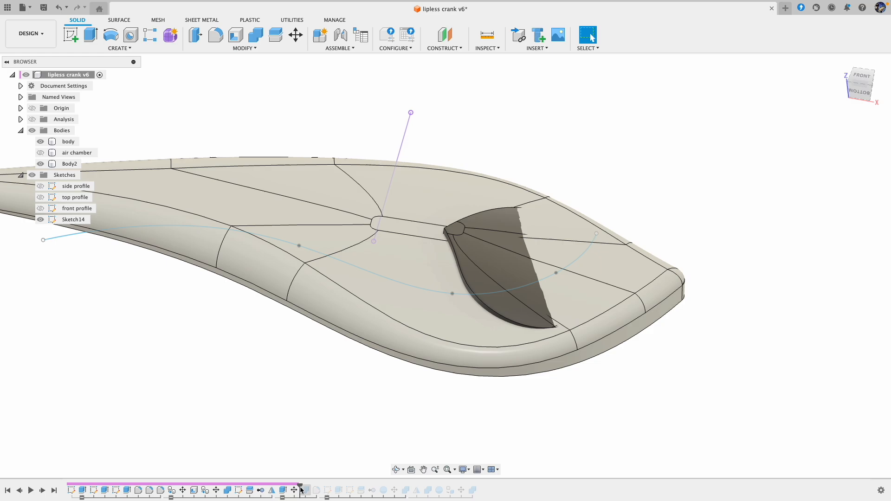
# Advance the history past the gill cover's combine and fillet features and examine the blended front edge on the body
pyautogui.moveTo(301, 490); pyautogui.dragTo(322, 485)
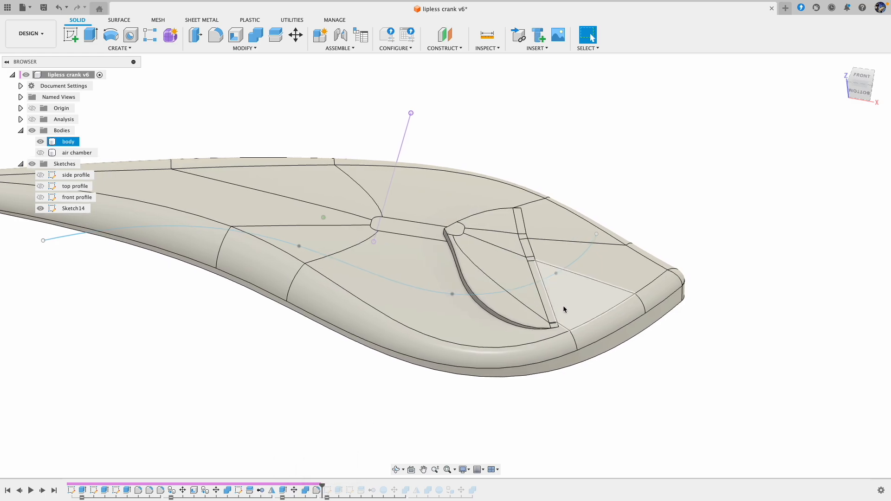
pyautogui.keyDown('shift'); pyautogui.scroll(3, 562, 310); pyautogui.keyUp('shift')
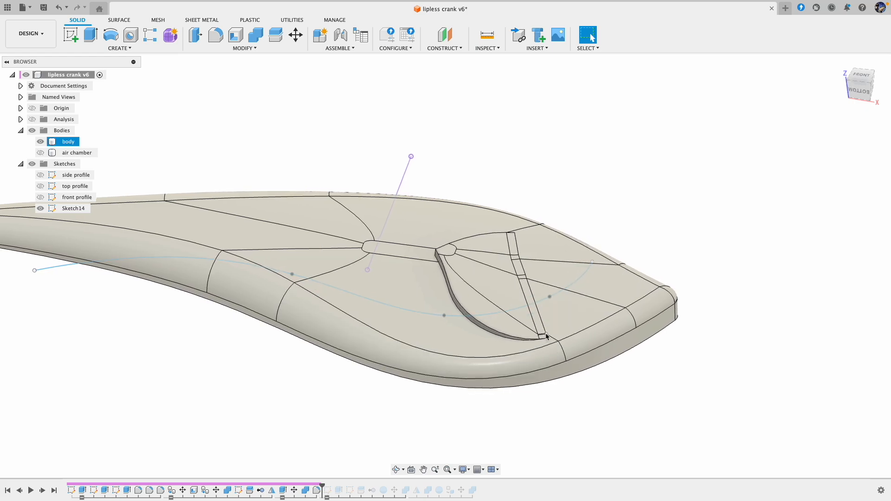
pyautogui.keyDown('shift'); pyautogui.scroll(3, 501, 251); pyautogui.keyUp('shift')
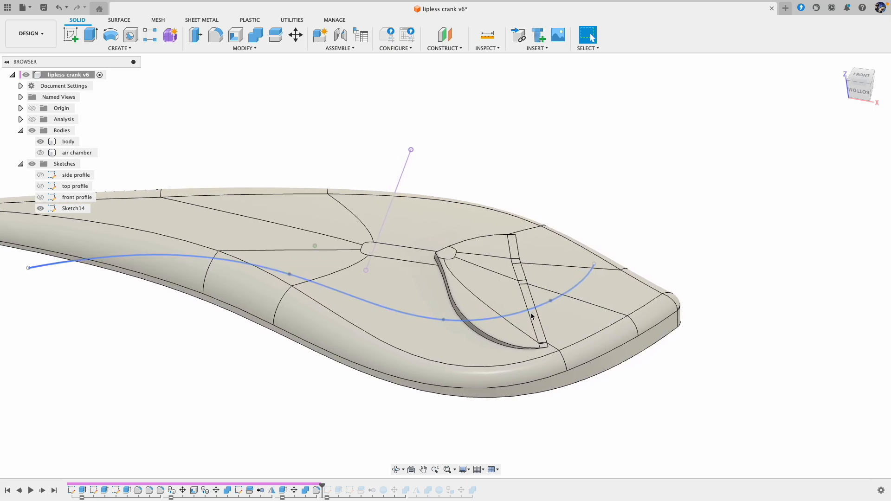
pyautogui.keyDown('shift'); pyautogui.scroll(3, 539, 342); pyautogui.keyUp('shift')
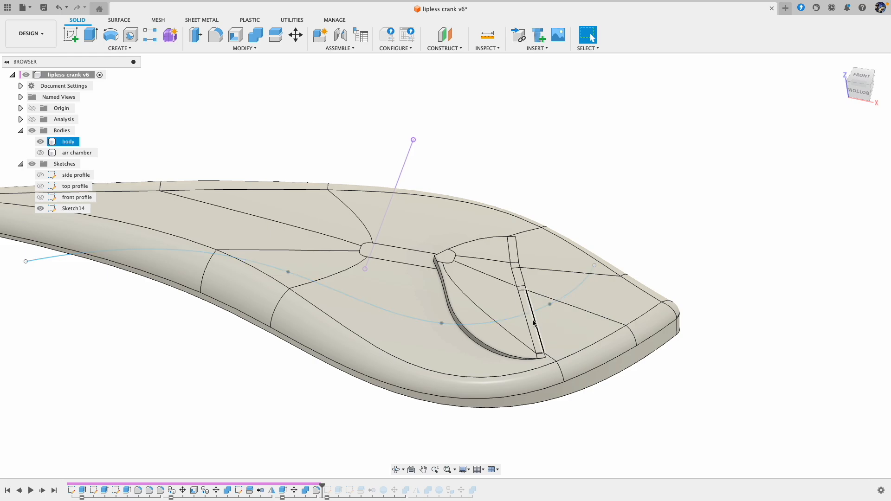
pyautogui.keyDown('shift'); pyautogui.scroll(3, 539, 327); pyautogui.keyUp('shift')
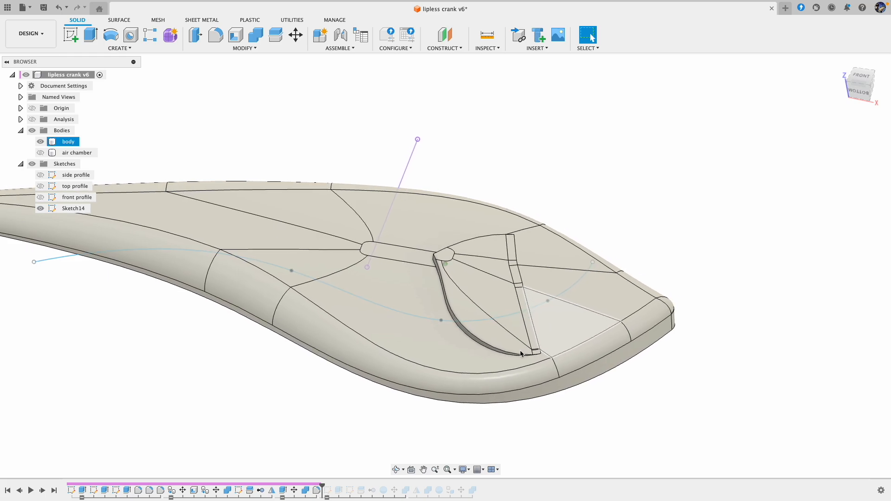
# Advance the history past the eye socket sketch and its extrusion, and examine the ring projecting from the head
pyautogui.moveTo(322, 486); pyautogui.dragTo(336, 483)
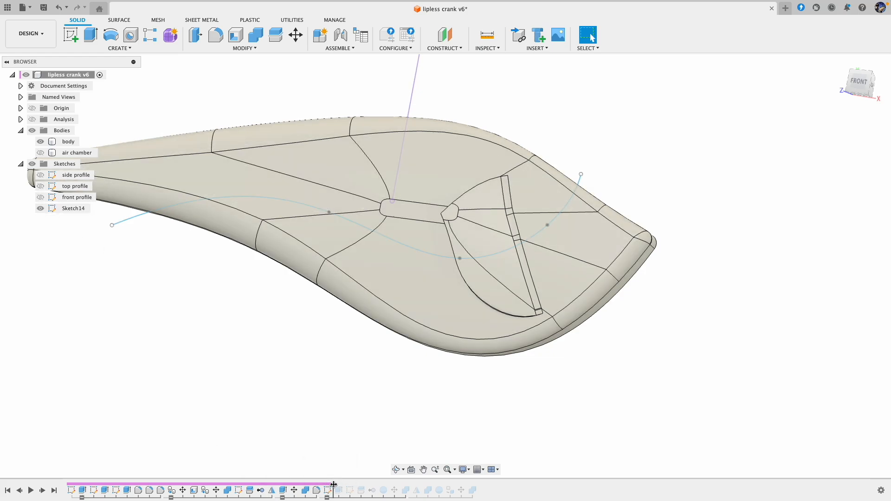
pyautogui.moveTo(332, 484); pyautogui.dragTo(342, 486)
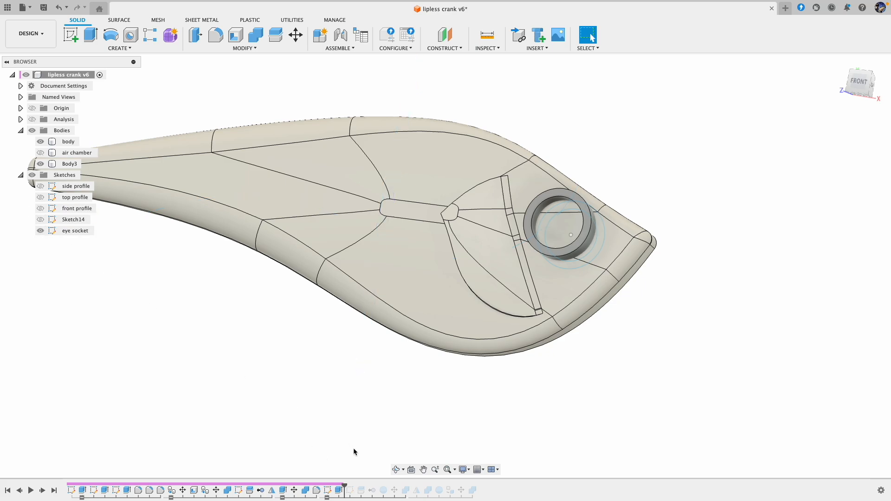
pyautogui.keyDown('shift'); pyautogui.moveTo(577, 283); pyautogui.dragTo(499, 213, button='middle'); pyautogui.keyUp('shift')
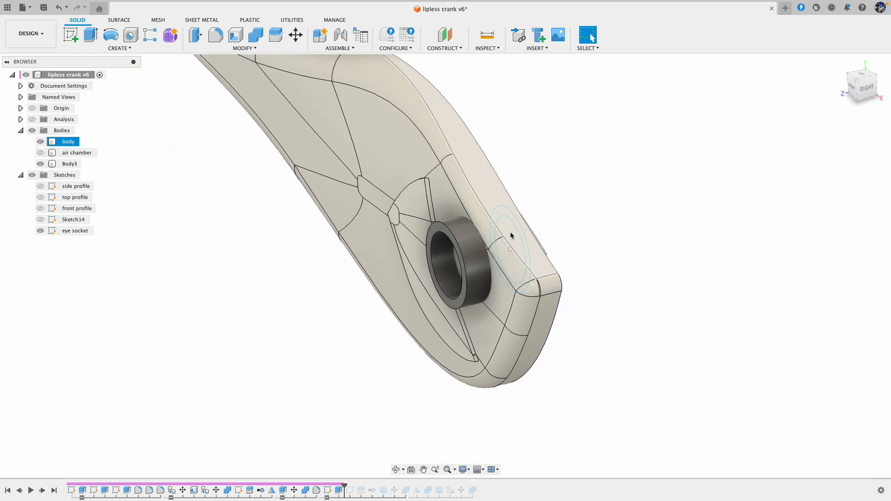
pyautogui.keyDown('shift'); pyautogui.moveTo(474, 266); pyautogui.dragTo(488, 234, button='middle'); pyautogui.keyUp('shift')
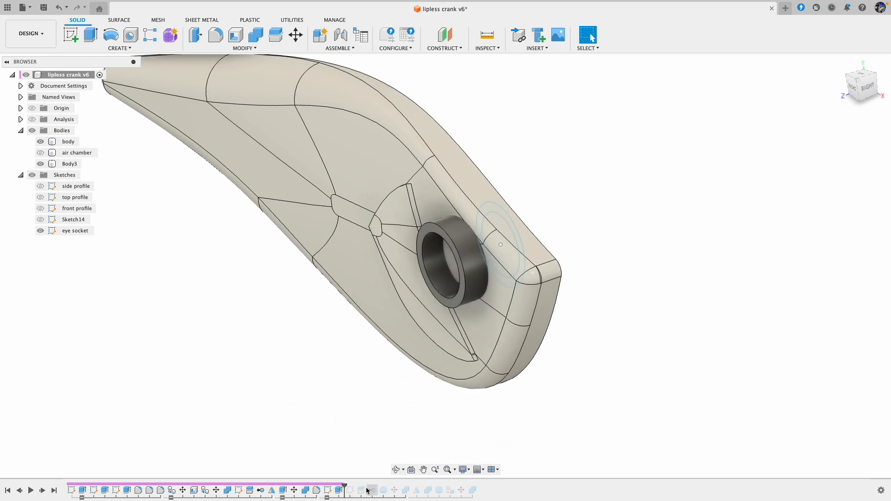
# Advance the history past the eye lid cut sketch, the split of the socket ring, and the removal of the cut-off piece
pyautogui.moveTo(349, 483); pyautogui.dragTo(352, 485)
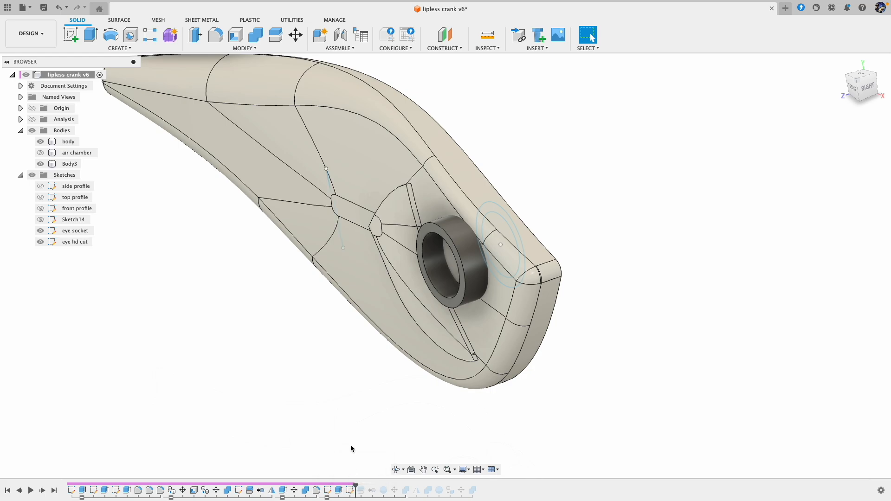
pyautogui.moveTo(361, 402)
pyautogui.keyDown('shift'); pyautogui.mouseDown(button='middle')
pyautogui.moveTo(391, 257)
pyautogui.moveTo(444, 242)
pyautogui.moveTo(414, 219)
pyautogui.mouseUp(button='middle'); pyautogui.keyUp('shift')
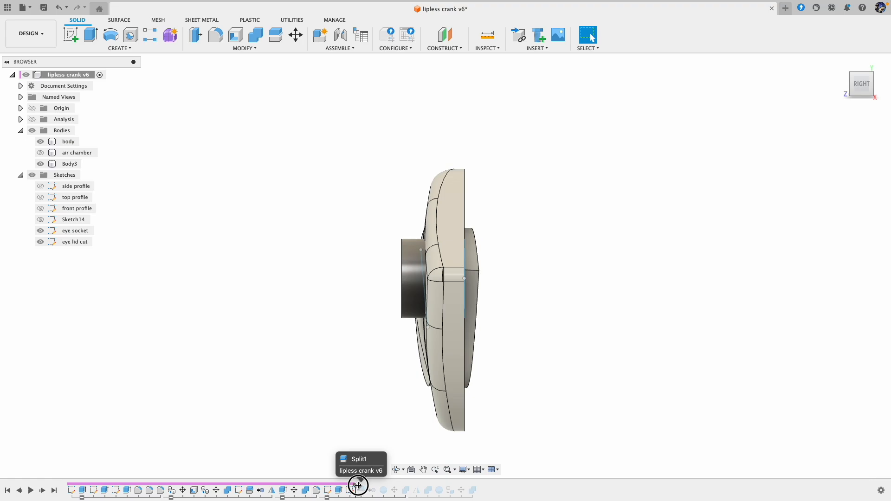
pyautogui.moveTo(358, 486); pyautogui.dragTo(366, 485)
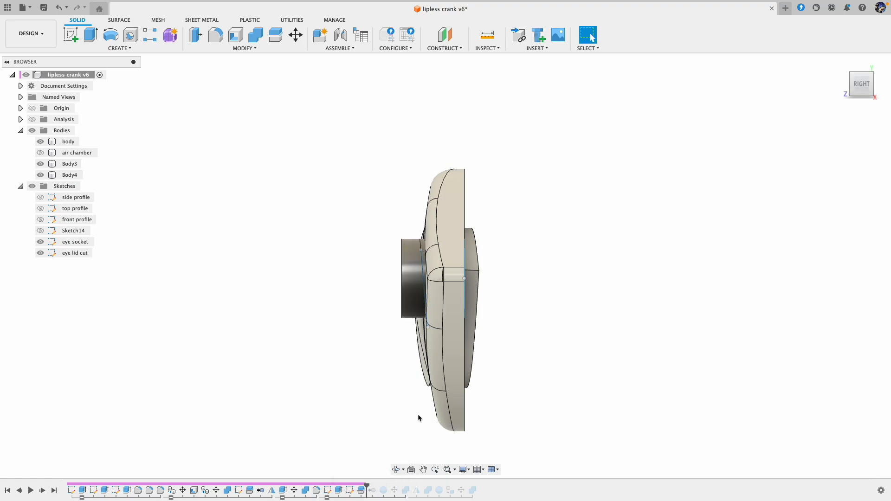
pyautogui.moveTo(367, 484); pyautogui.dragTo(377, 486)
pyautogui.moveTo(366, 320)
pyautogui.keyDown('shift'); pyautogui.mouseDown(button='middle')
pyautogui.moveTo(691, 285)
pyautogui.moveTo(623, 293)
pyautogui.moveTo(567, 255)
pyautogui.mouseUp(button='middle'); pyautogui.keyUp('shift')
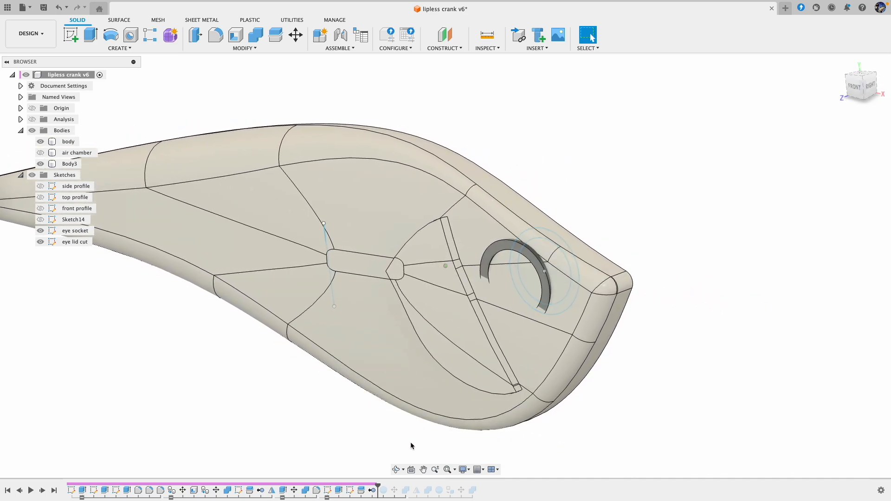
# Advance the history past the eyeball sphere and the move feature that positions it in the eye socket
pyautogui.moveTo(377, 485); pyautogui.dragTo(389, 485)
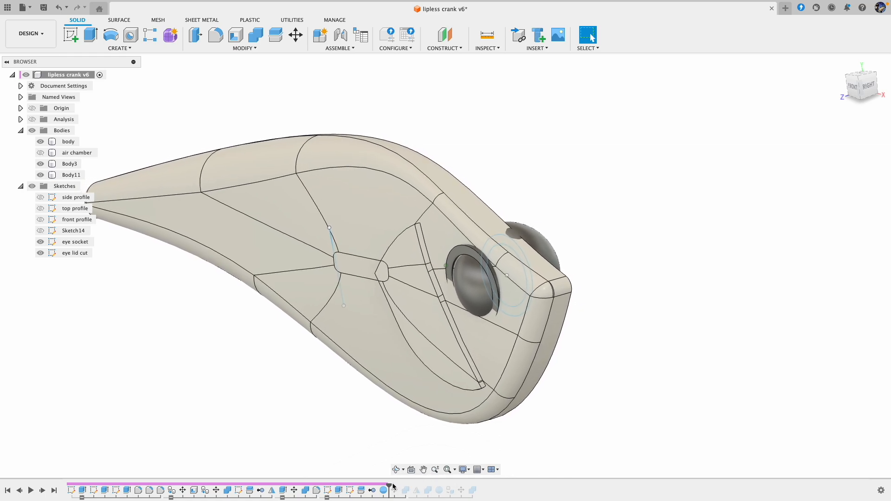
pyautogui.moveTo(390, 486); pyautogui.dragTo(396, 485)
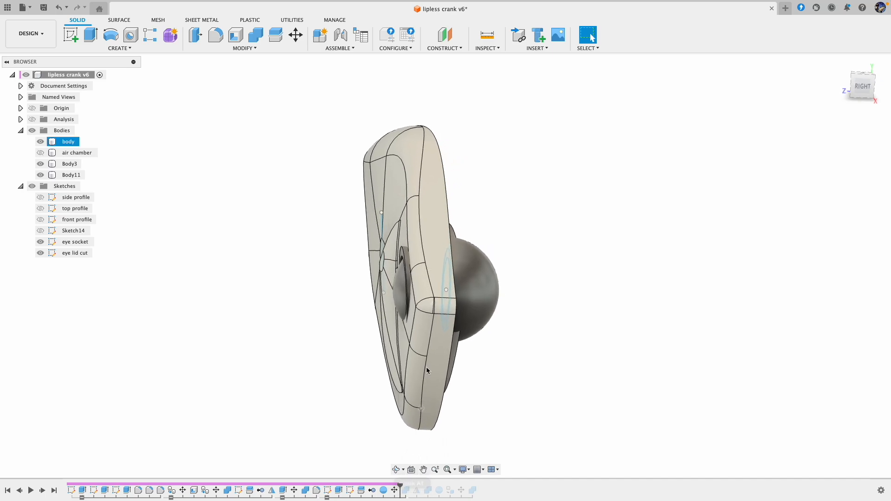
# Show the air chamber body and advance the history past the eye combine, the mirror and the following combine feature
pyautogui.click(453, 297)
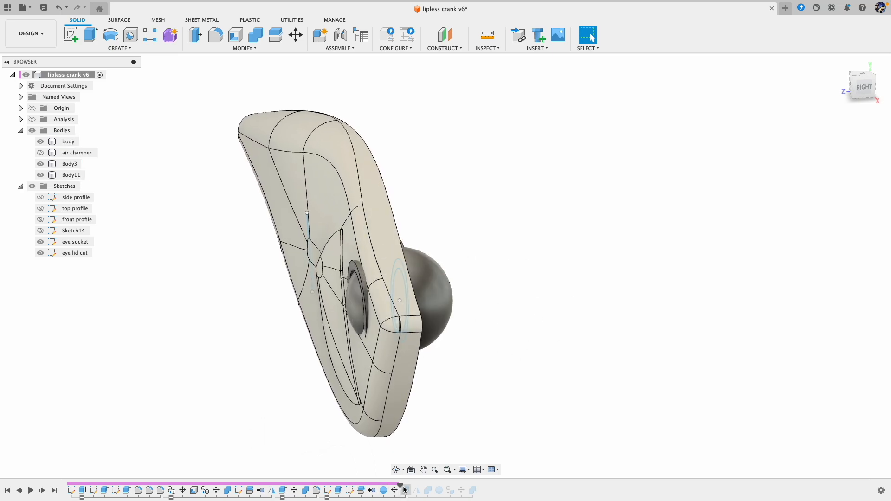
pyautogui.moveTo(402, 484); pyautogui.dragTo(409, 484)
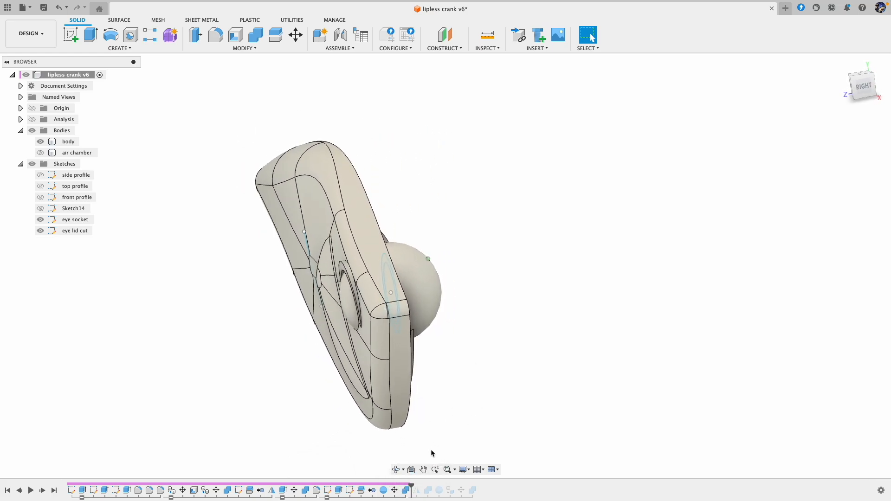
pyautogui.moveTo(410, 486); pyautogui.dragTo(419, 486)
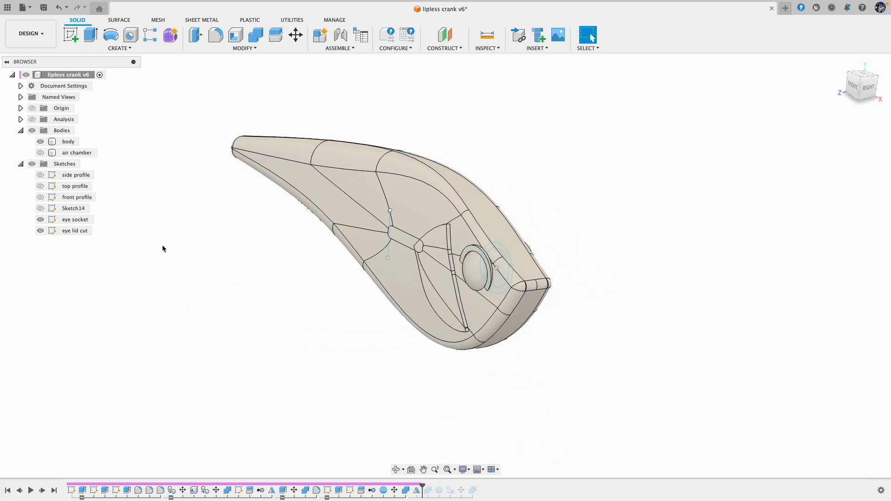
pyautogui.click(40, 153)
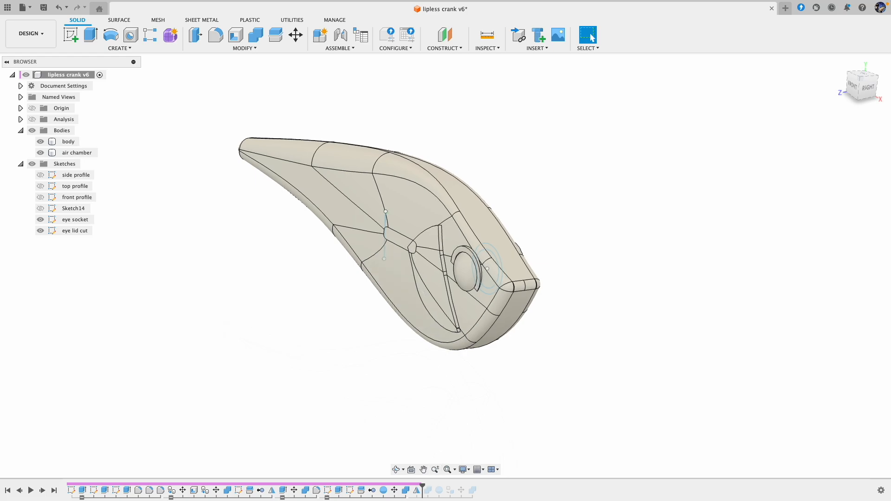
pyautogui.moveTo(423, 486); pyautogui.dragTo(434, 487)
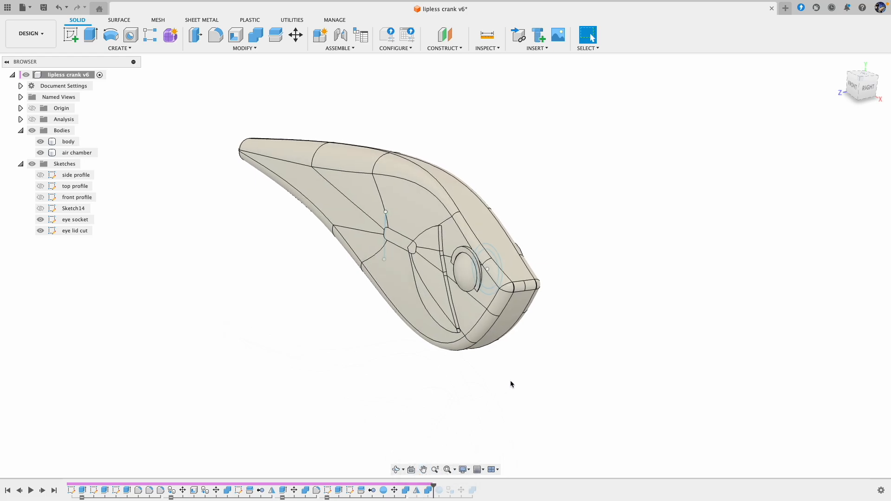
# Hide the existing center of mass marker and turn on the Section1 analysis of the lure
pyautogui.click(20, 119)
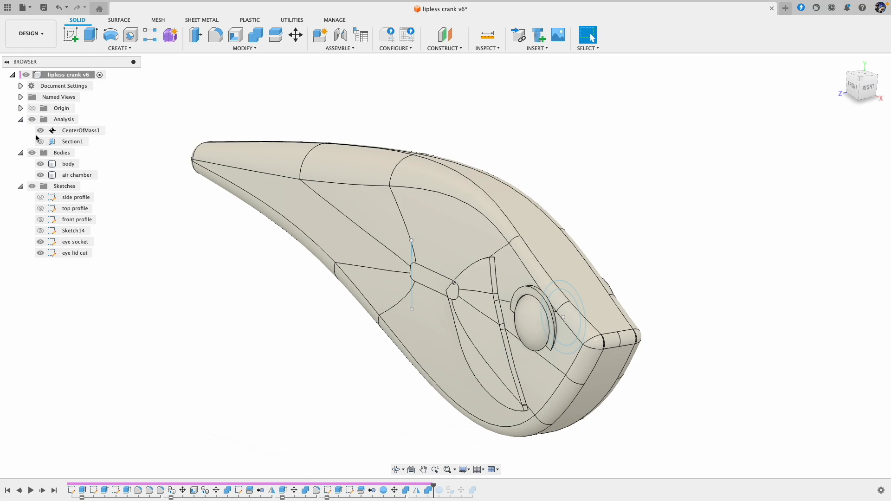
pyautogui.click(40, 131)
pyautogui.click(40, 142)
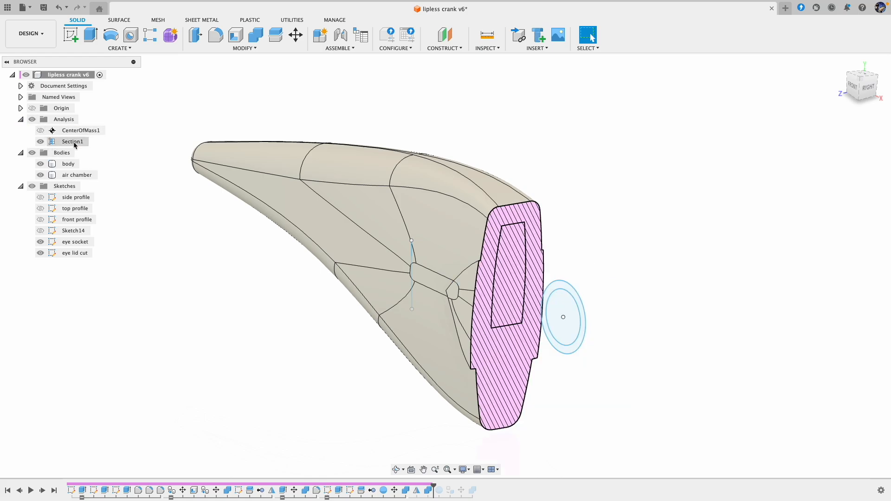
# Edit Section1 with the sketches and air chamber hidden, offsetting the cut plane 3 mm to inspect the body's inner cavity
pyautogui.click(76, 144)
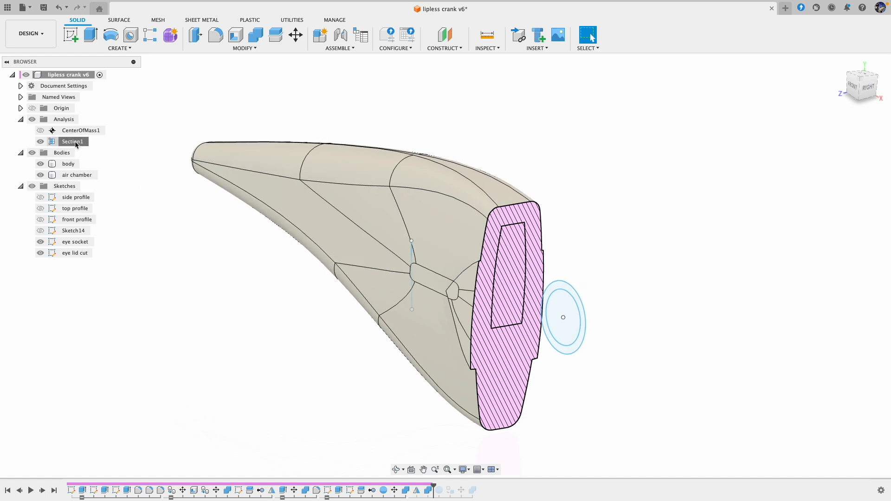
pyautogui.doubleClick(76, 143)
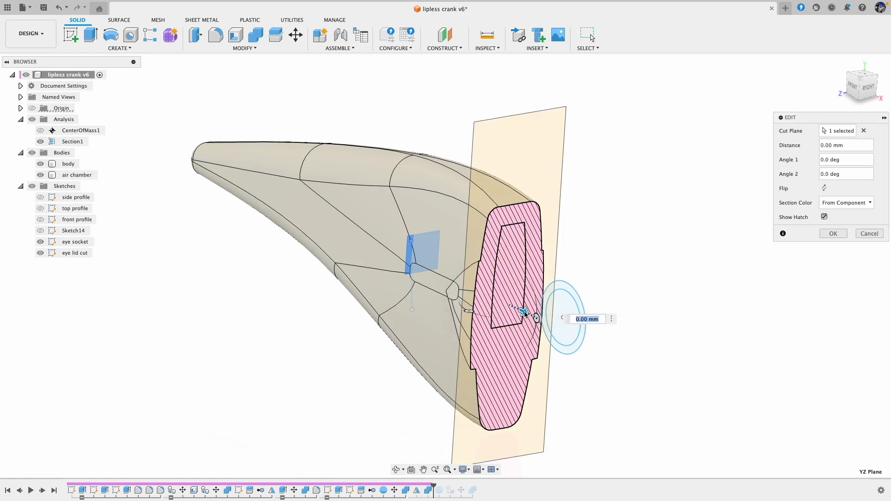
pyautogui.click(32, 186)
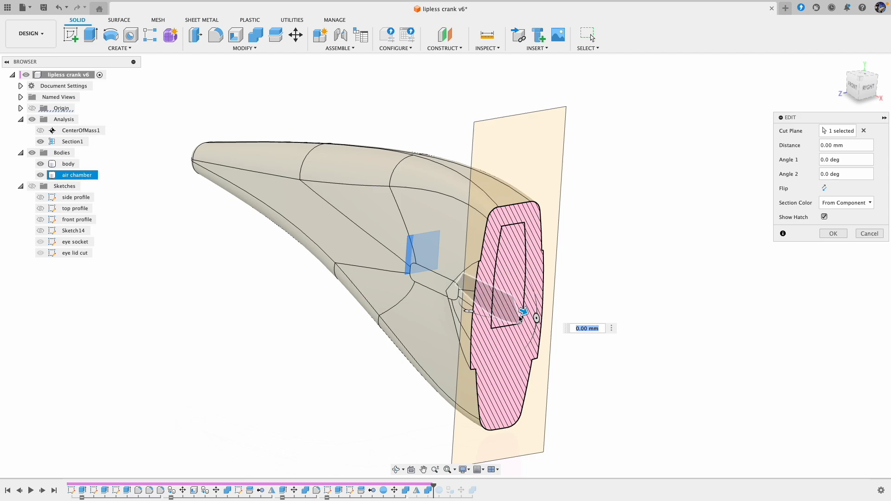
pyautogui.moveTo(537, 319); pyautogui.dragTo(550, 303)
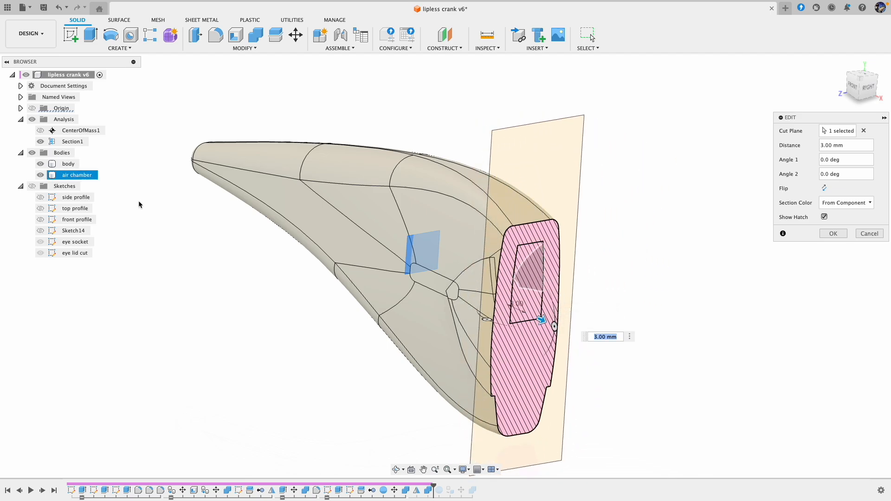
pyautogui.click(41, 176)
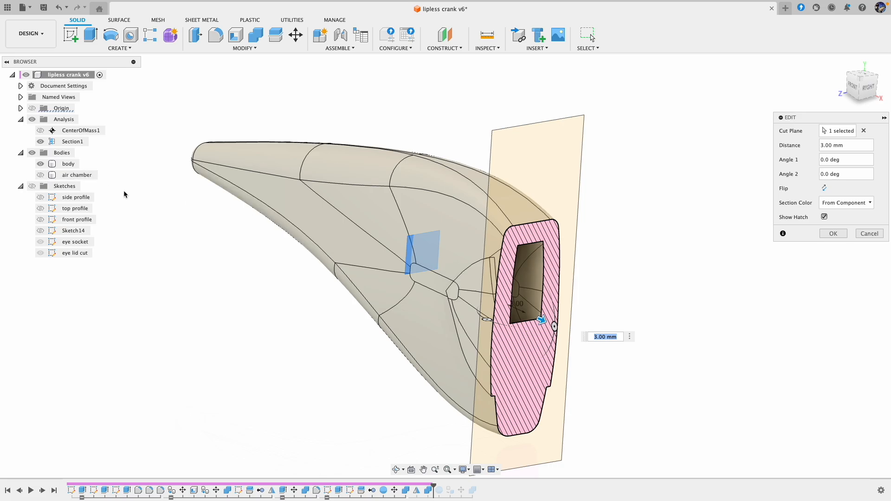
# Sweep the section plane along the lure's length out to 23 mm to examine the cavity, and cancel the section edit
pyautogui.moveTo(542, 319); pyautogui.dragTo(450, 247)
pyautogui.moveTo(332, 184); pyautogui.dragTo(668, 377)
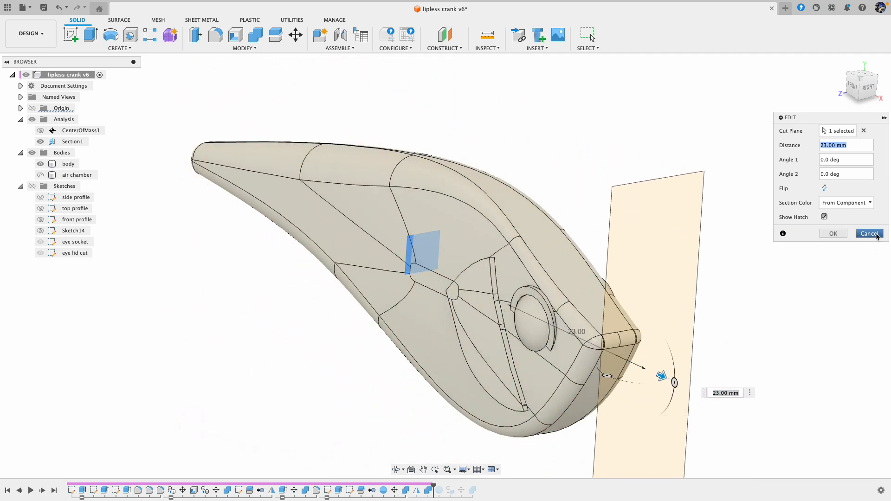
pyautogui.click(869, 233)
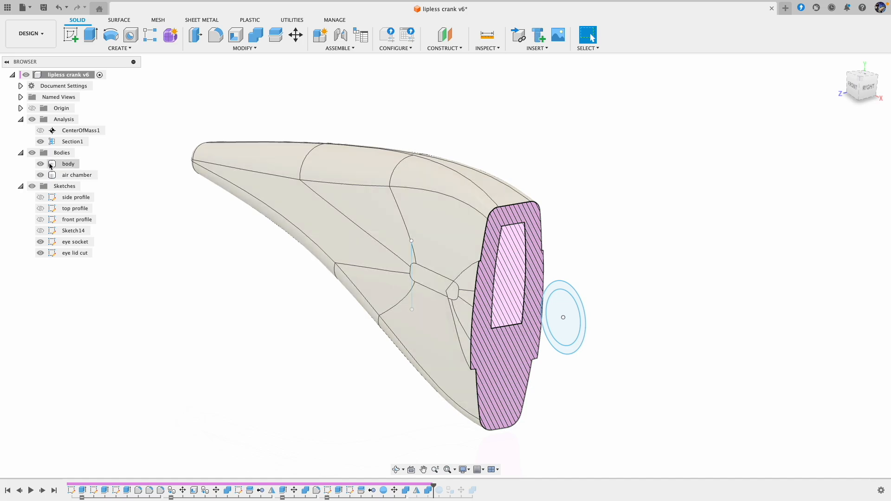
# Hide the air chamber body, the analyses and all the sketches
pyautogui.click(40, 175)
pyautogui.click(32, 120)
pyautogui.click(32, 186)
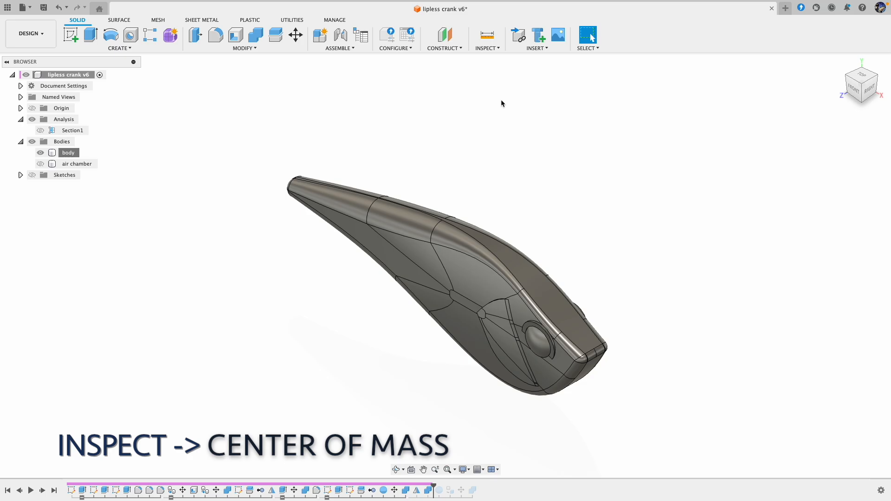
# Add a center of mass marker for the lure body
pyautogui.click(495, 48)
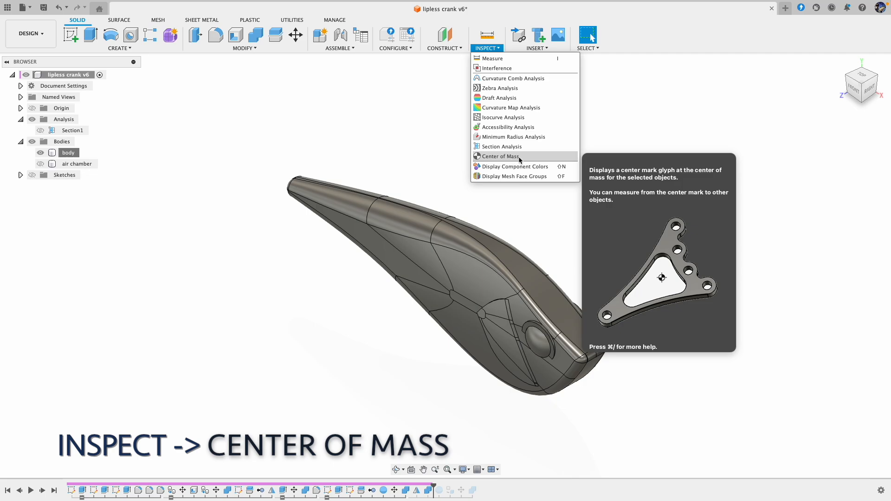
pyautogui.click(529, 157)
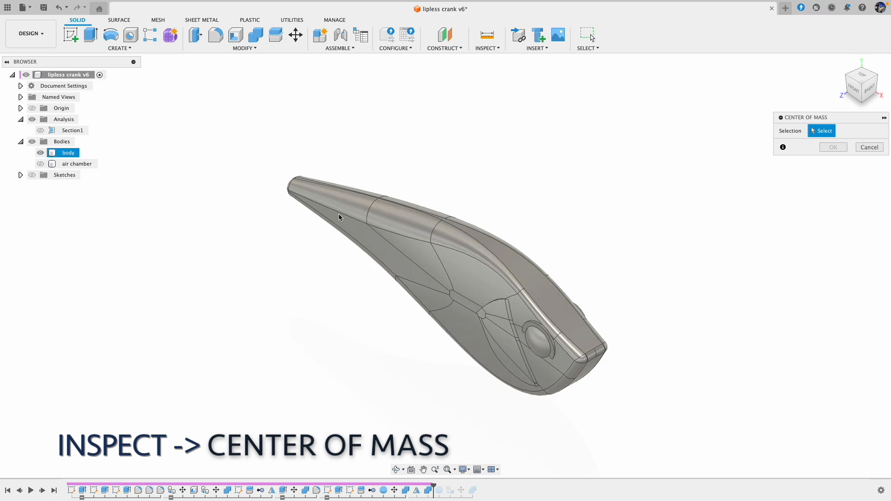
pyautogui.click(356, 218)
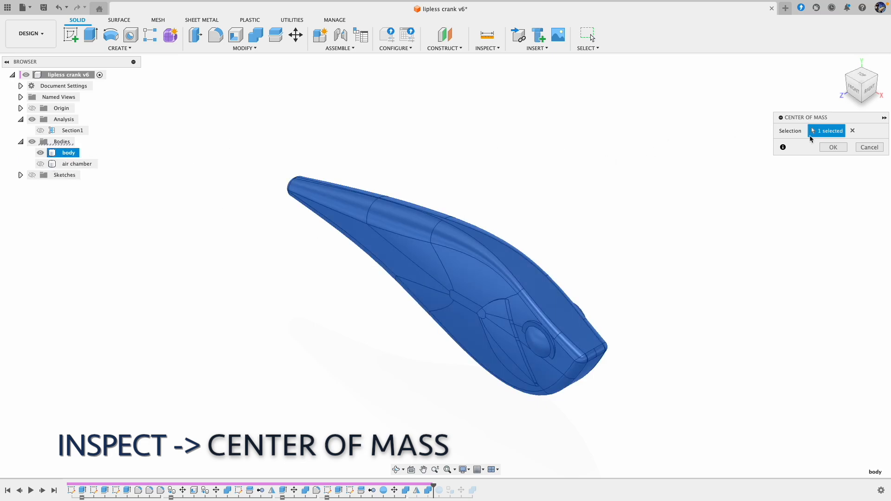
pyautogui.click(833, 148)
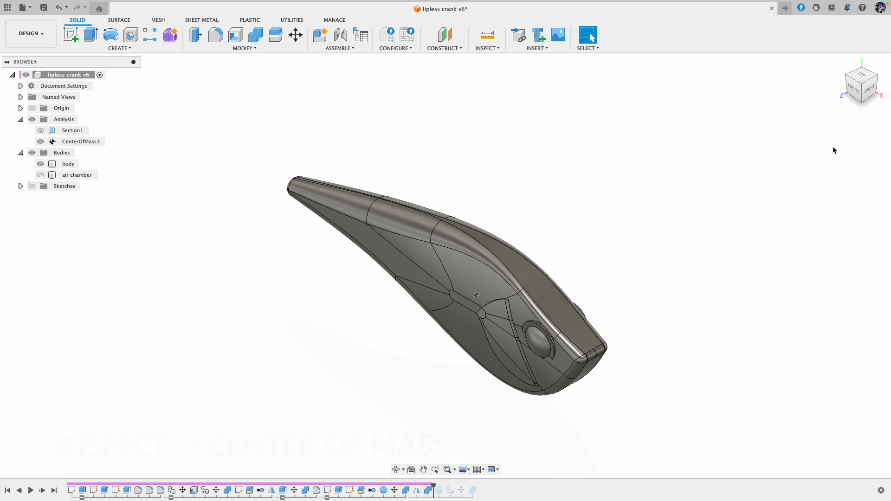
# Examine the center of mass marker's position on the body from the right end, the front and angled views
pyautogui.scroll(3, 477, 300)
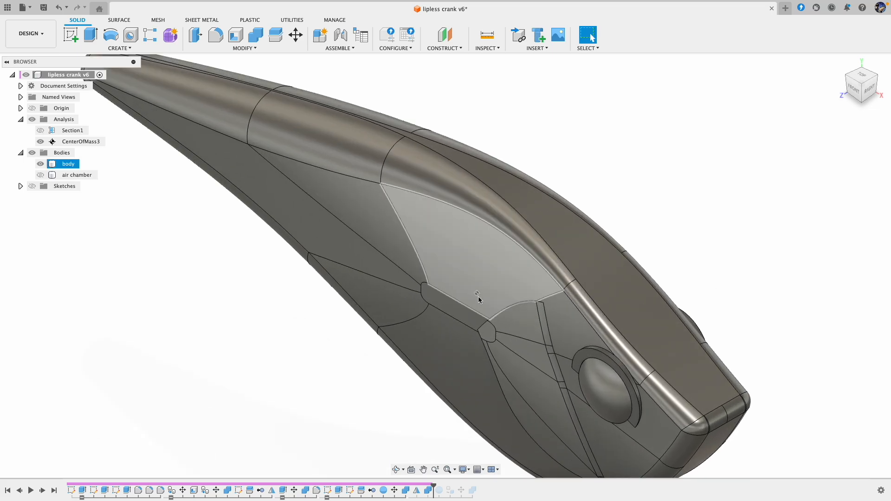
pyautogui.scroll(-5, 480, 297)
pyautogui.keyDown('shift'); pyautogui.moveTo(479, 297); pyautogui.dragTo(502, 304, button='middle'); pyautogui.keyUp('shift')
pyautogui.click(808, 132)
pyautogui.moveTo(854, 88); pyautogui.dragTo(862, 92)
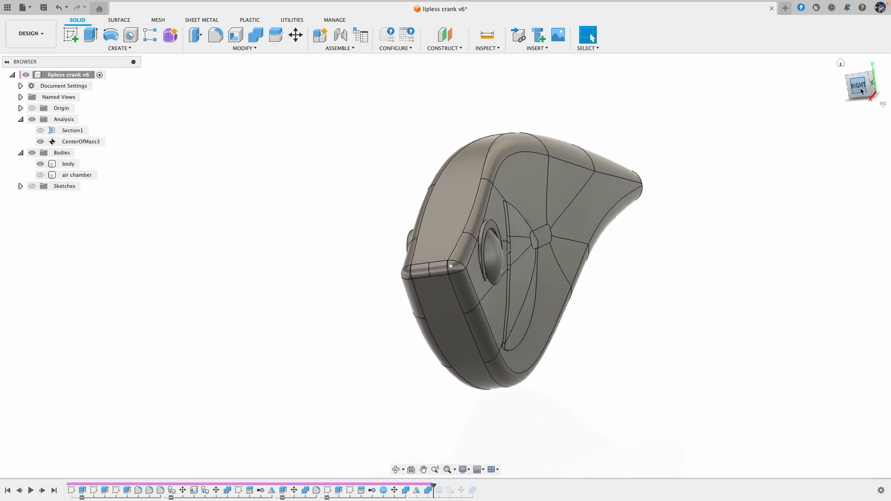
pyautogui.click(861, 89)
pyautogui.click(522, 260)
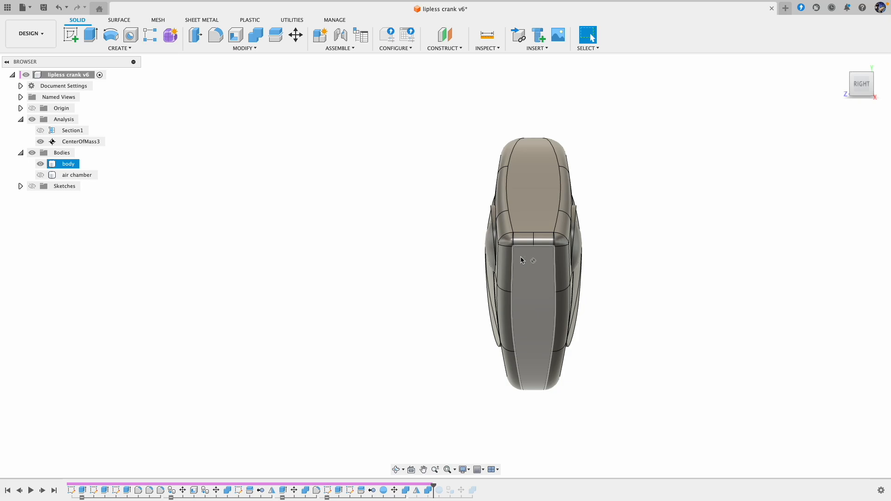
pyautogui.keyDown('shift'); pyautogui.moveTo(533, 262); pyautogui.dragTo(506, 275, button='middle'); pyautogui.keyUp('shift')
pyautogui.click(730, 179)
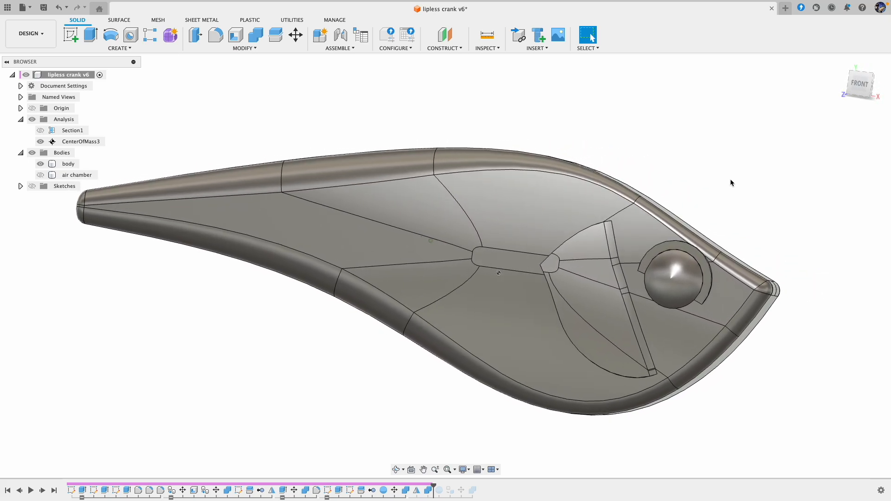
pyautogui.keyDown('shift'); pyautogui.hscroll(10, 730, 180); pyautogui.keyUp('shift')
pyautogui.keyDown('shift'); pyautogui.hscroll(5, 730, 179); pyautogui.keyUp('shift')
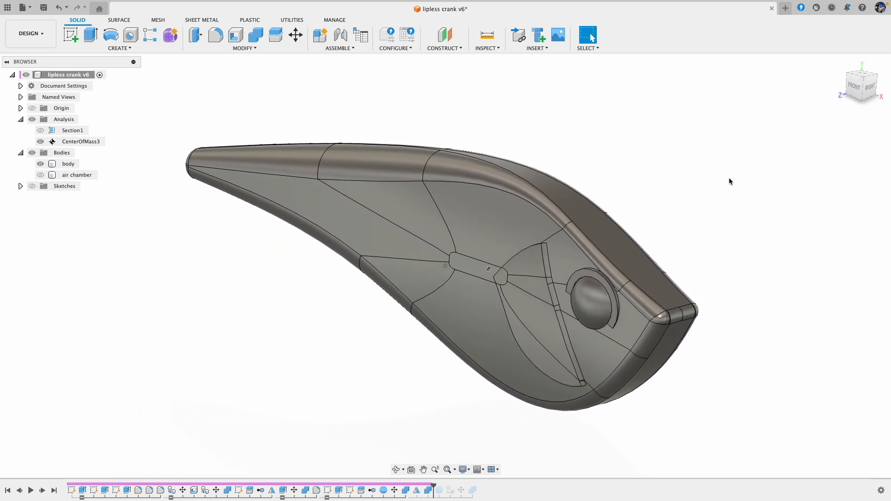
pyautogui.keyDown('shift'); pyautogui.hscroll(5, 729, 177); pyautogui.keyUp('shift')
# Show the air chamber body and roll the history back to before the combine that cuts the cavity
pyautogui.click(42, 175)
pyautogui.keyDown('shift'); pyautogui.moveTo(335, 188); pyautogui.dragTo(480, 232, button='middle'); pyautogui.keyUp('shift')
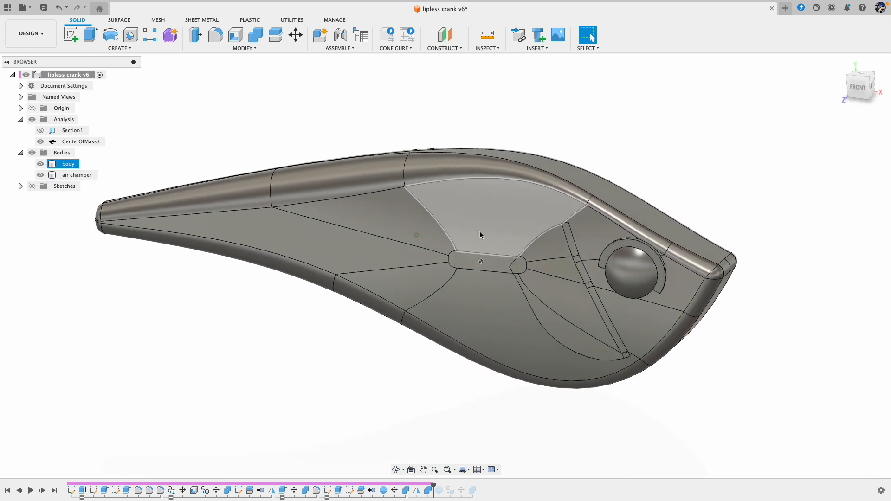
pyautogui.keyDown('shift'); pyautogui.hscroll(-3, 480, 232); pyautogui.keyUp('shift')
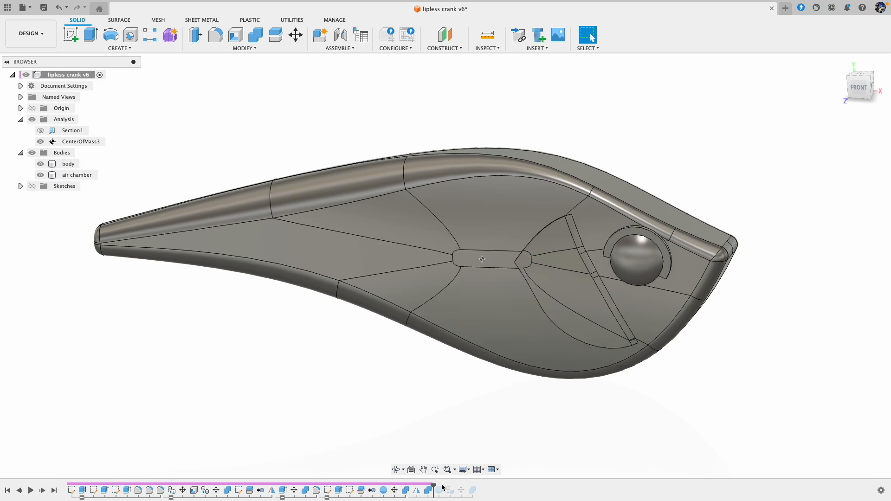
pyautogui.moveTo(434, 486); pyautogui.dragTo(420, 486)
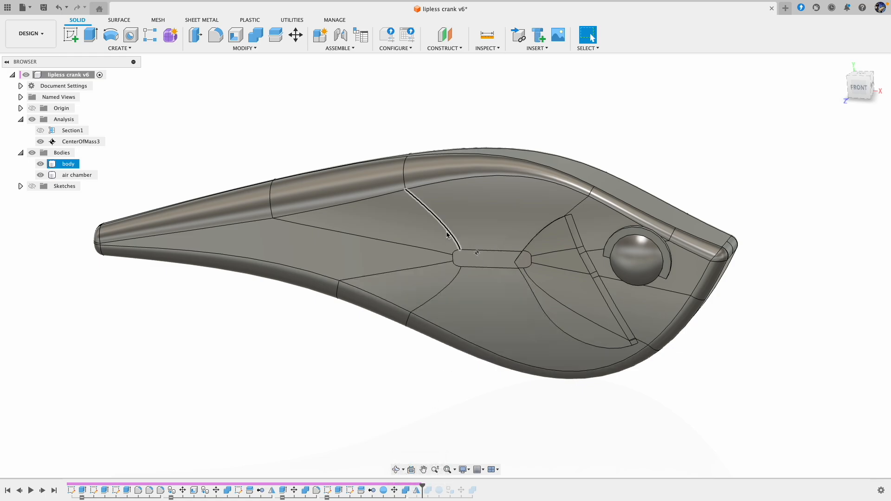
# Compare the center of mass in front view by advancing the history past the cavity combine and rolling it back before it
pyautogui.keyDown('shift'); pyautogui.moveTo(577, 281); pyautogui.dragTo(537, 319, button='middle'); pyautogui.keyUp('shift')
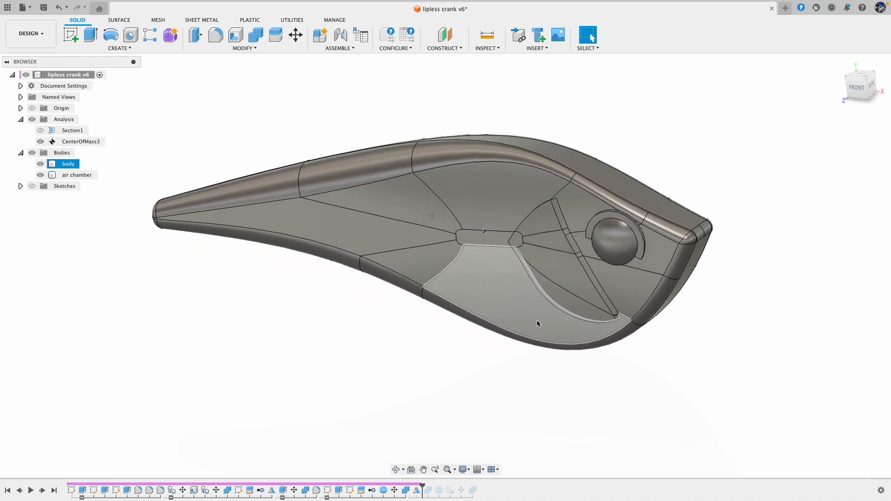
pyautogui.moveTo(424, 486); pyautogui.dragTo(431, 486)
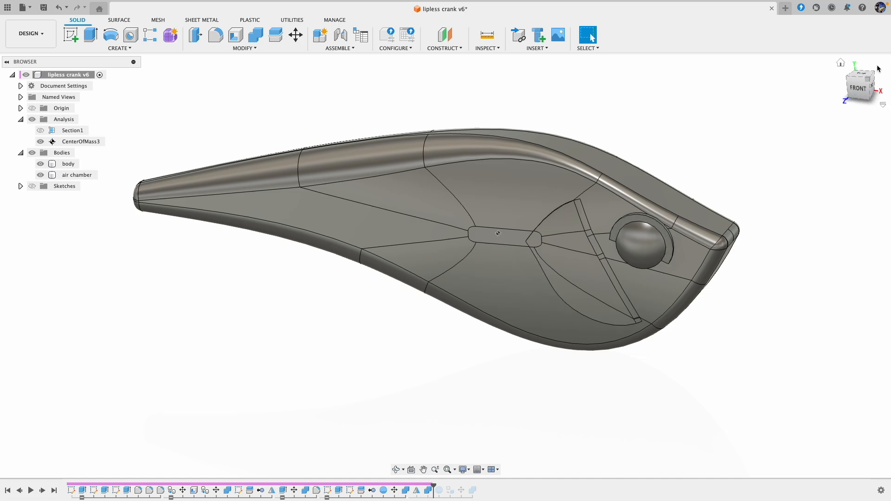
pyautogui.click(856, 88)
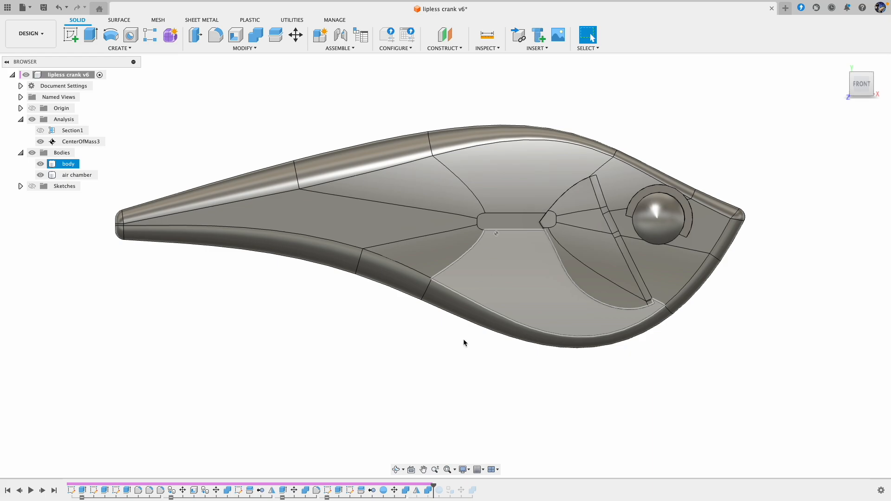
pyautogui.moveTo(433, 485); pyautogui.dragTo(418, 485)
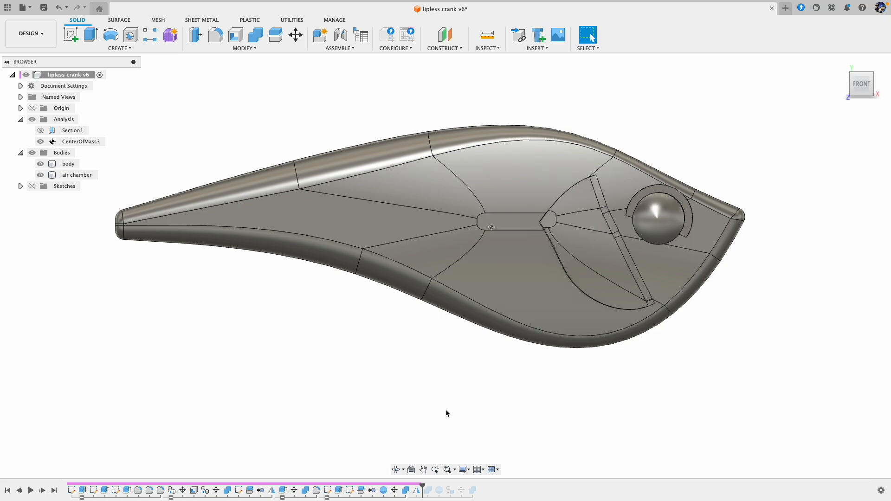
# Check the volume and mass of the lure body before the cavity cut in its properties
pyautogui.keyDown('shift'); pyautogui.hscroll(5, 446, 410); pyautogui.keyUp('shift')
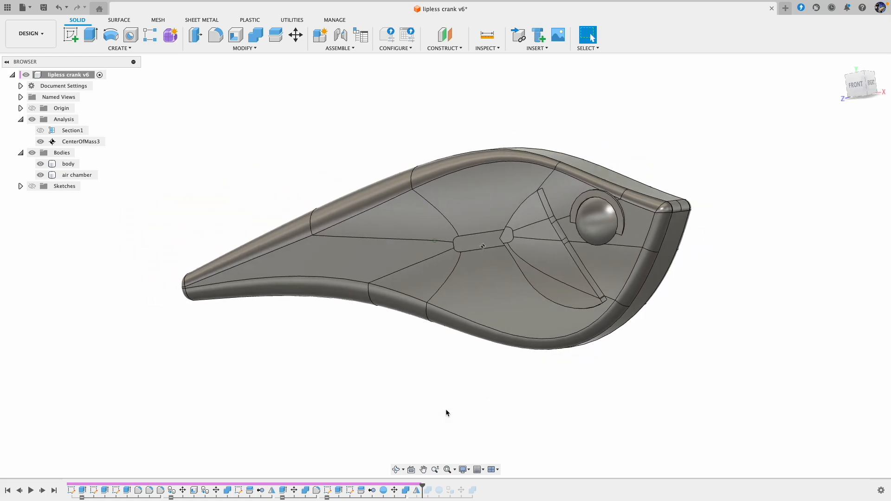
pyautogui.keyDown('shift'); pyautogui.hscroll(4, 446, 411); pyautogui.keyUp('shift')
pyautogui.keyDown('shift'); pyautogui.scroll(6, 448, 402); pyautogui.keyUp('shift')
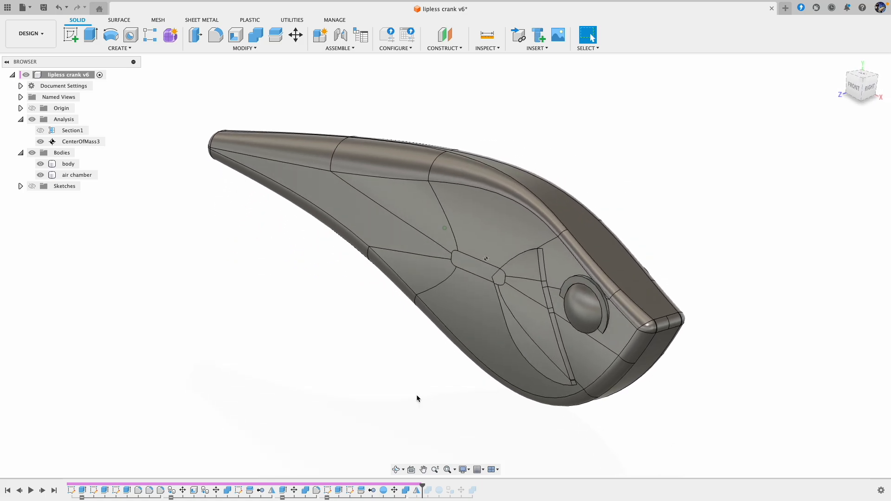
pyautogui.click(69, 165)
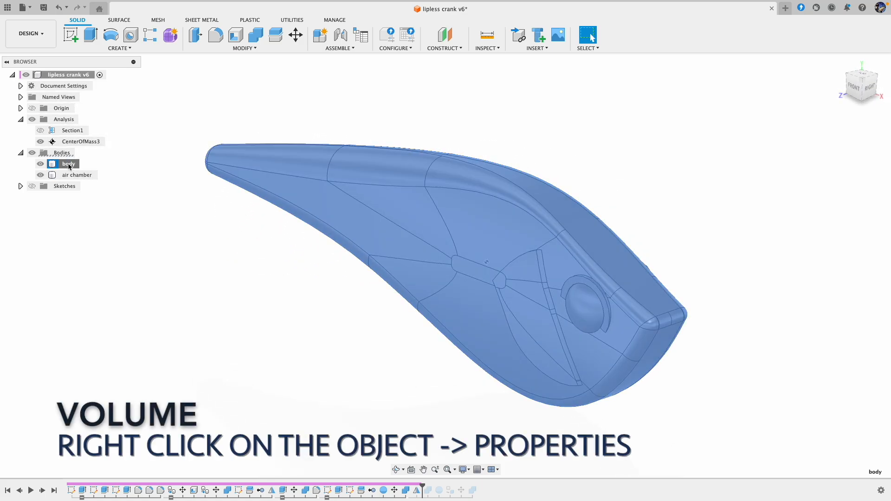
pyautogui.rightClick(69, 166)
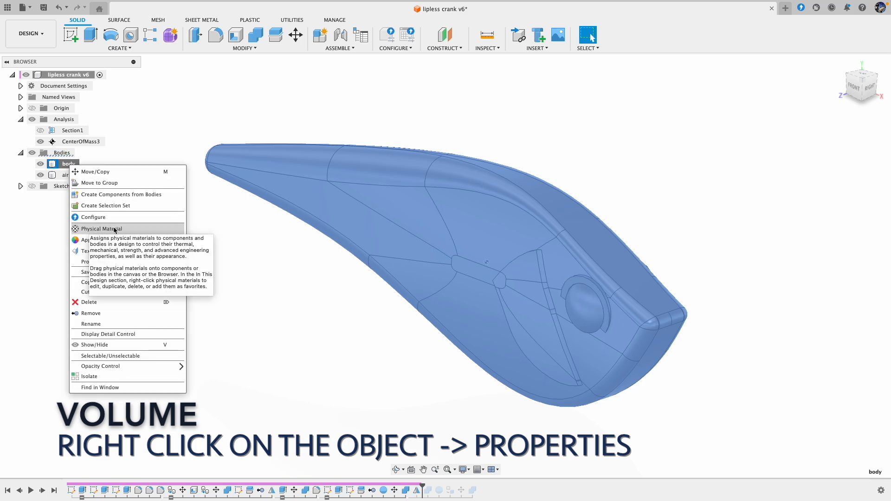
pyautogui.click(95, 262)
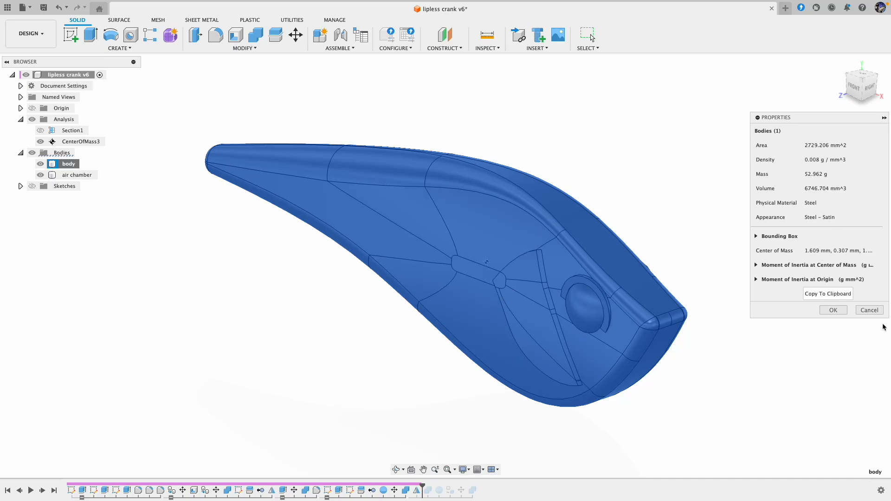
pyautogui.click(869, 310)
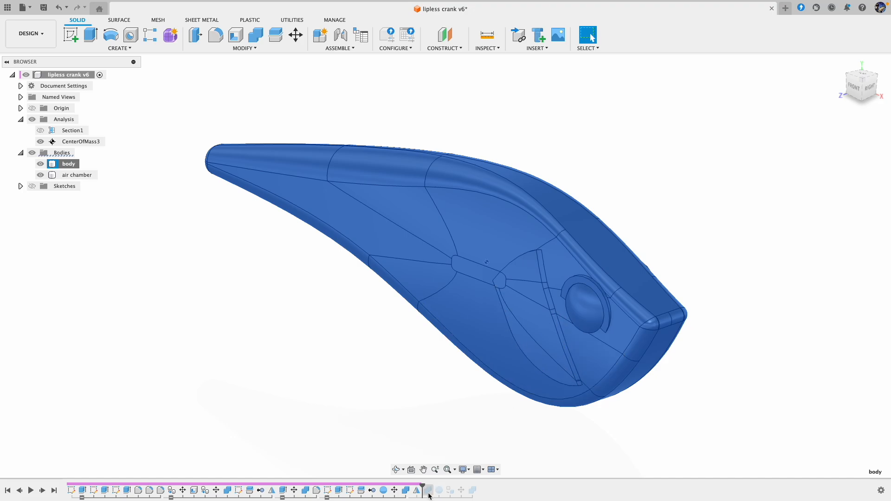
# Advance the history past the combine that cuts the cavity and check the hollowed body's volume in its properties
pyautogui.moveTo(422, 486); pyautogui.dragTo(432, 486)
pyautogui.rightClick(63, 166)
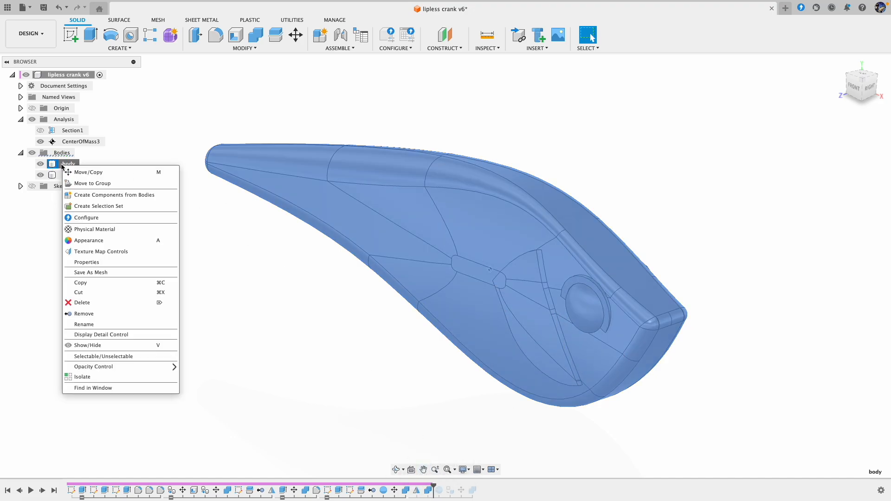
pyautogui.click(125, 263)
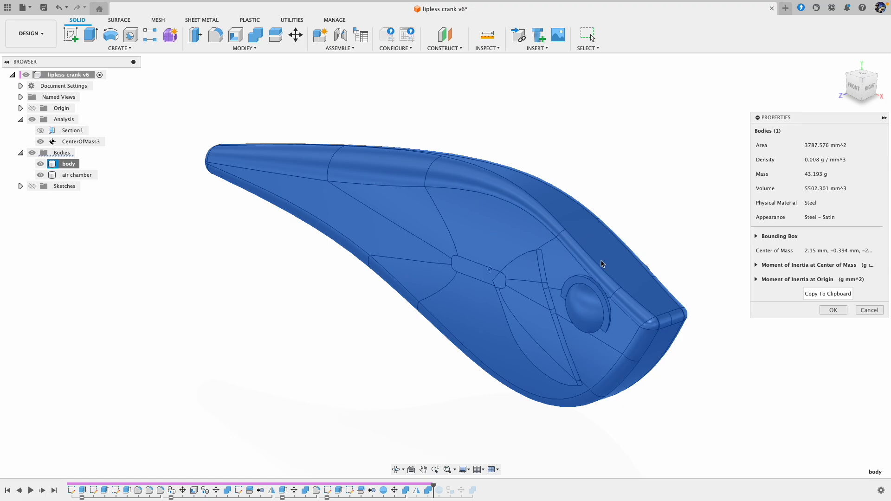
pyautogui.press('Escape')
pyautogui.rightClick(72, 169)
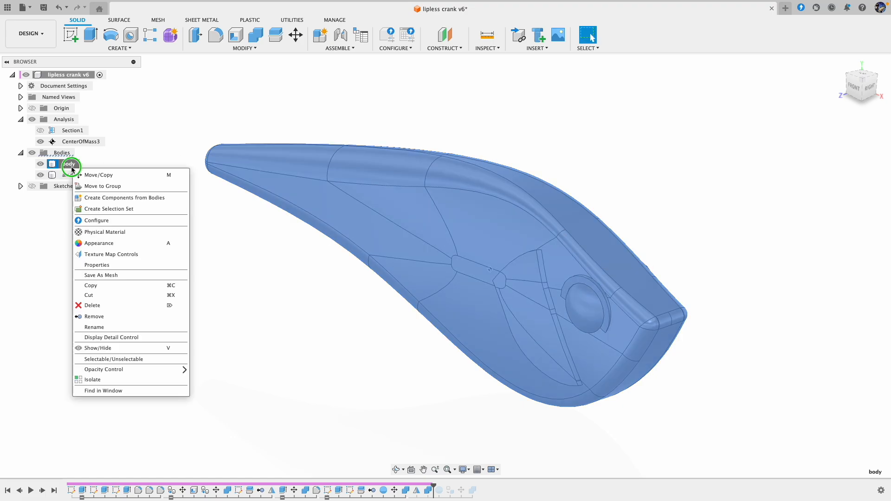
pyautogui.click(102, 264)
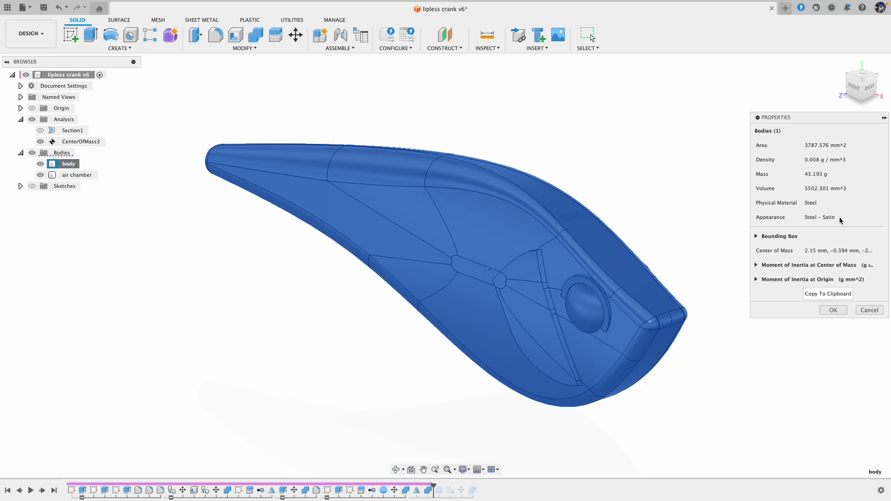
pyautogui.click(865, 310)
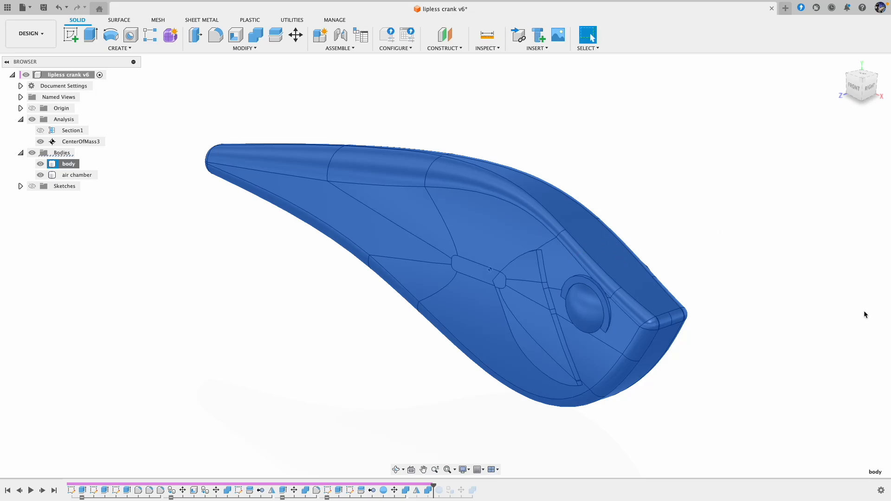
# Assign ABS Plastic from the Fusion Material Library to the lure body as its physical material
pyautogui.rightClick(67, 166)
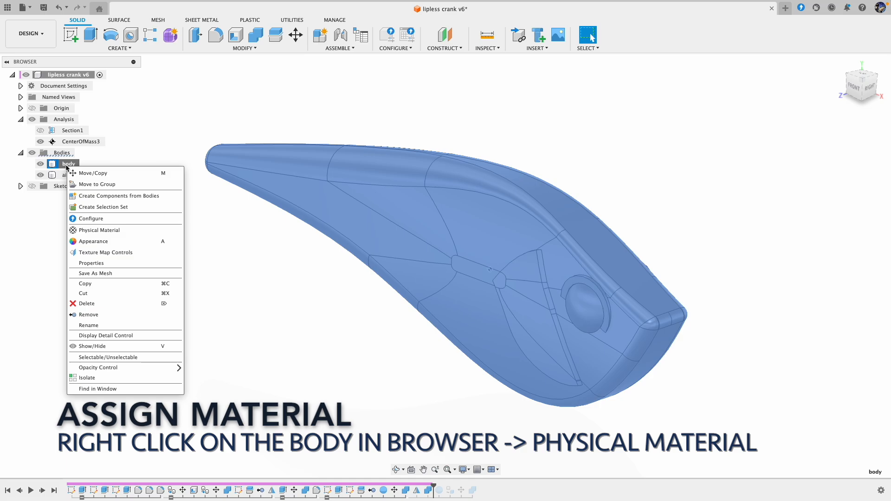
pyautogui.click(113, 232)
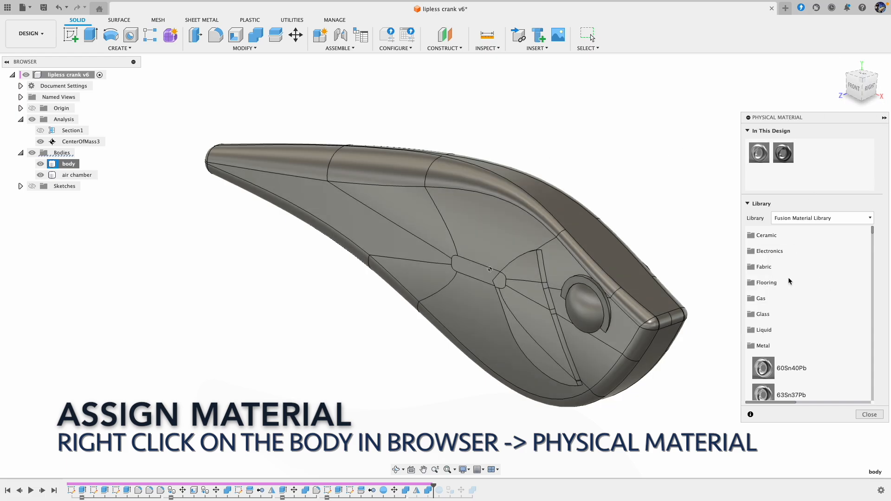
pyautogui.scroll(-3, 782, 273)
pyautogui.scroll(1, 782, 273)
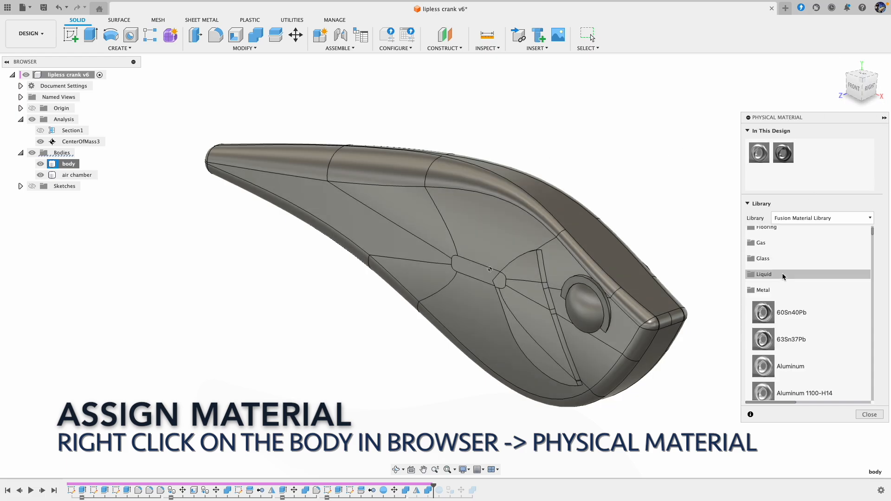
pyautogui.click(757, 290)
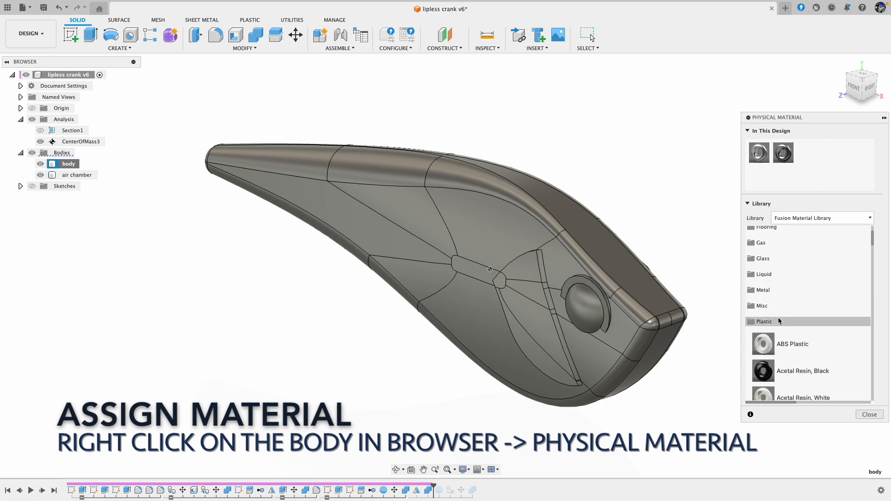
pyautogui.scroll(-3, 798, 325)
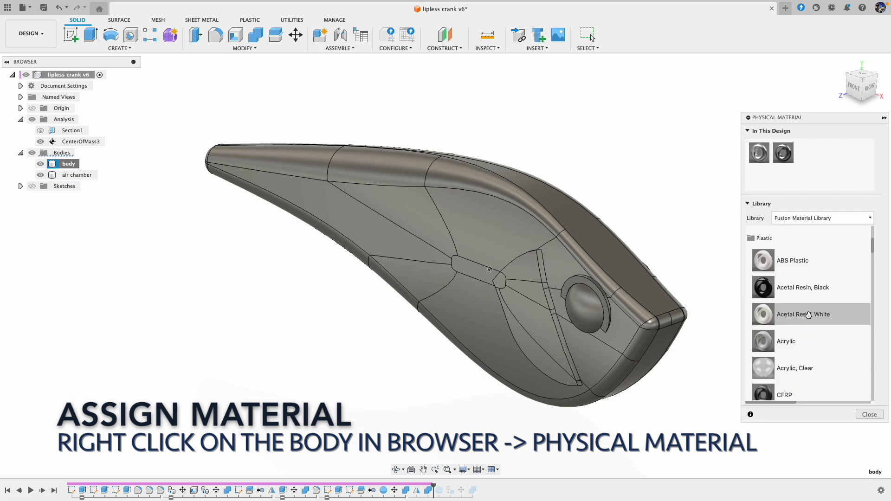
pyautogui.click(827, 265)
pyautogui.moveTo(827, 264); pyautogui.dragTo(621, 273)
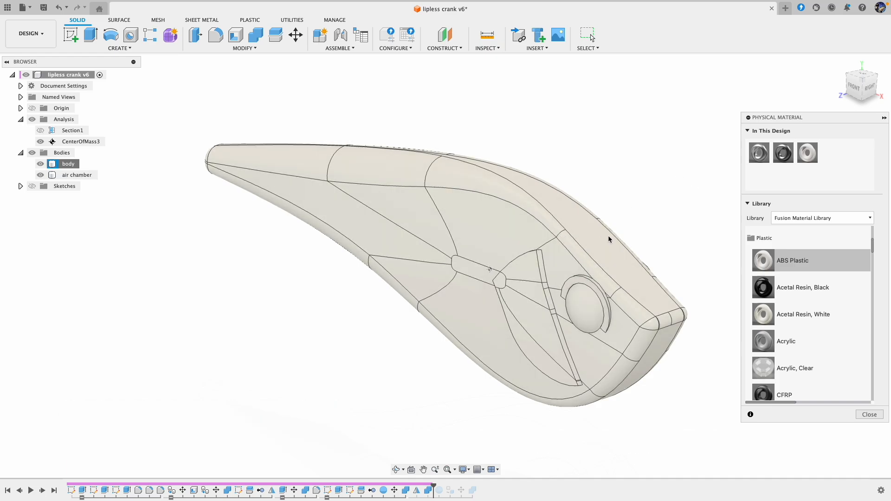
pyautogui.click(869, 414)
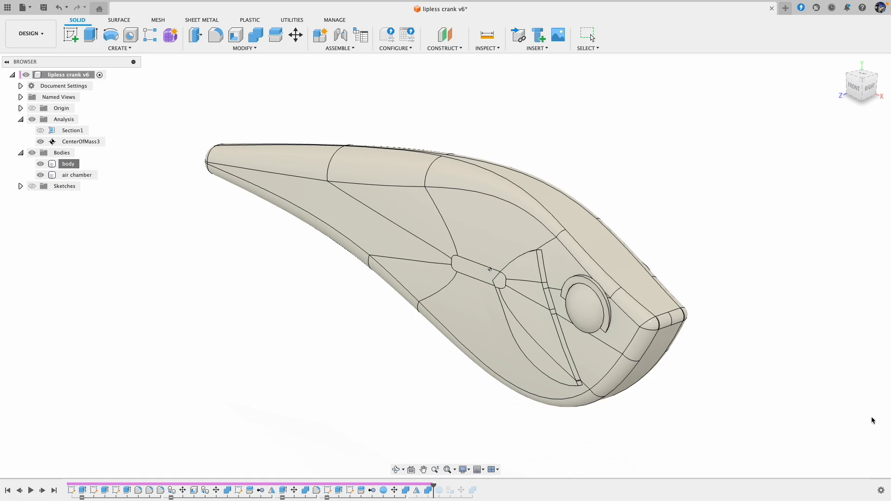
# Check the mass of the lure body with its ABS Plastic material in the body's properties
pyautogui.rightClick(65, 165)
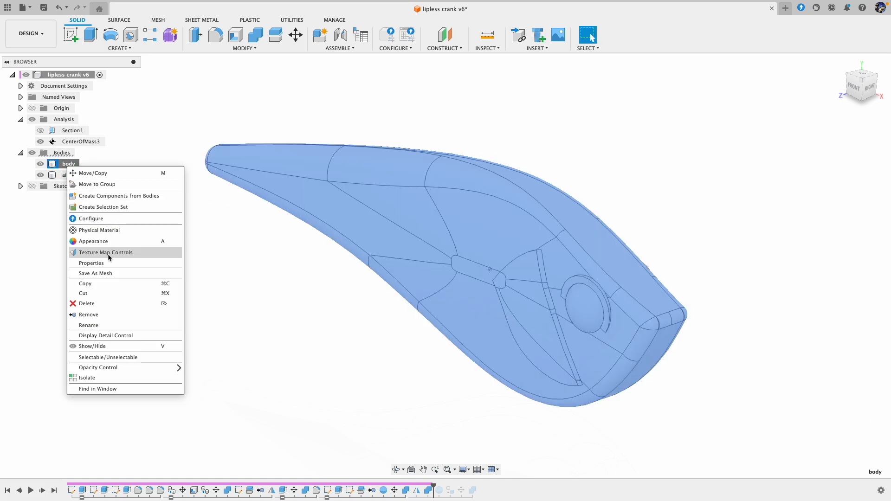
pyautogui.click(100, 263)
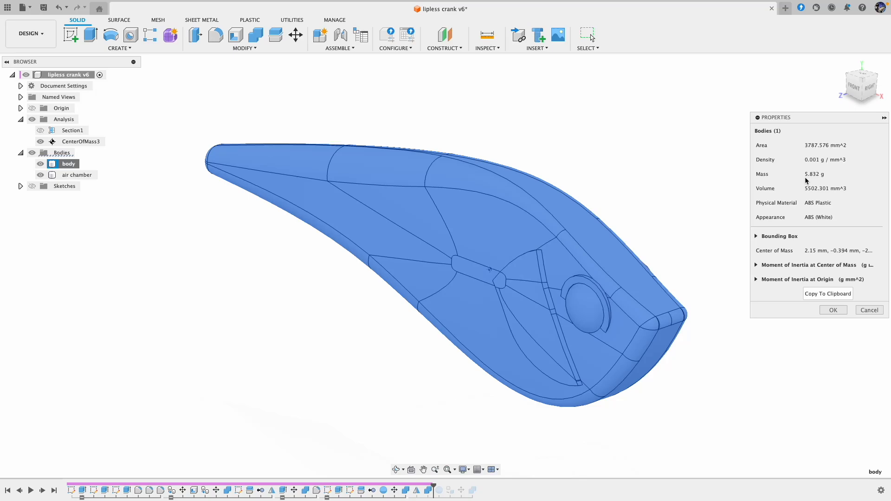
pyautogui.click(829, 311)
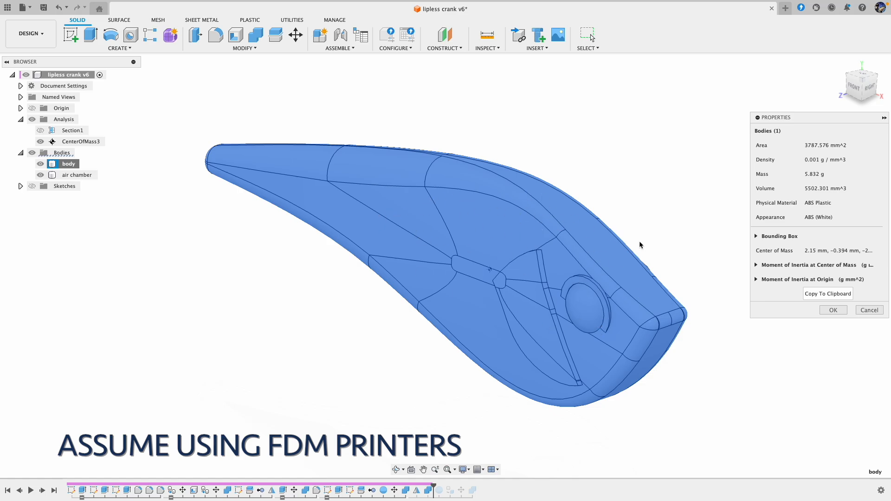
pyautogui.click(870, 310)
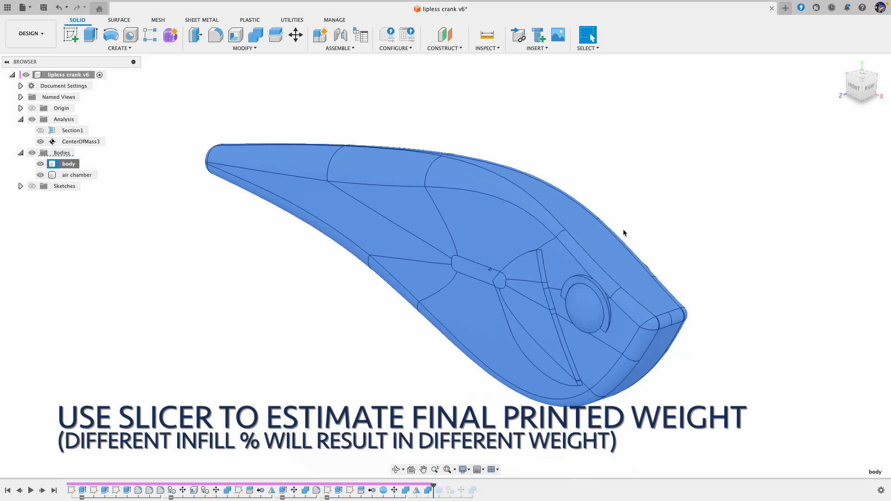
# Export the lure body as a binary STL mesh in millimetres, replacing the existing body.stl on the computer
pyautogui.rightClick(74, 165)
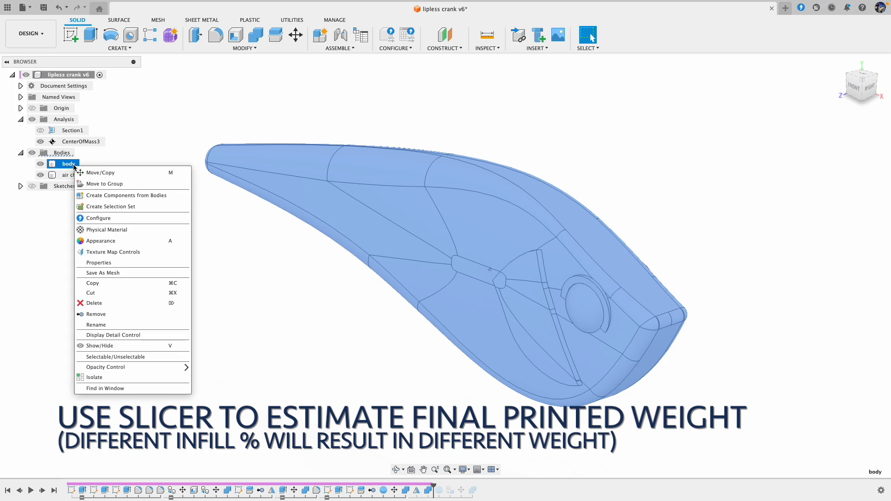
pyautogui.click(154, 273)
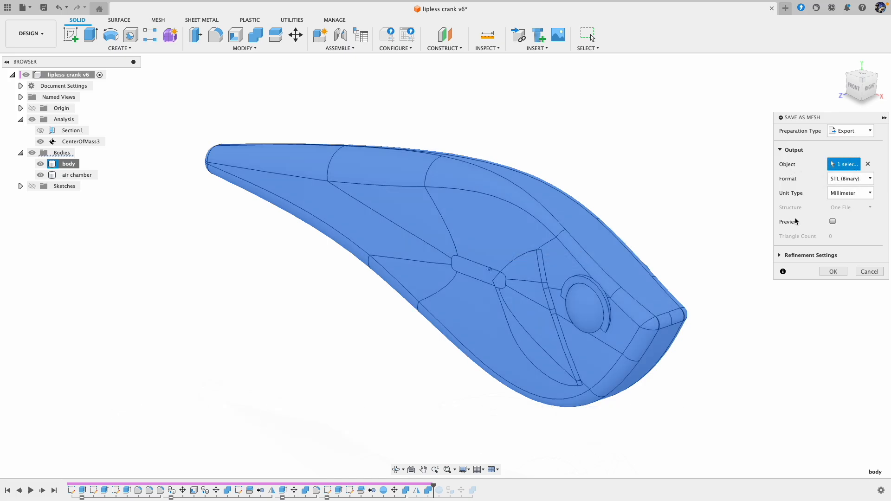
pyautogui.click(834, 273)
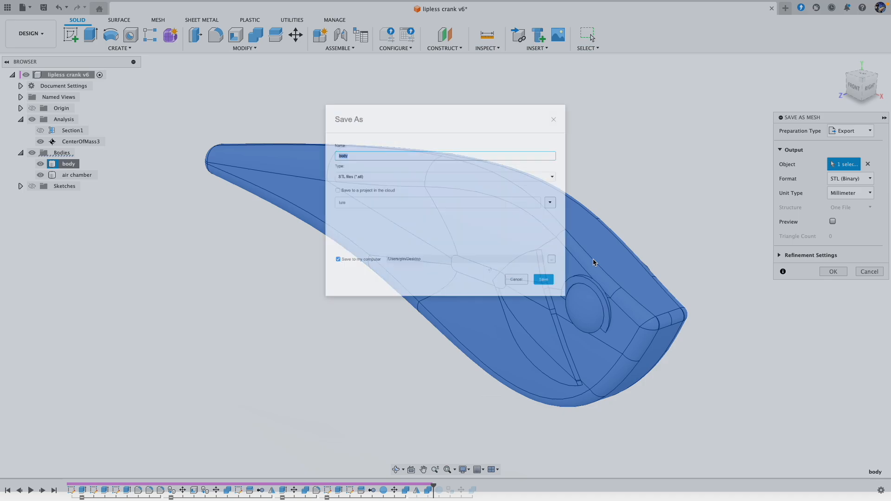
pyautogui.click(588, 316)
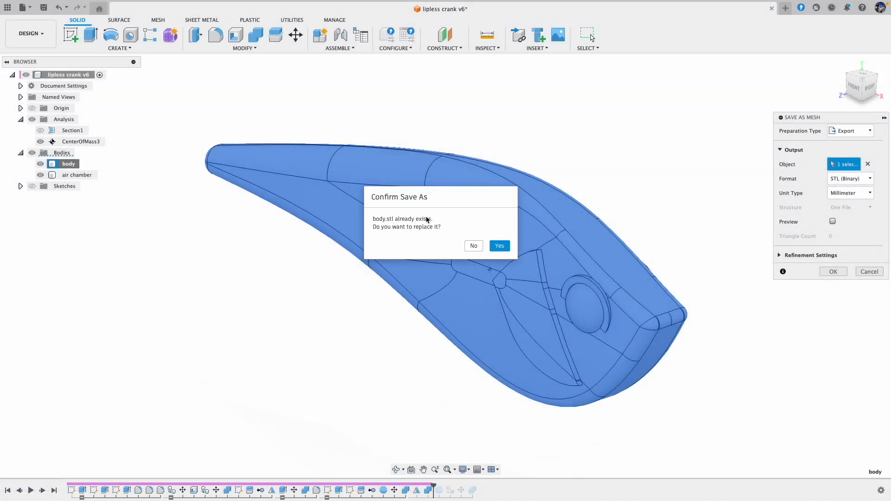
pyautogui.click(499, 245)
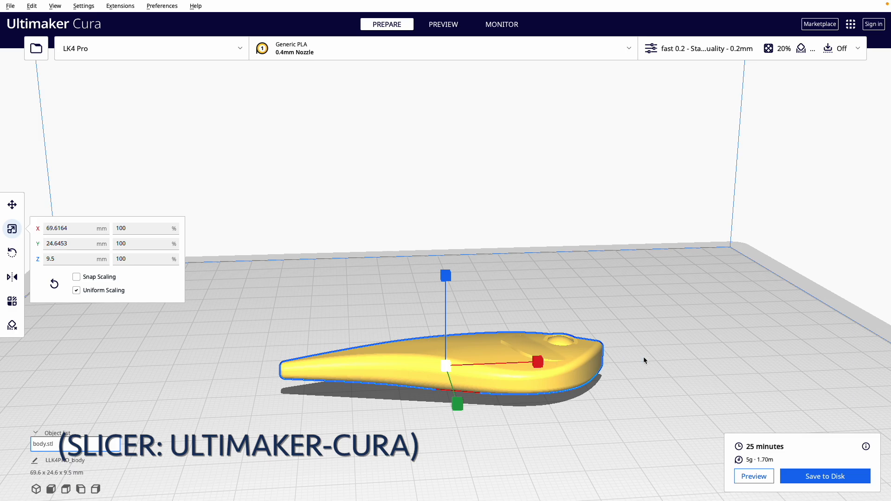
# Switch to Ultimaker Cura, review the print settings for body.stl and preview the slice to read the estimated printed weight
pyautogui.click(644, 356)
pyautogui.scroll(2, 644, 356)
pyautogui.scroll(-6, 645, 357)
pyautogui.moveTo(608, 327); pyautogui.dragTo(611, 302, button='right')
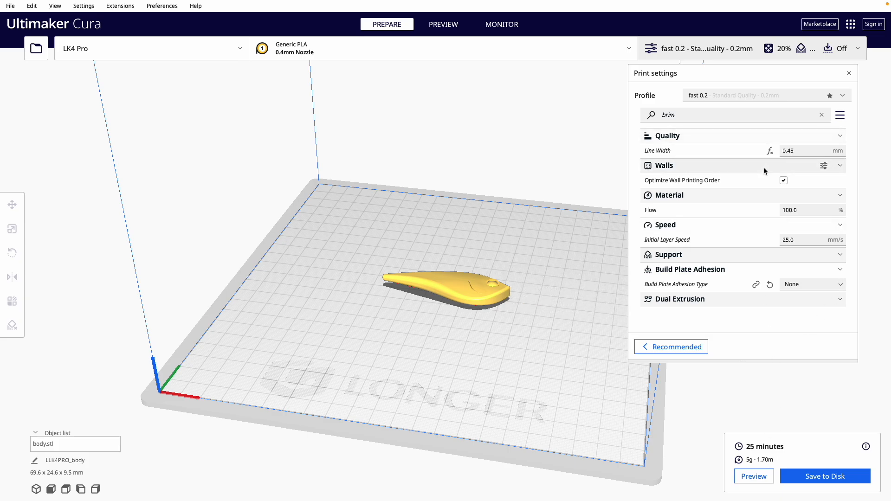
pyautogui.click(759, 478)
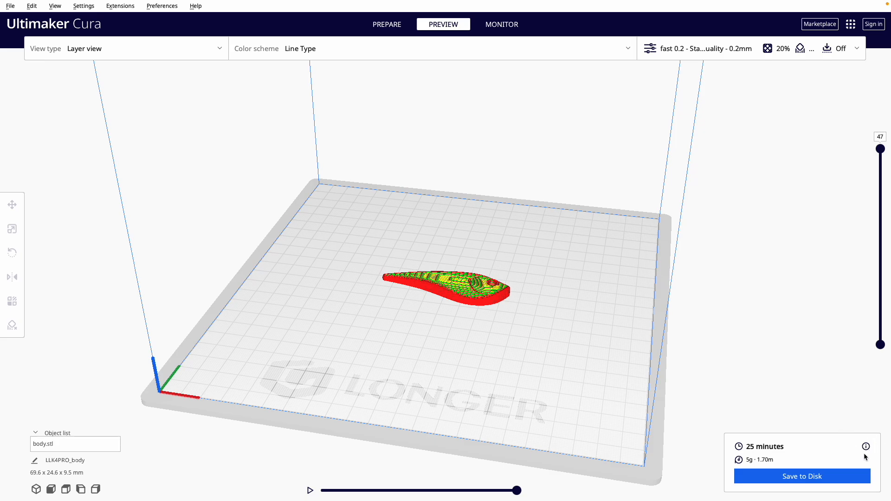
pyautogui.moveTo(866, 446)
# Inspect the sliced lure's infill and air chamber by lowering the visible layers to 22, and show all the layers again
pyautogui.scroll(-2, 450, 306)
pyautogui.scroll(10, 450, 307)
pyautogui.moveTo(880, 155); pyautogui.dragTo(888, 247)
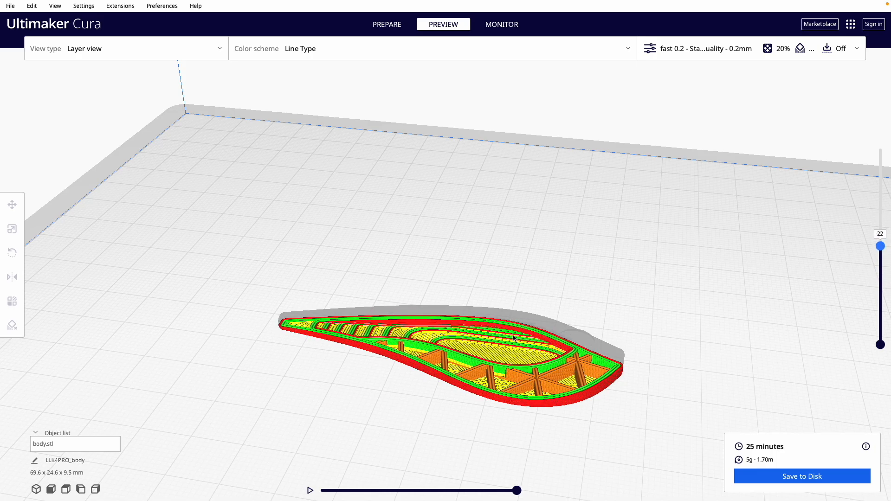
pyautogui.moveTo(881, 246); pyautogui.dragTo(882, 153)
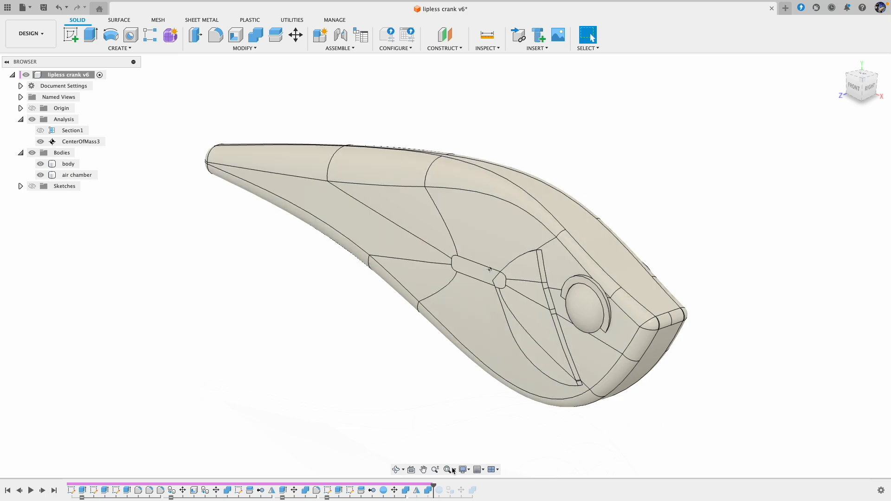
# Check the density assigned to the lure body's ABS Plastic in its physical material settings
pyautogui.rightClick(66, 165)
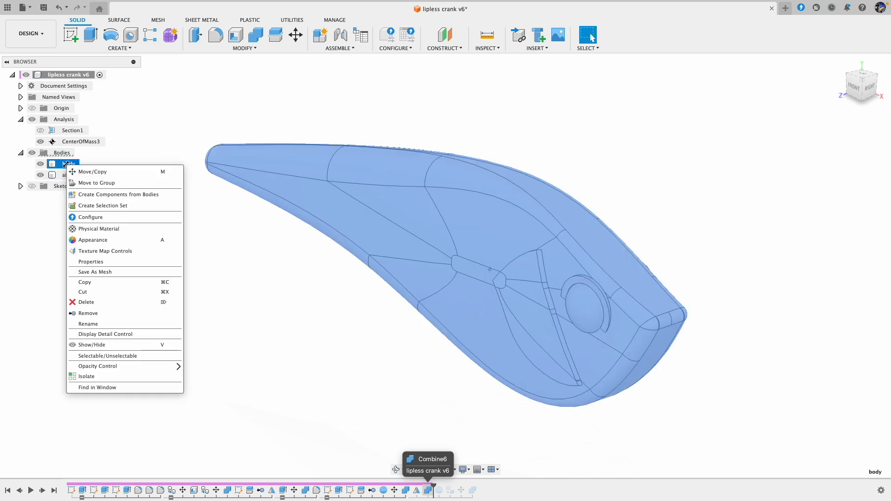
pyautogui.click(130, 229)
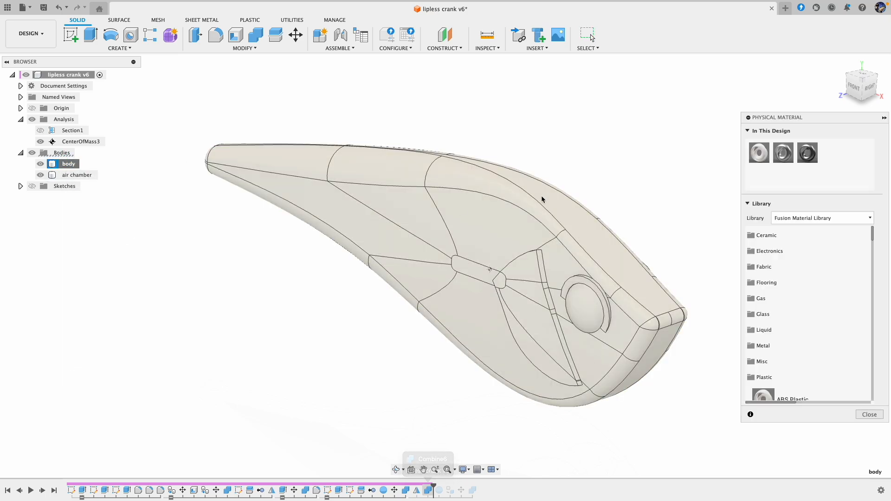
pyautogui.doubleClick(759, 153)
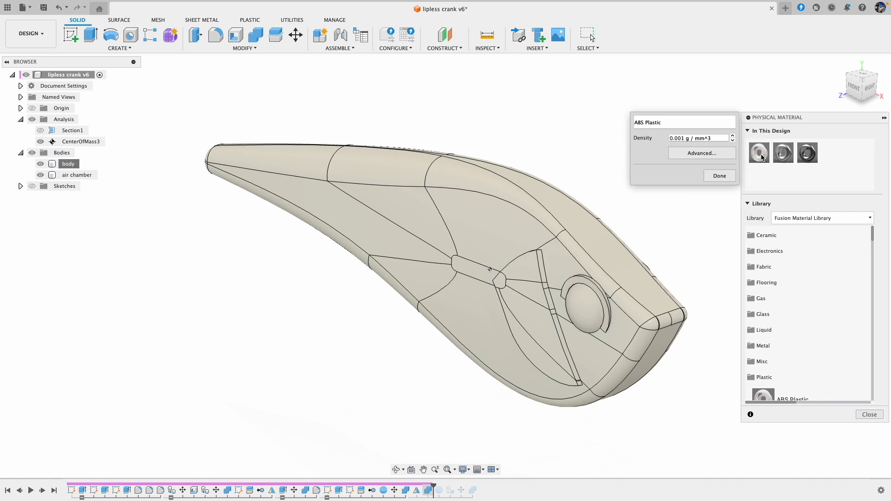
pyautogui.click(687, 139)
pyautogui.click(685, 139)
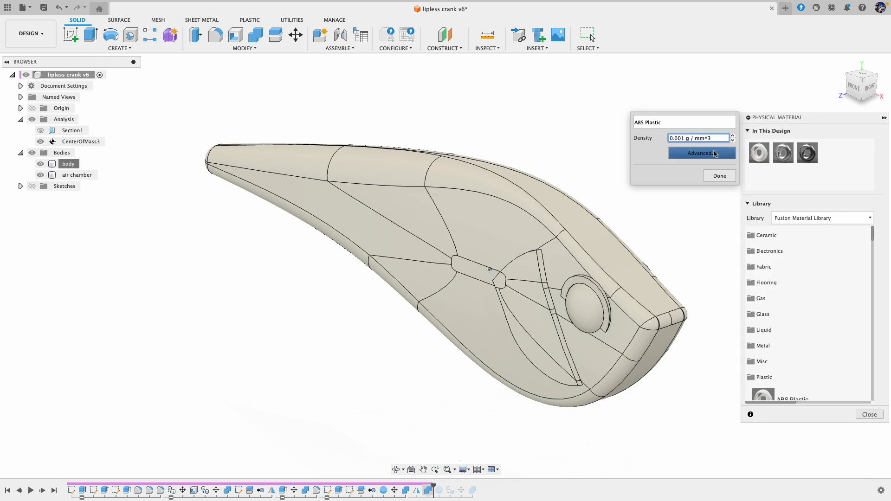
pyautogui.click(719, 176)
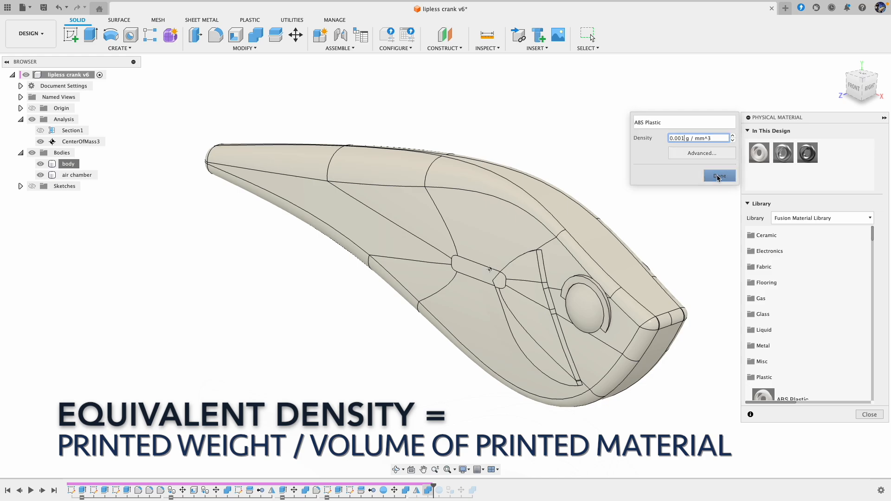
pyautogui.click(871, 414)
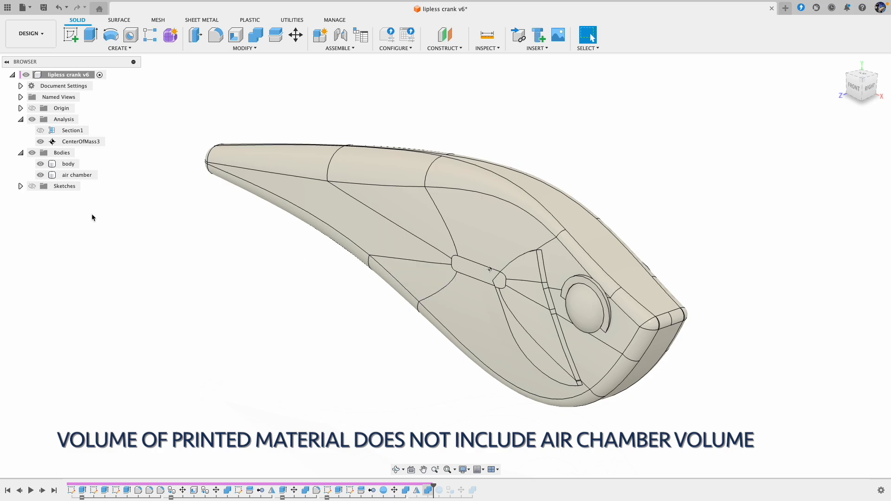
# Show the Section1 analysis and hide the air chamber body to expose the hollow inside the lure
pyautogui.click(70, 164)
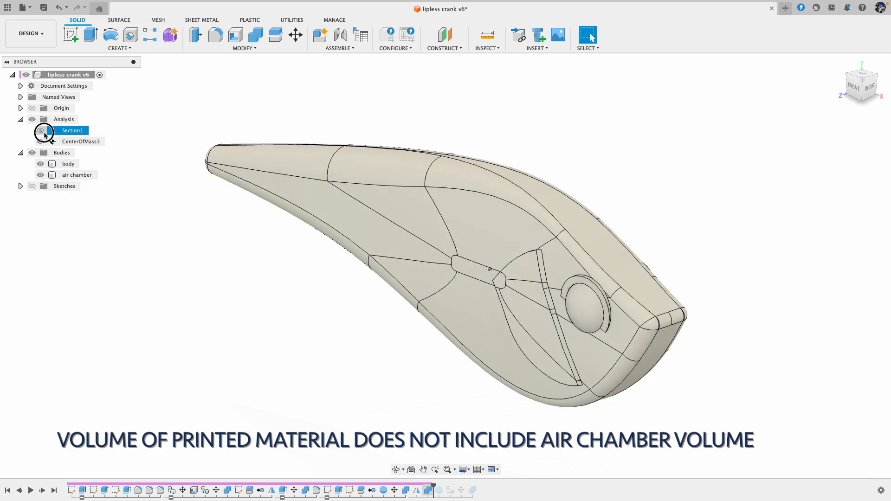
pyautogui.click(40, 130)
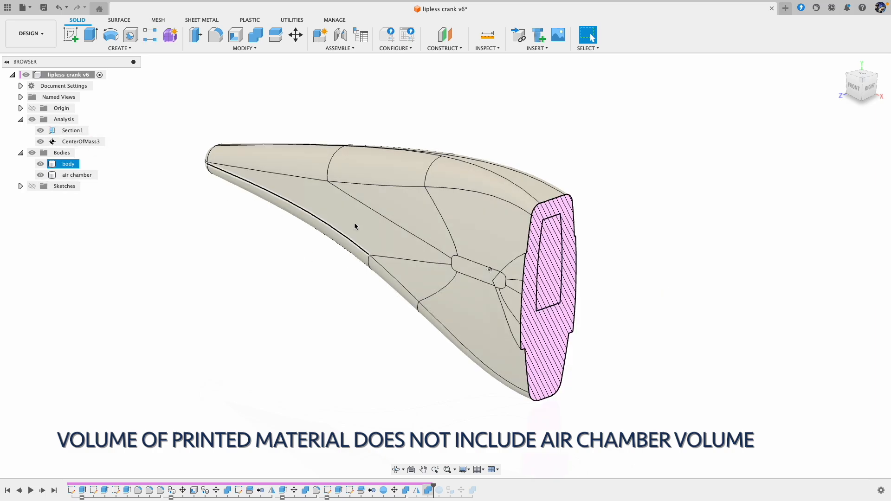
pyautogui.click(40, 175)
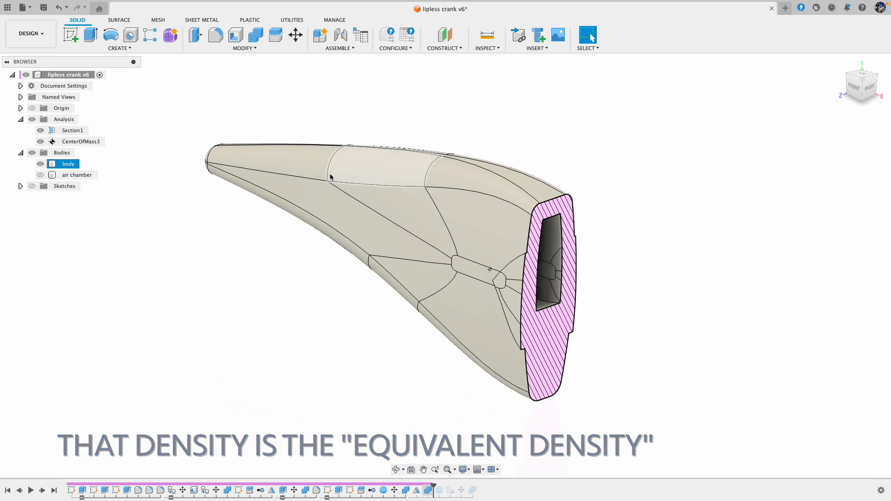
# Examine the ABS Plastic density in the advanced physical properties of the lure body's material, leaving without changes
pyautogui.rightClick(60, 168)
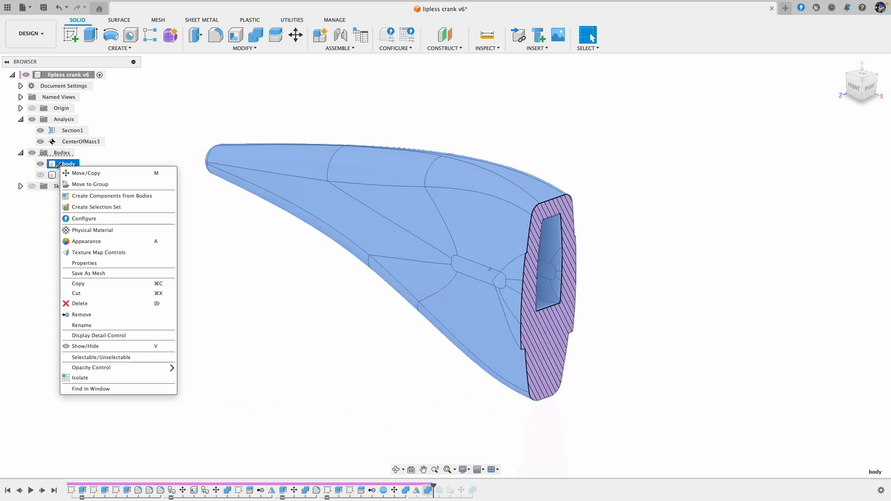
pyautogui.click(130, 230)
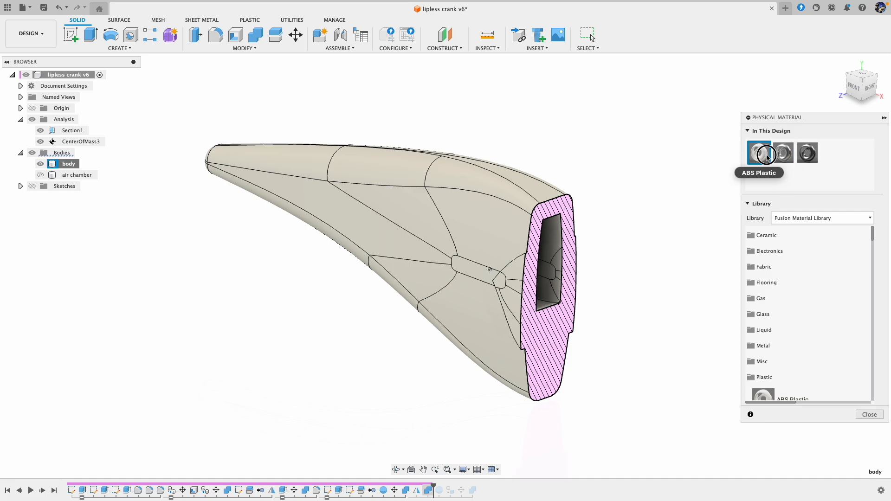
pyautogui.doubleClick(765, 158)
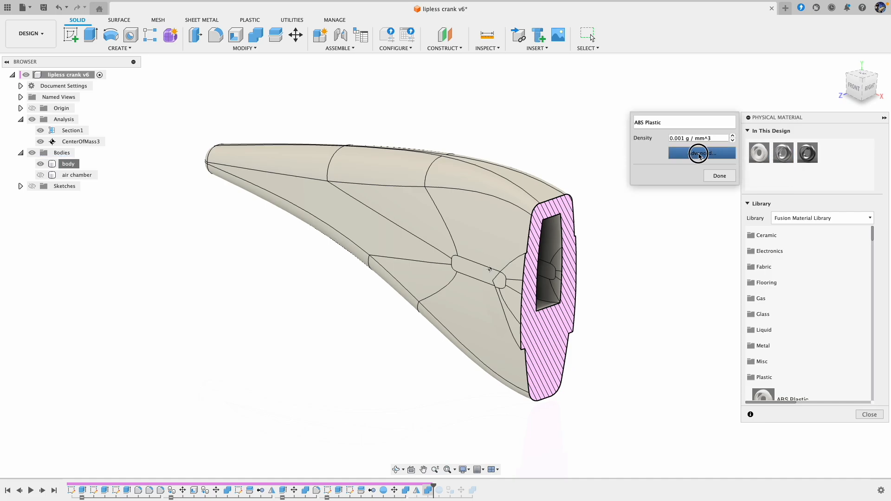
pyautogui.click(700, 153)
pyautogui.click(601, 121)
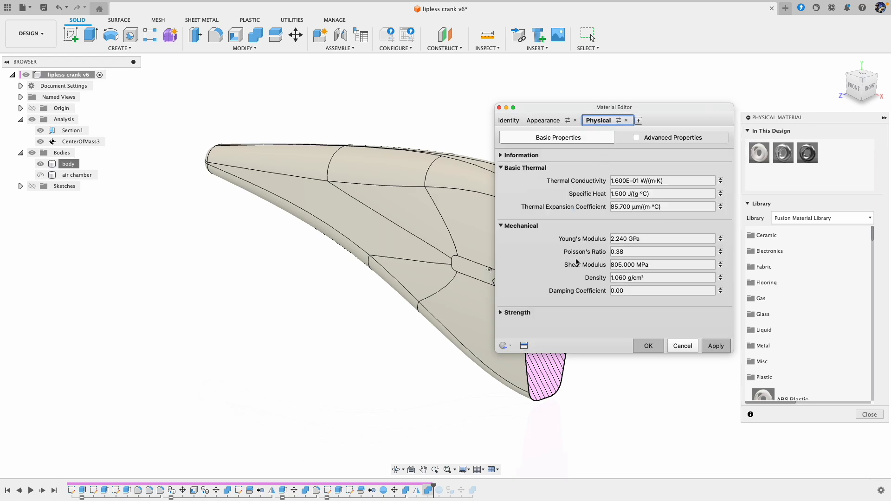
pyautogui.click(622, 279)
pyautogui.click(692, 347)
pyautogui.click(682, 346)
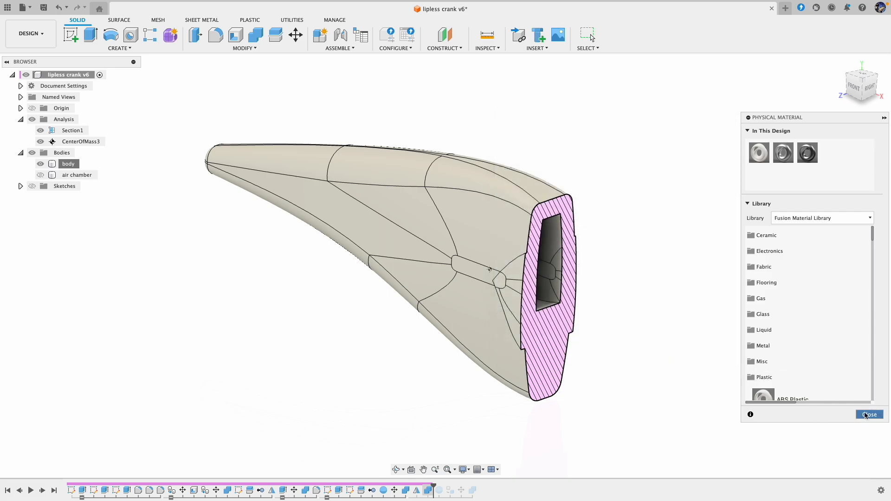
pyautogui.click(866, 415)
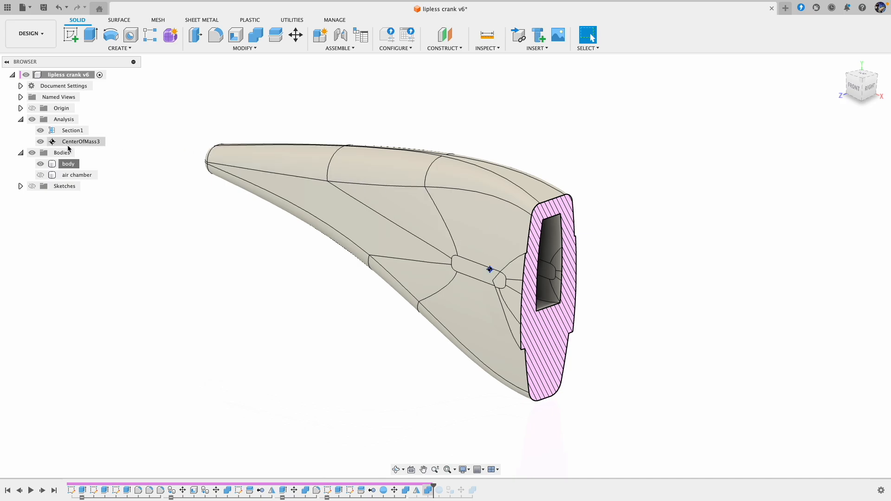
# Check the volume of the lure body without the air chamber in the body's properties
pyautogui.rightClick(68, 163)
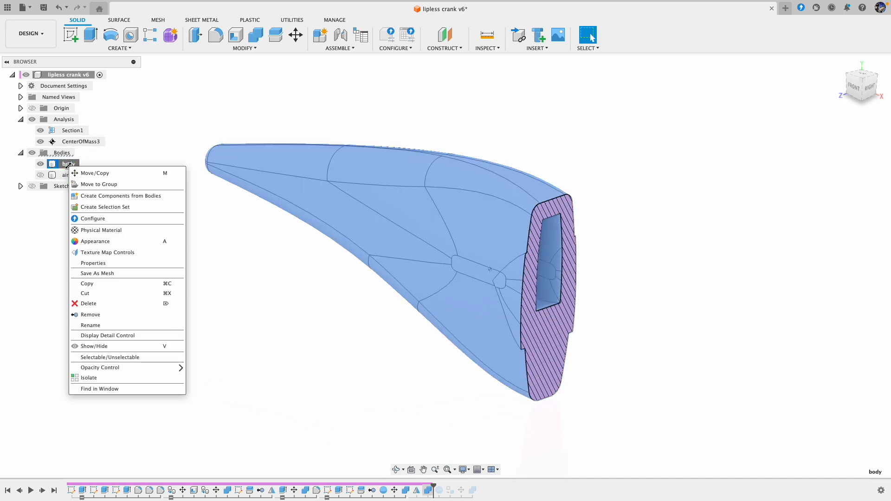
pyautogui.click(137, 262)
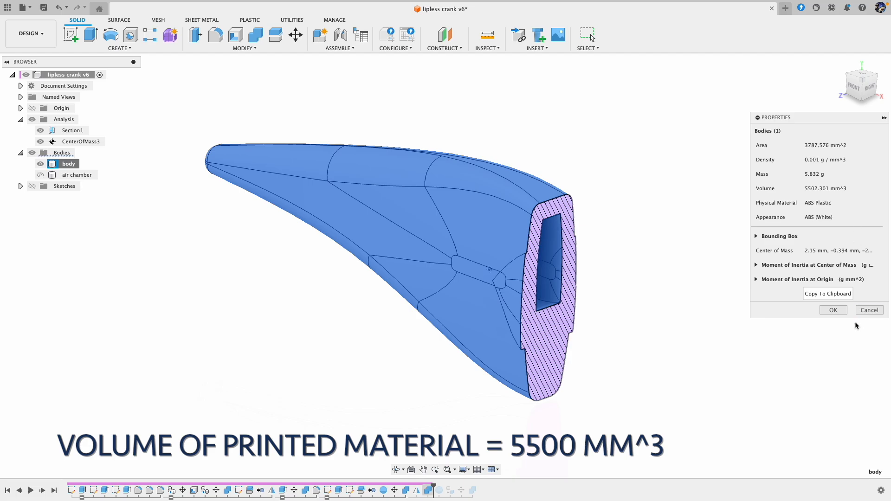
pyautogui.click(833, 310)
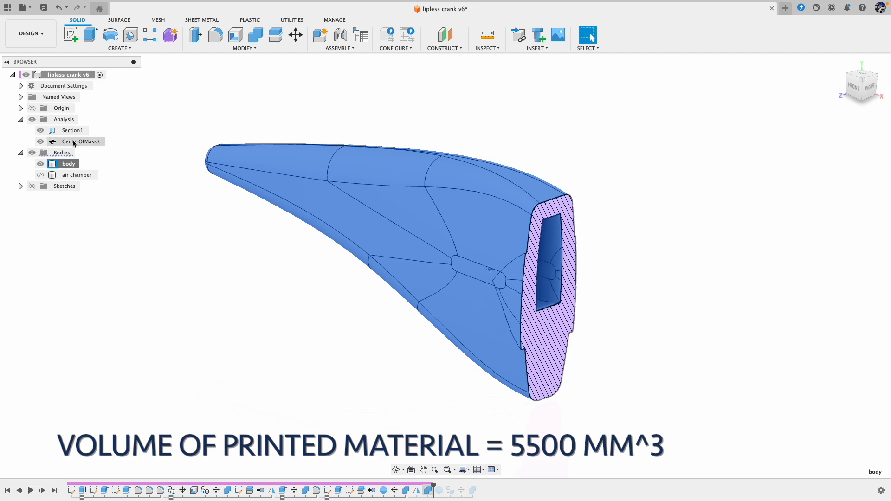
# Set the ABS Plastic density of the lure body to 5.1/5.500 g/cm³ in the material's advanced physical properties
pyautogui.rightClick(77, 169)
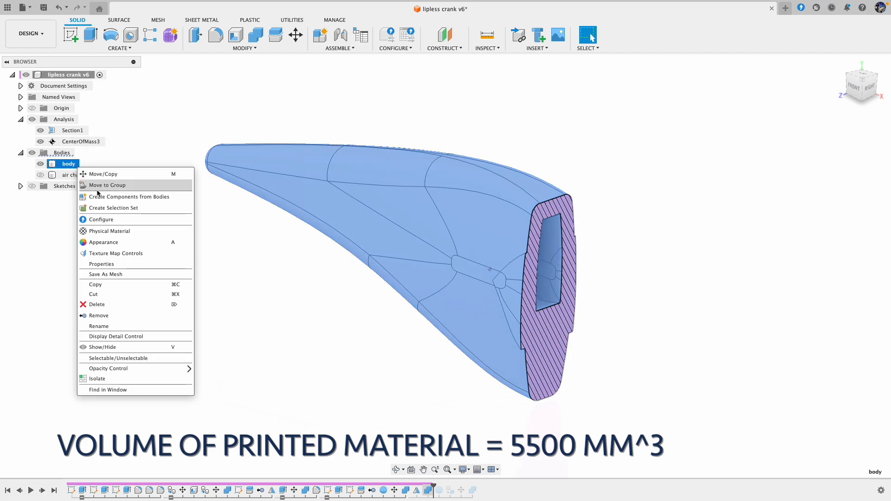
pyautogui.click(140, 231)
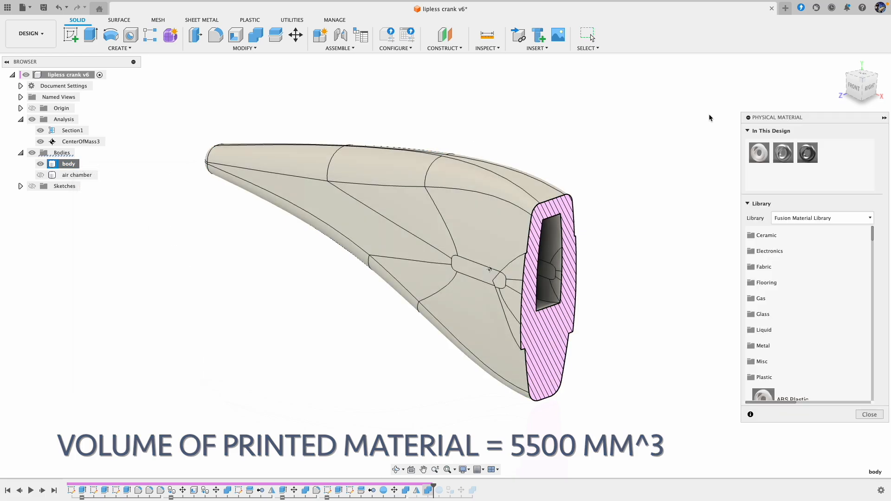
pyautogui.click(760, 155)
pyautogui.click(701, 156)
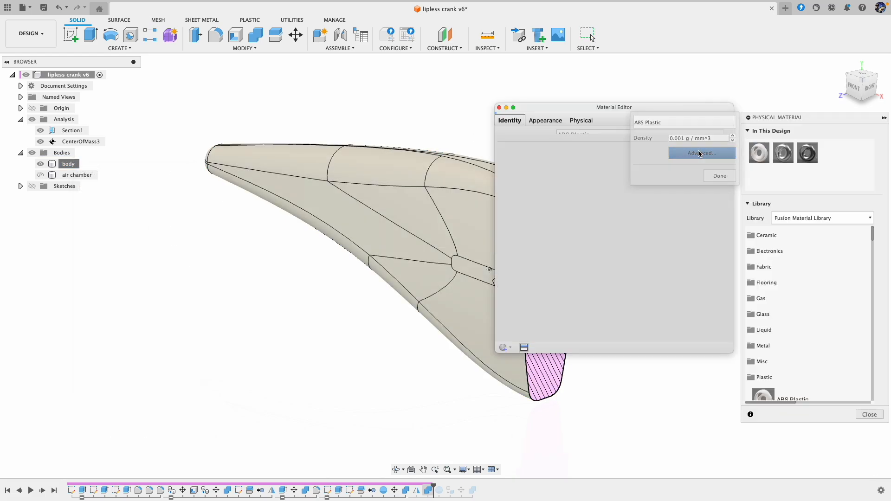
pyautogui.click(598, 120)
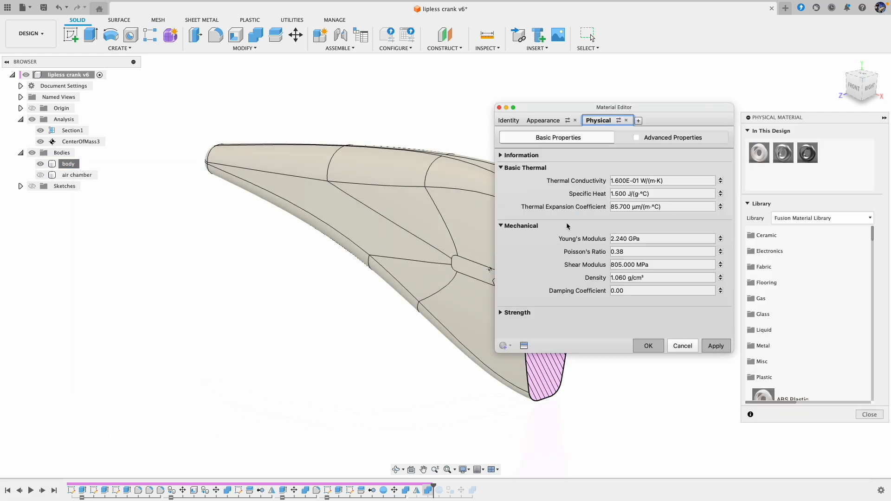
pyautogui.click(621, 278)
pyautogui.click(629, 280)
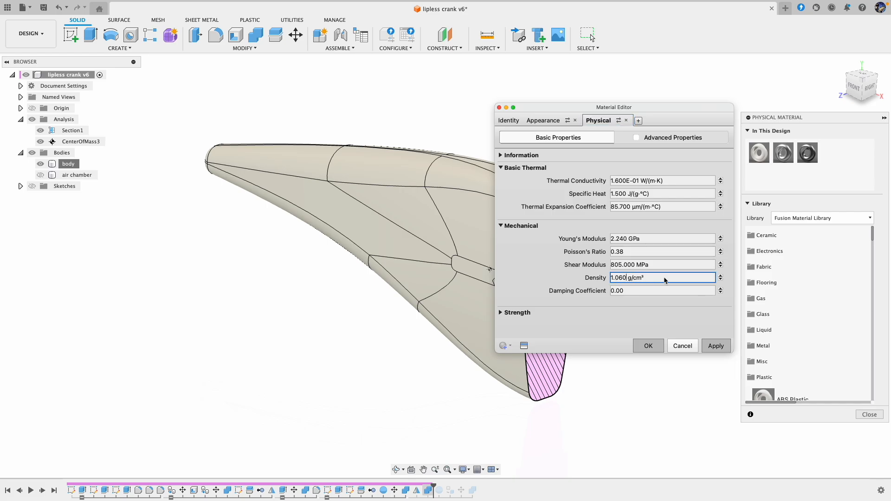
pyautogui.press('BackSpace')
pyautogui.press('BackSpace')
pyautogui.press('BackSpace')
pyautogui.press('BackSpace')
pyautogui.press('BackSpace')
pyautogui.write('5.2/')
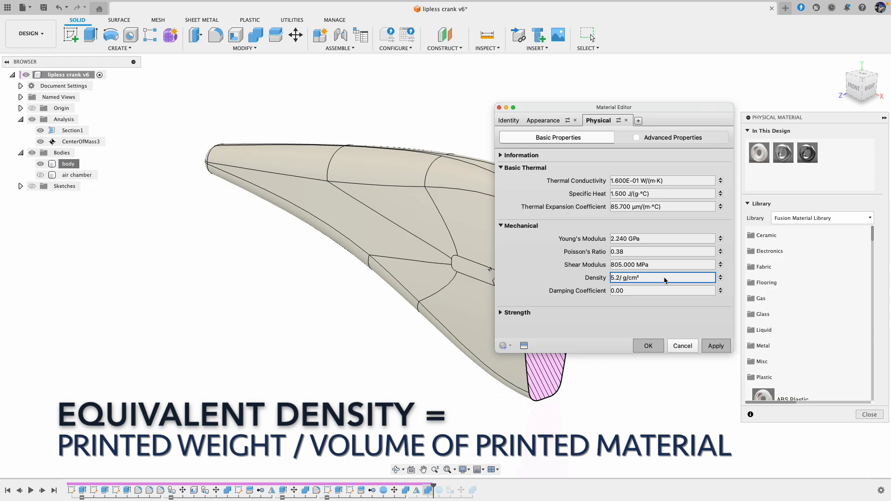
pyautogui.write('5500')
pyautogui.write('.')
pyautogui.press('BackSpace')
pyautogui.write('1')
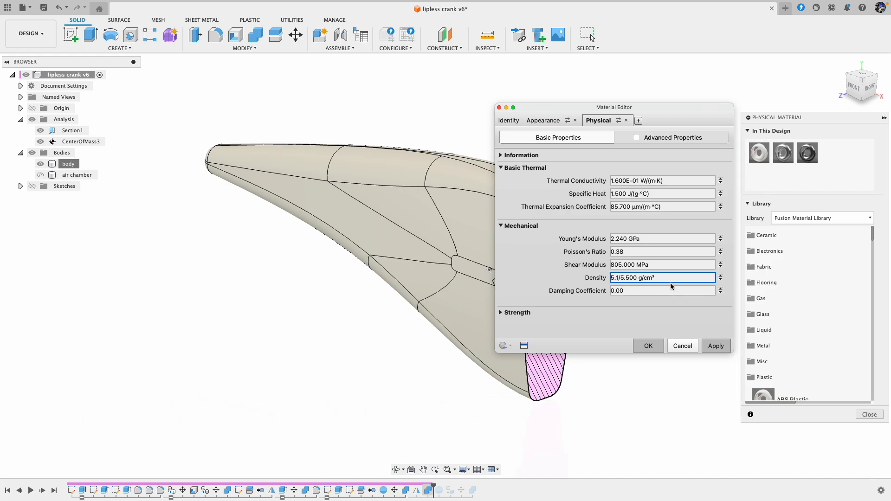
pyautogui.click(715, 345)
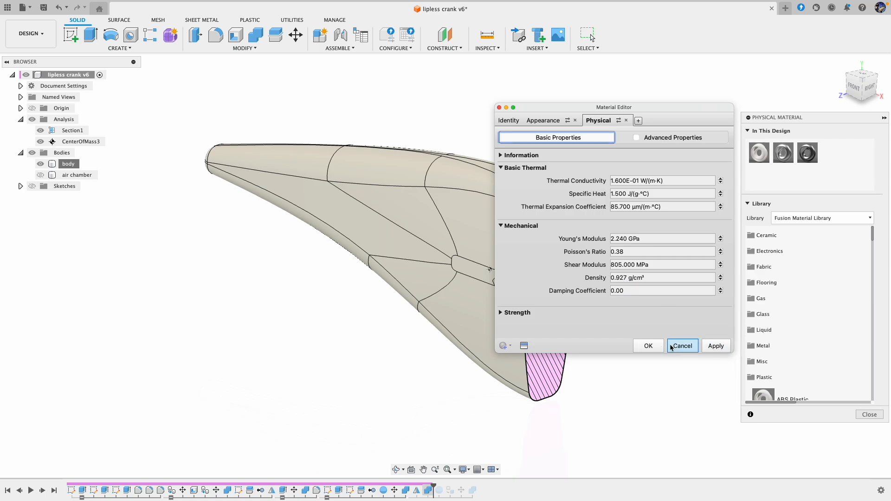
pyautogui.click(648, 345)
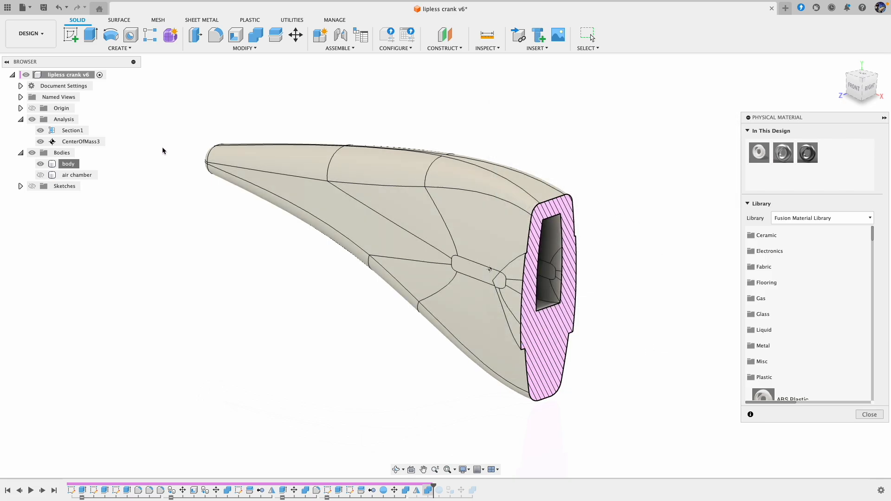
pyautogui.click(68, 165)
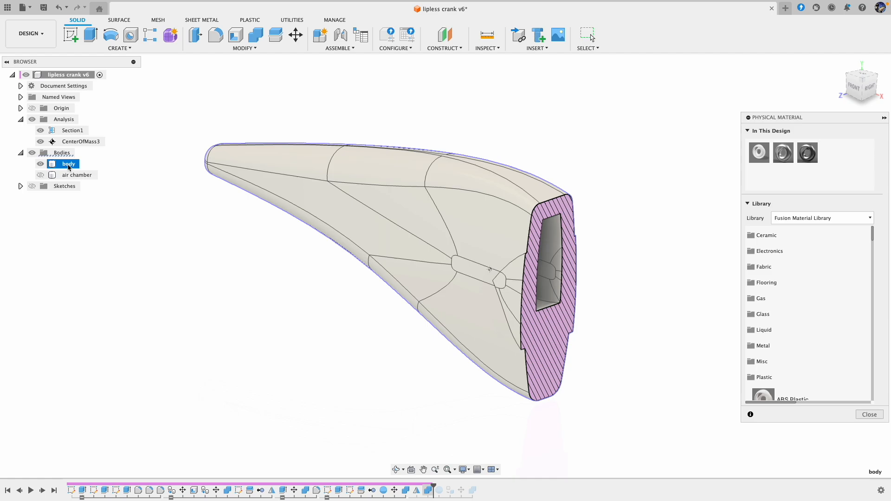
pyautogui.click(870, 415)
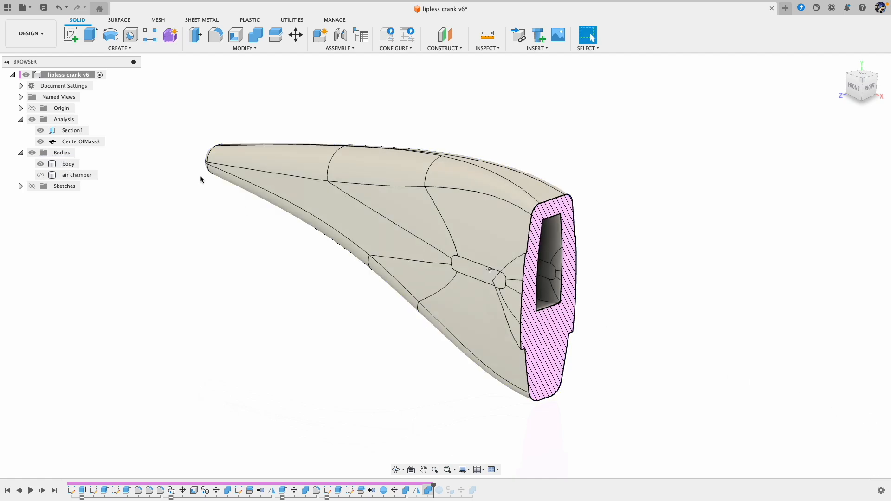
# Check the lure body's mass with the equivalent density in the body's properties
pyautogui.click(65, 165)
pyautogui.rightClick(65, 164)
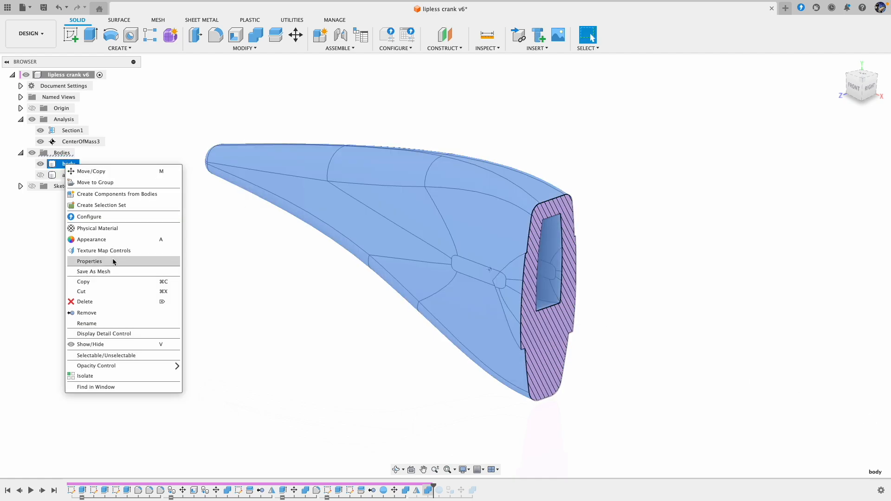
pyautogui.click(112, 262)
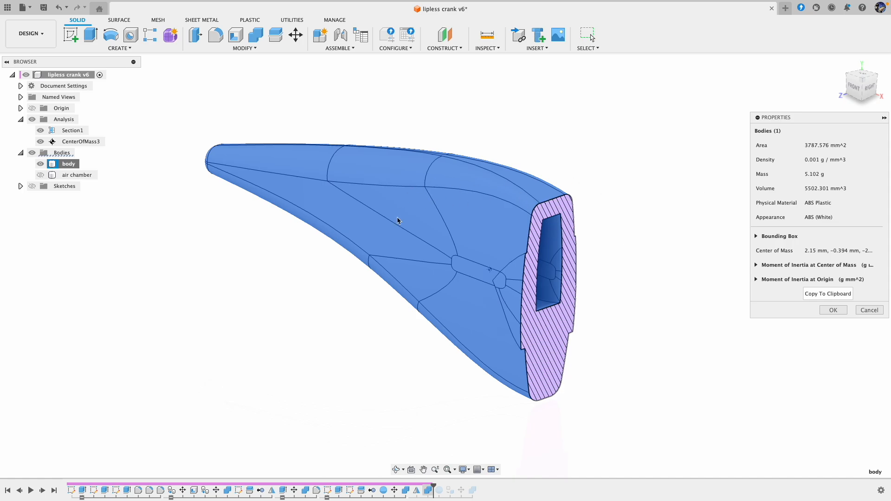
pyautogui.click(864, 311)
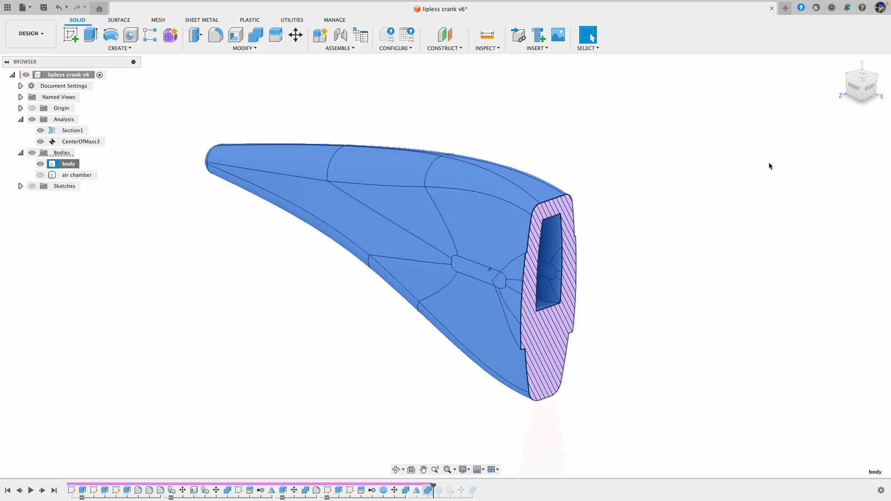
# Roll the timeline marker forward past the sphere feature to bring the weight body into the design
pyautogui.moveTo(837, 97)
pyautogui.click(841, 64)
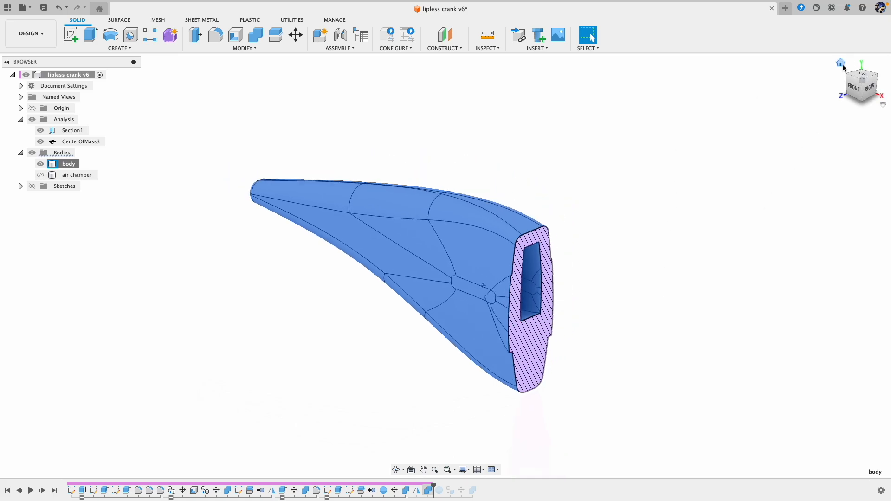
pyautogui.click(853, 87)
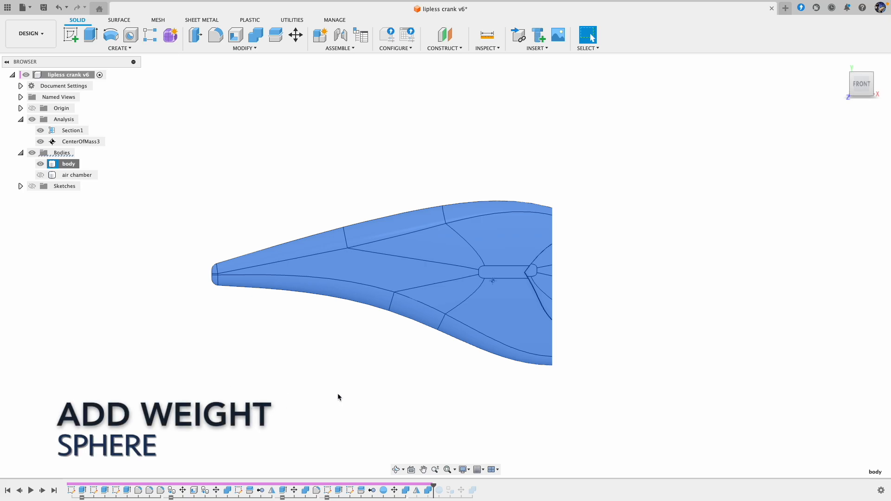
pyautogui.moveTo(434, 484); pyautogui.dragTo(443, 484)
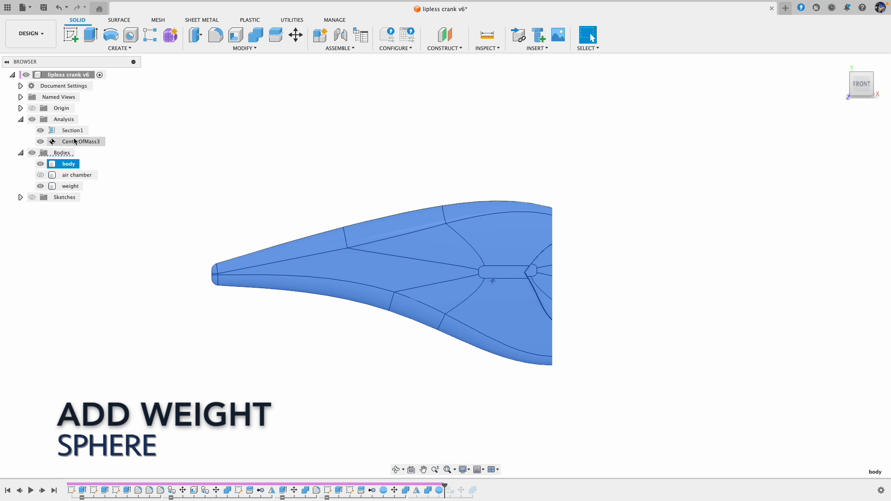
# Shift the Section1 analysis cut plane by -8.00 mm
pyautogui.doubleClick(72, 132)
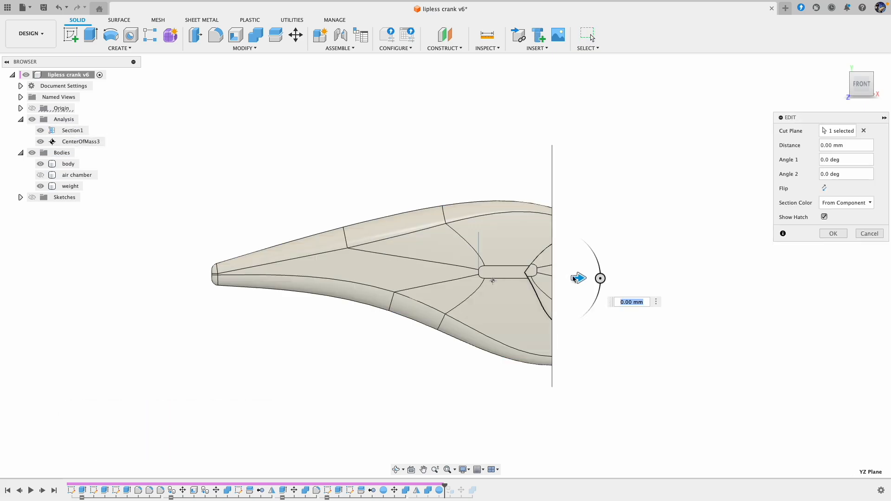
pyautogui.moveTo(570, 278); pyautogui.dragTo(523, 278)
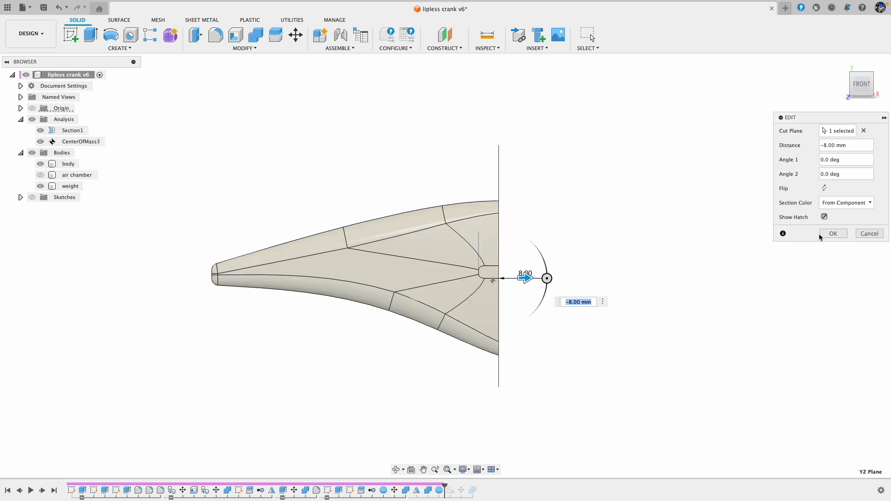
pyautogui.click(833, 233)
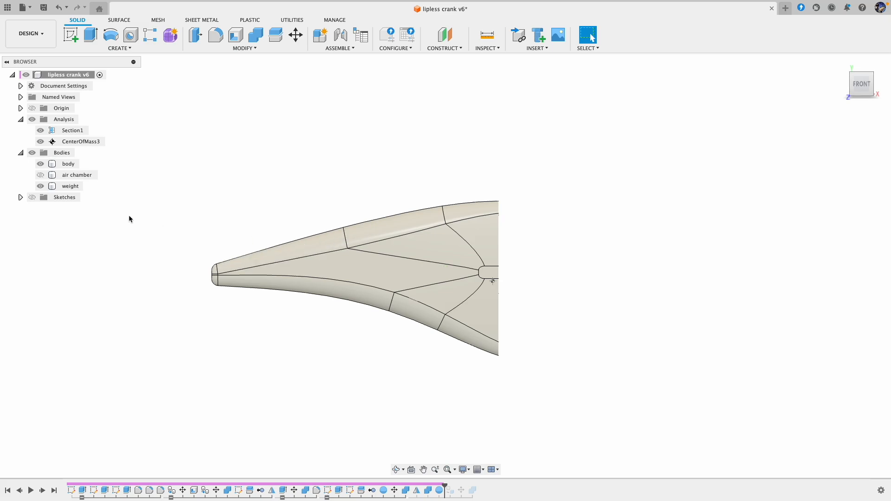
# Roll the timeline forward past the weight's component creation, move and combine features, and hide the Section1 analysis
pyautogui.click(72, 187)
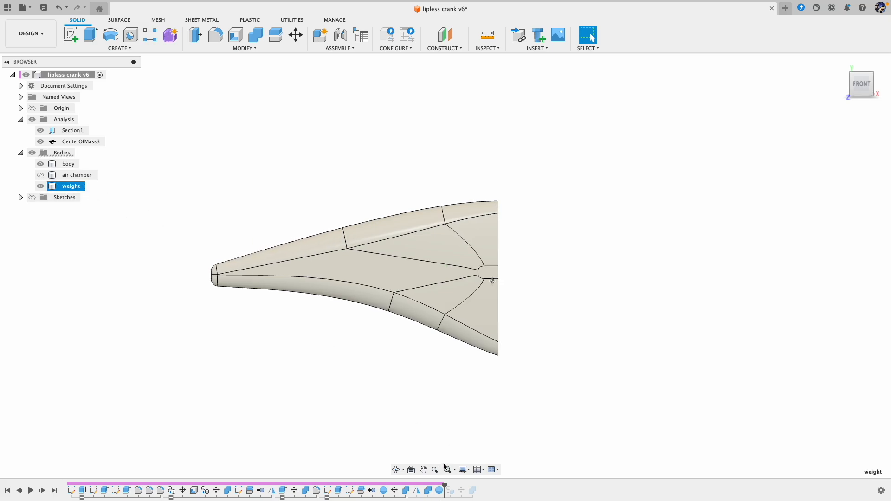
pyautogui.moveTo(445, 483); pyautogui.dragTo(467, 485)
pyautogui.click(76, 231)
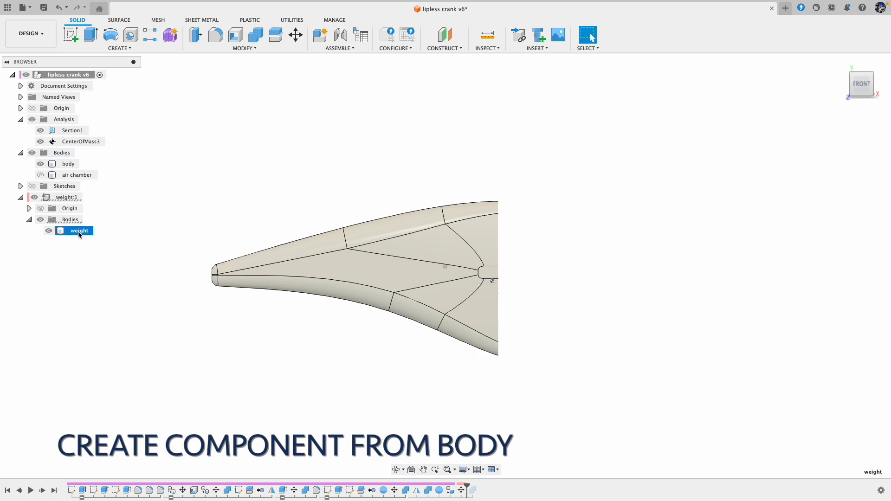
pyautogui.keyDown('shift'); pyautogui.hscroll(5, 96, 236); pyautogui.keyUp('shift')
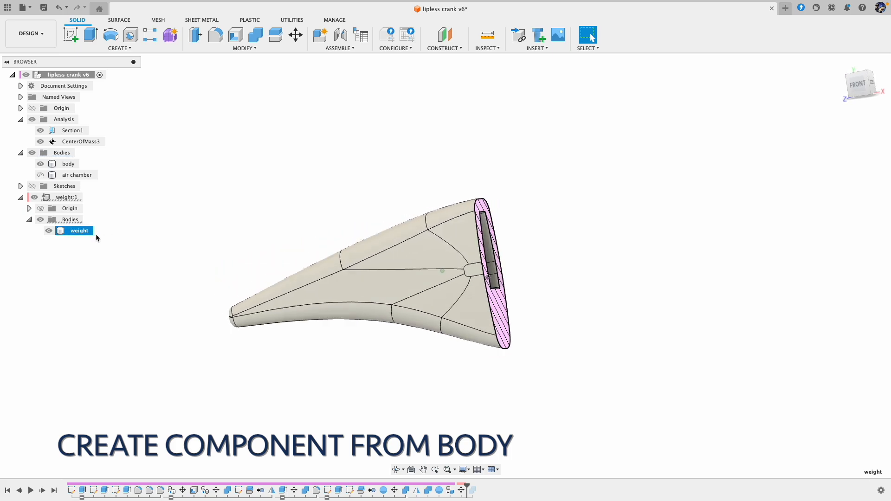
pyautogui.keyDown('shift'); pyautogui.scroll(5, 194, 236); pyautogui.keyUp('shift')
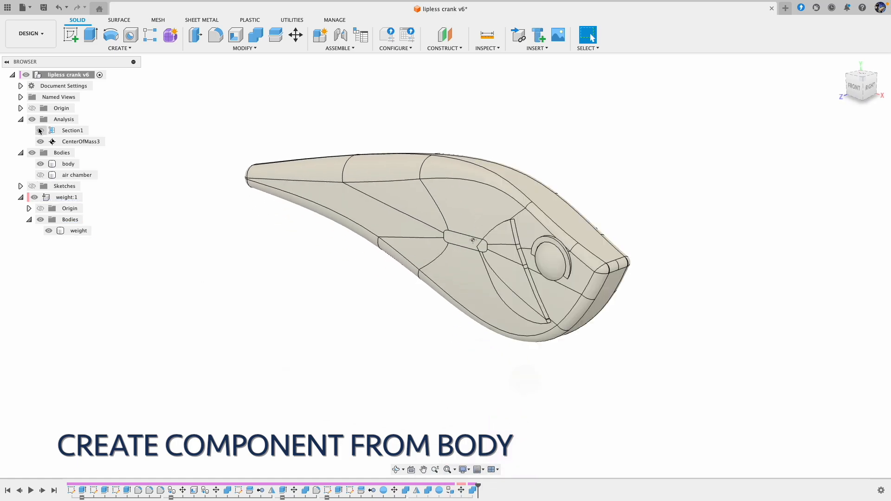
# Hide the lure body and assign Lead as the physical material of the weight body
pyautogui.click(79, 230)
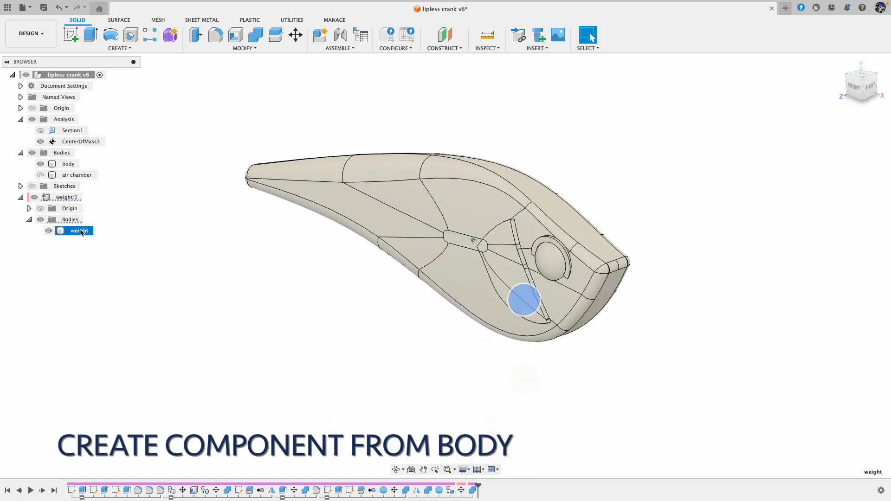
pyautogui.keyDown('shift'); pyautogui.hscroll(-5, 80, 231); pyautogui.keyUp('shift')
pyautogui.keyDown('shift'); pyautogui.scroll(-5, 566, 317); pyautogui.keyUp('shift')
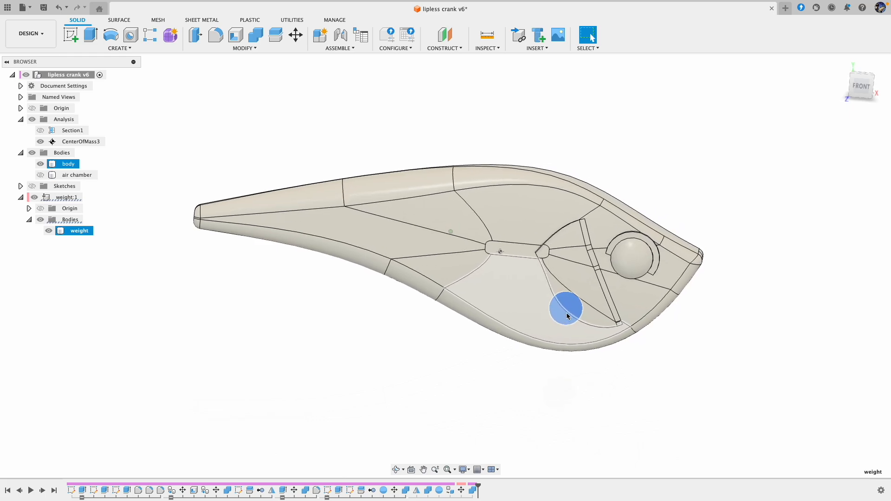
pyautogui.keyDown('shift'); pyautogui.scroll(-5, 586, 321); pyautogui.keyUp('shift')
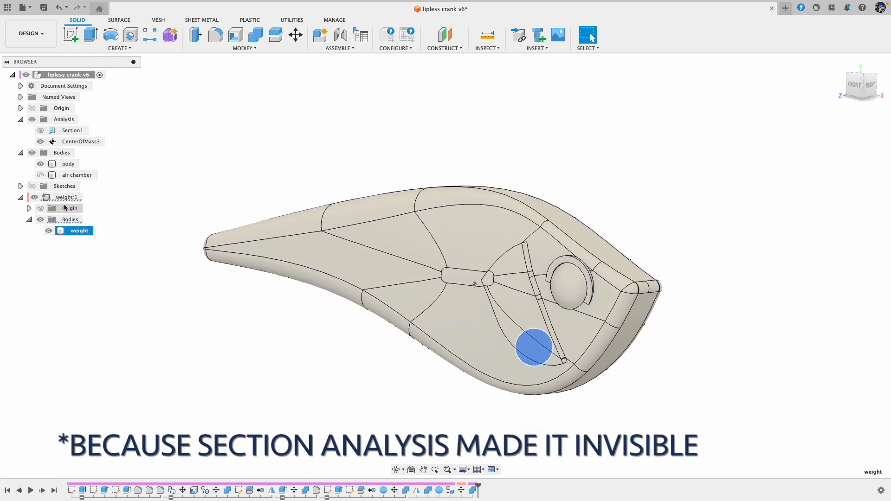
pyautogui.click(41, 165)
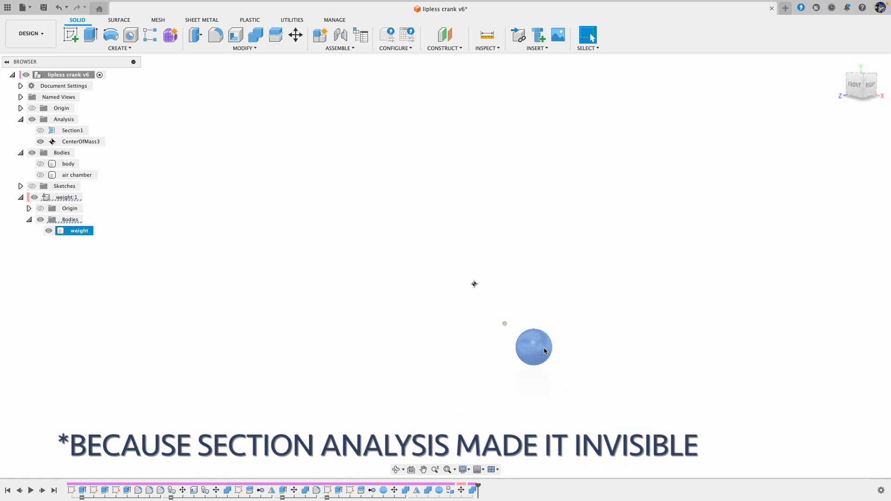
pyautogui.rightClick(85, 232)
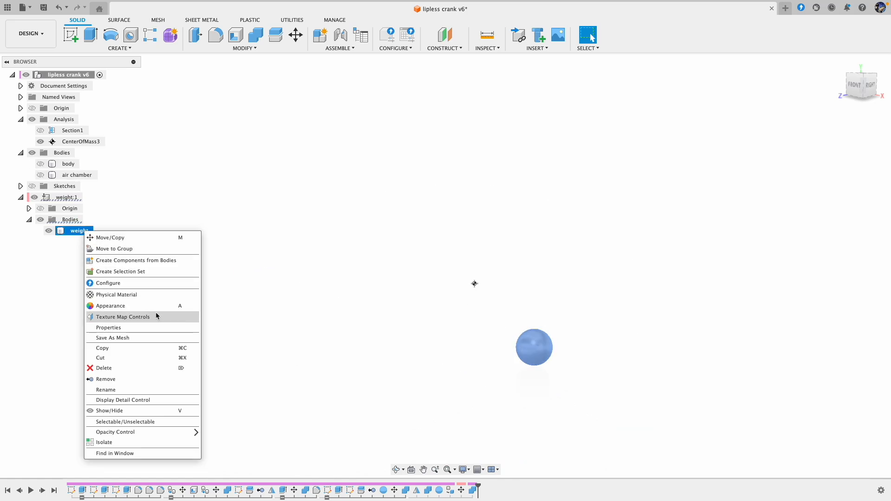
pyautogui.click(160, 295)
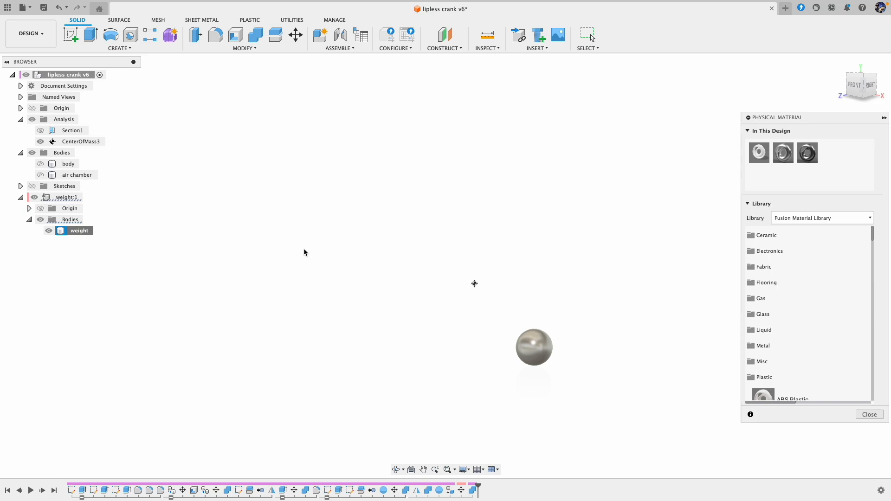
pyautogui.moveTo(783, 148); pyautogui.dragTo(542, 350)
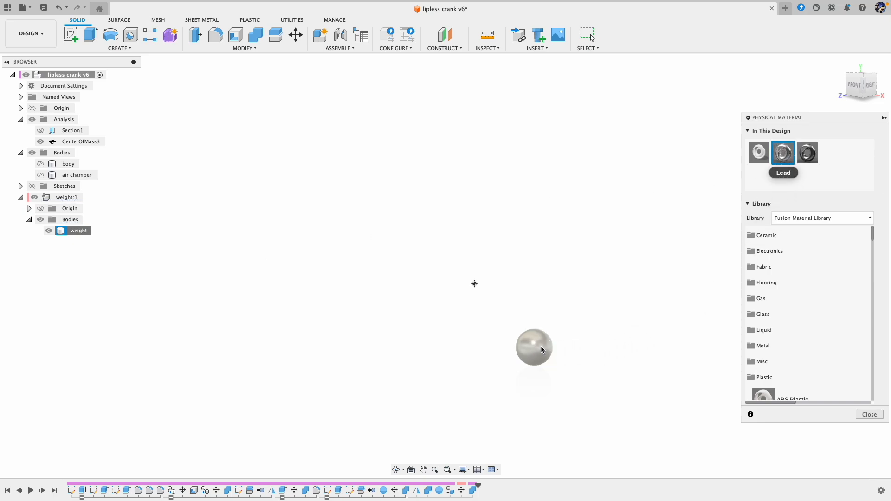
pyautogui.click(870, 415)
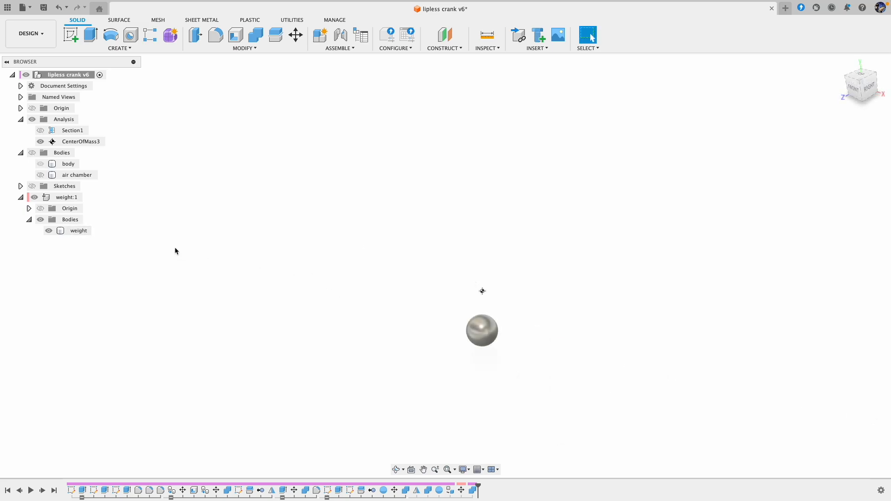
# Check the mass of the lead weight body in its properties
pyautogui.rightClick(79, 230)
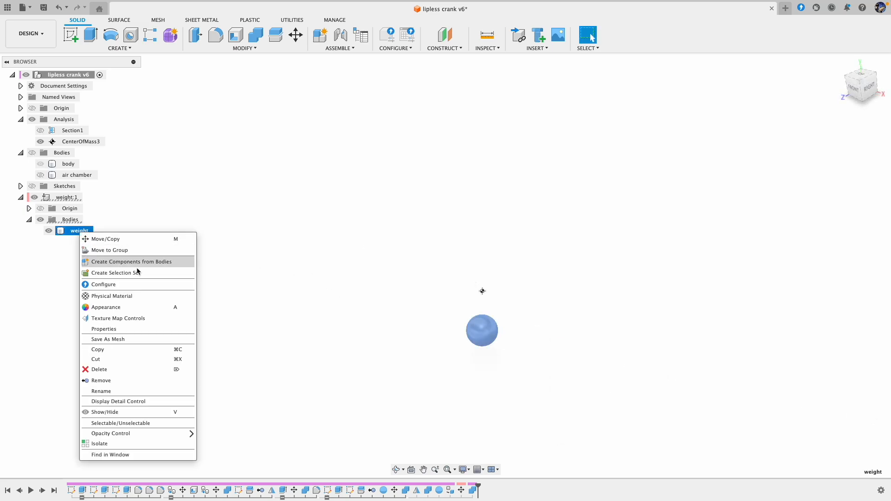
pyautogui.click(151, 328)
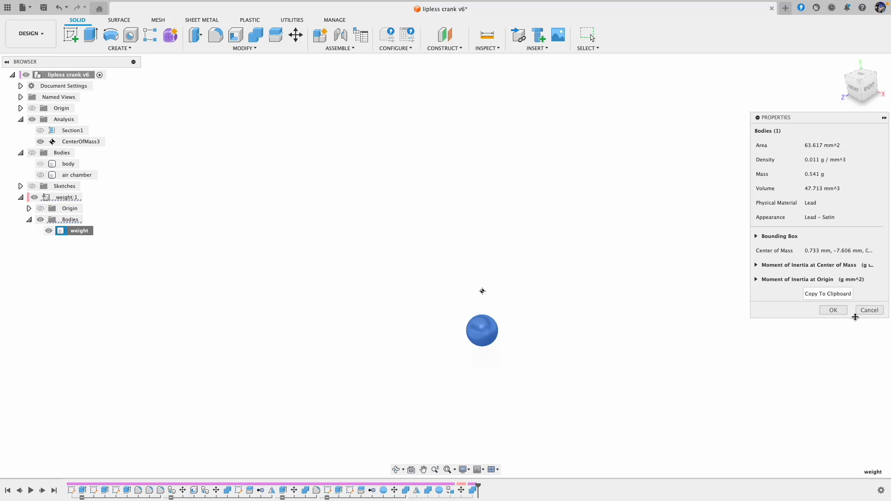
pyautogui.click(869, 311)
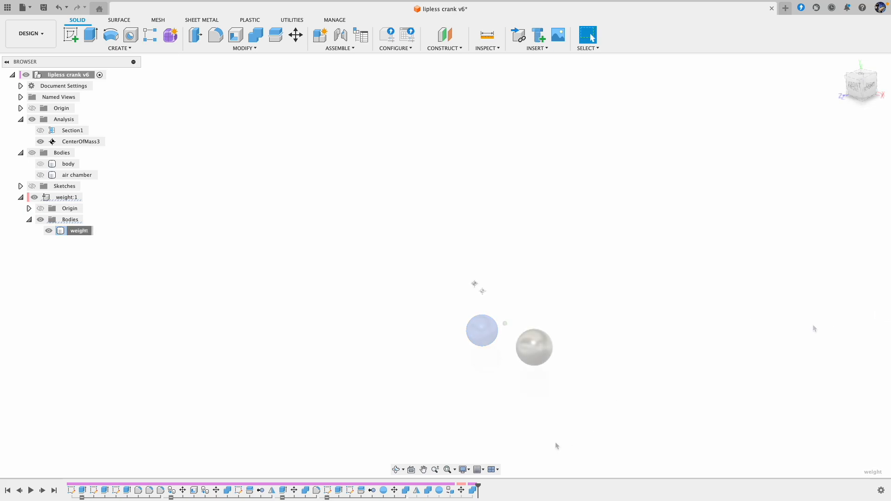
pyautogui.moveTo(526, 385); pyautogui.dragTo(520, 404, button='middle')
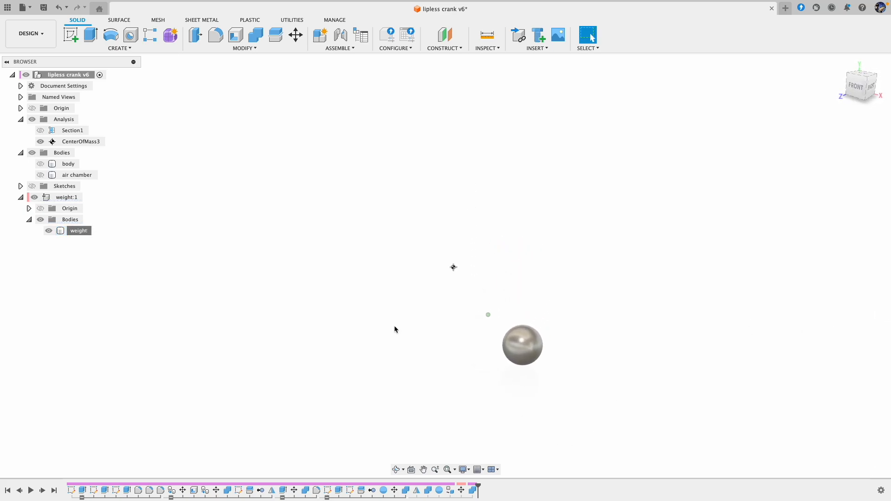
pyautogui.keyDown('shift'); pyautogui.moveTo(456, 288); pyautogui.dragTo(455, 290, button='middle'); pyautogui.keyUp('shift')
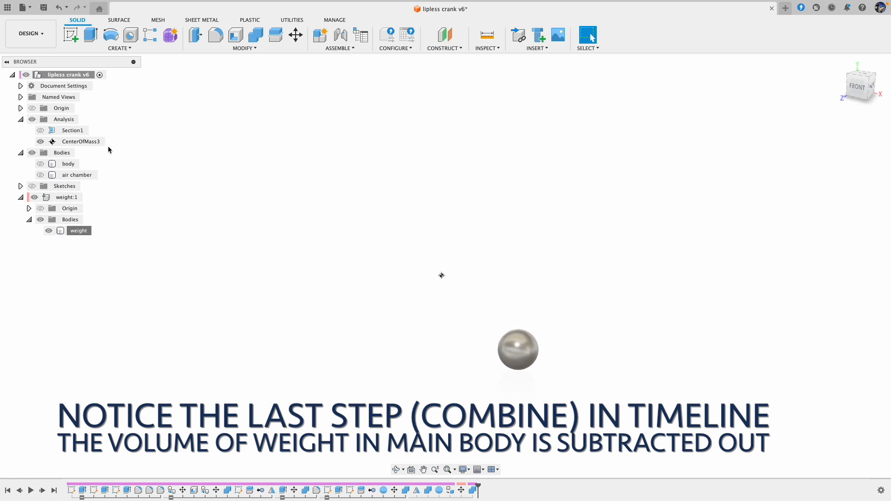
# Show the lure body again and edit CenterOfMass3 to include both the lure body and the weight
pyautogui.click(89, 143)
pyautogui.rightClick(93, 143)
pyautogui.click(103, 163)
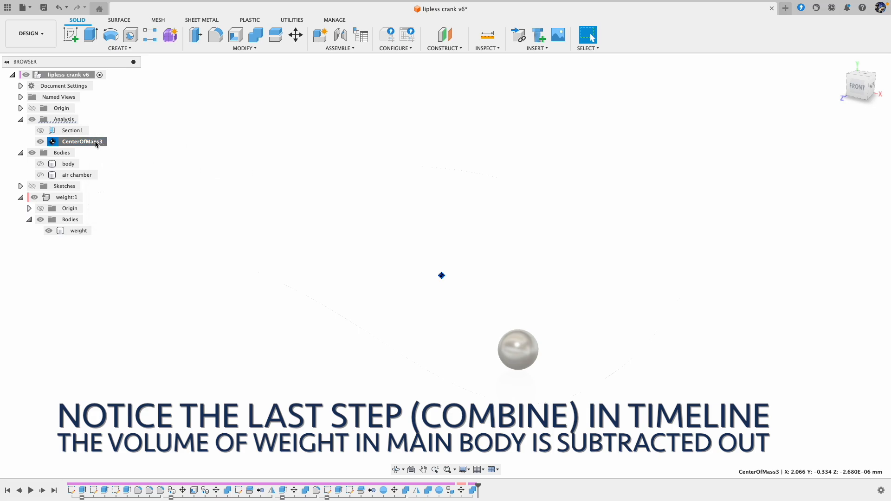
pyautogui.click(40, 164)
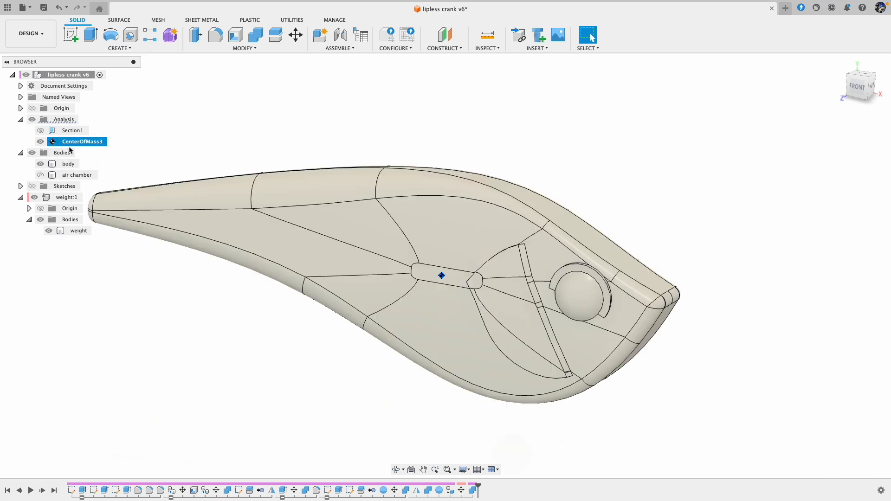
pyautogui.doubleClick(73, 144)
pyautogui.doubleClick(52, 142)
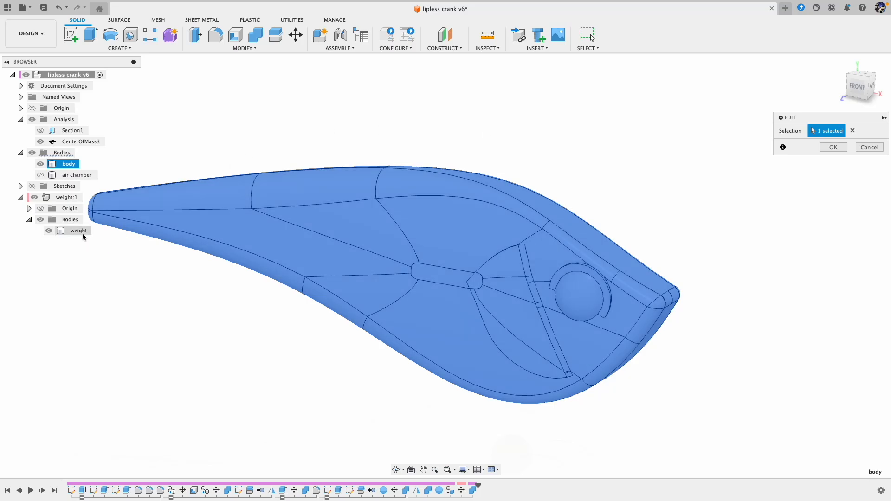
pyautogui.click(80, 232)
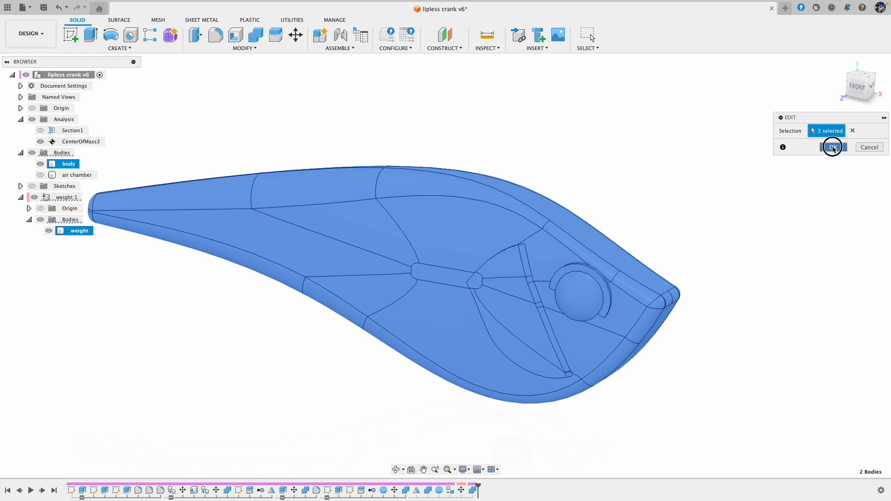
pyautogui.click(833, 147)
pyautogui.scroll(-3, 823, 146)
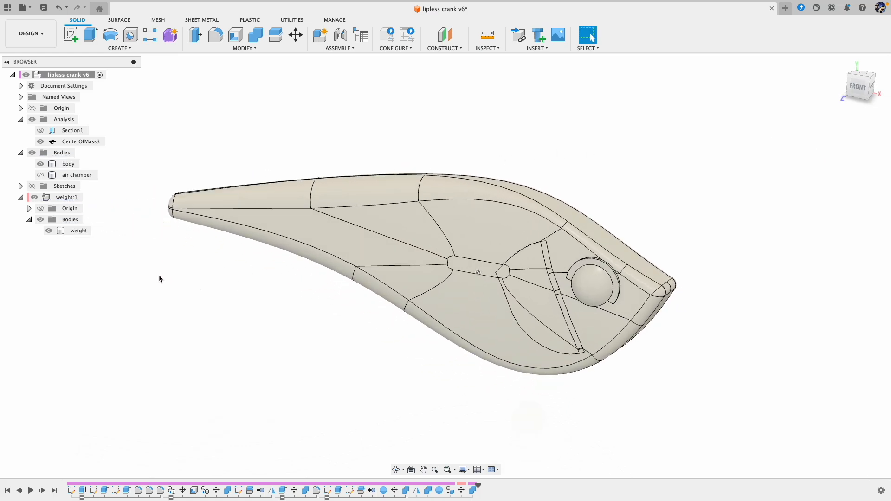
# Clear the CenterOfMass3 selection and reselect the lure body and the weight body
pyautogui.doubleClick(80, 141)
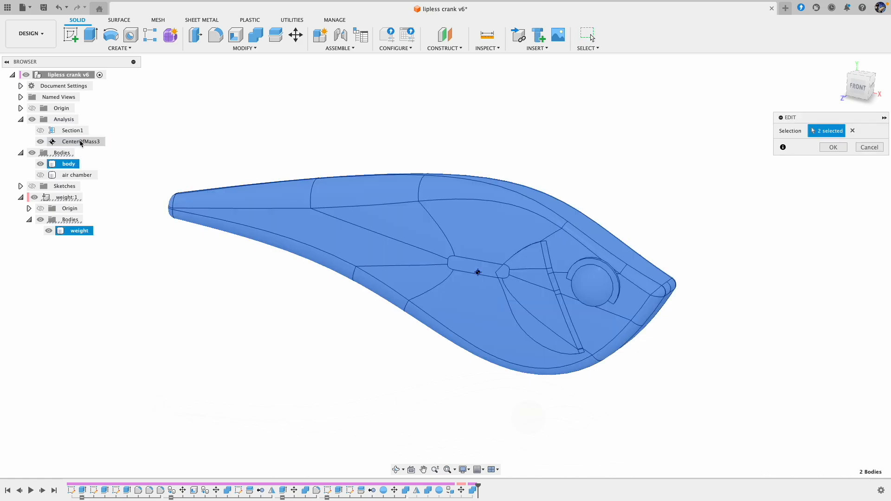
pyautogui.click(853, 131)
pyautogui.click(446, 189)
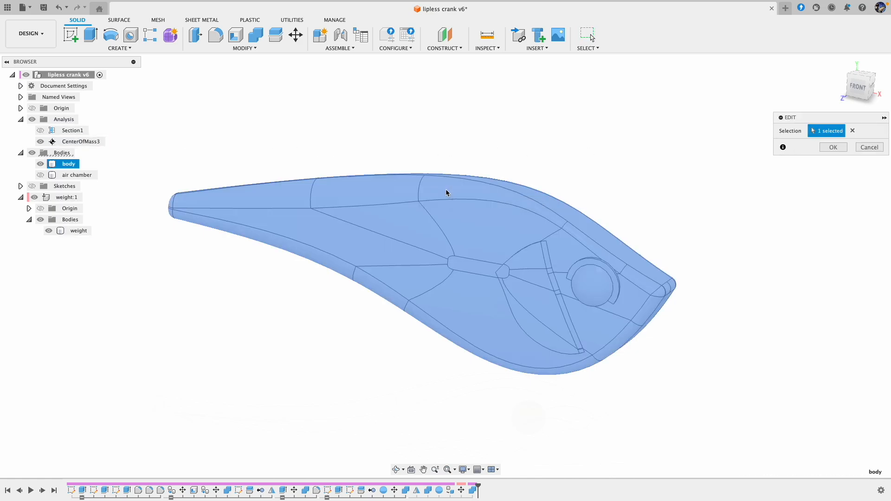
pyautogui.click(80, 231)
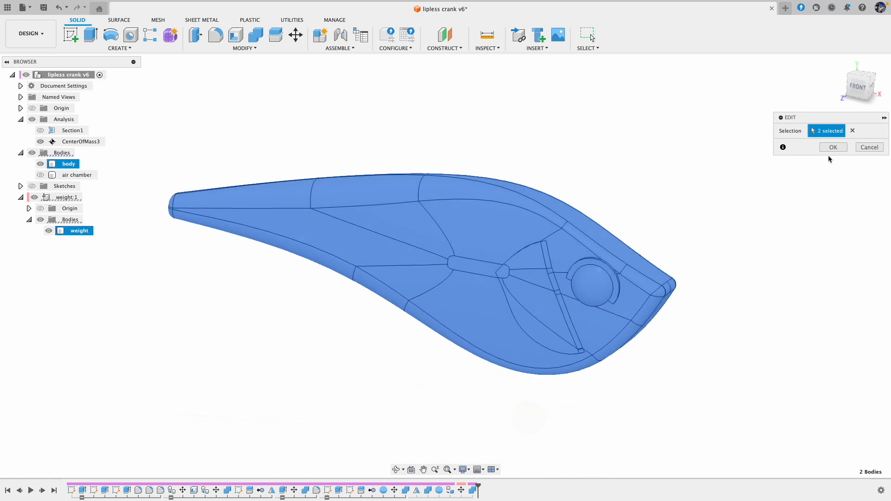
pyautogui.click(835, 147)
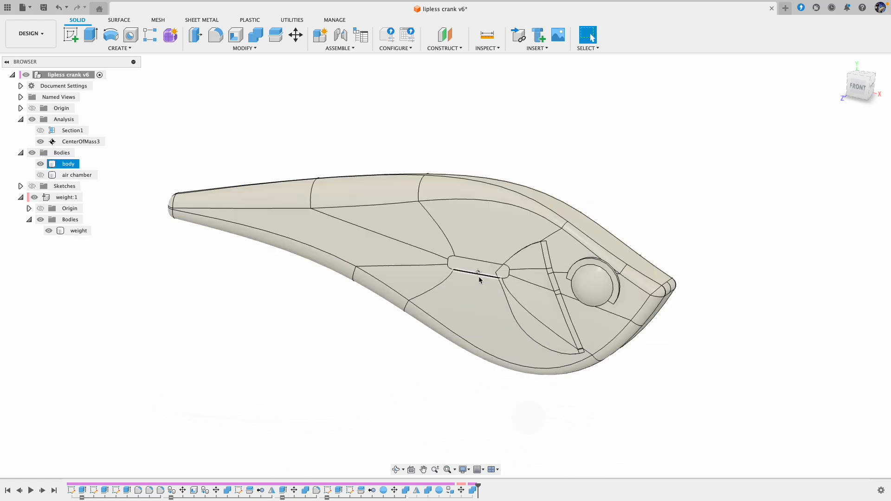
# Edit the weight's Move1 feature to shift the sphere 6.862 mm in X and 0.668 mm in Y toward the lure's head
pyautogui.click(861, 90)
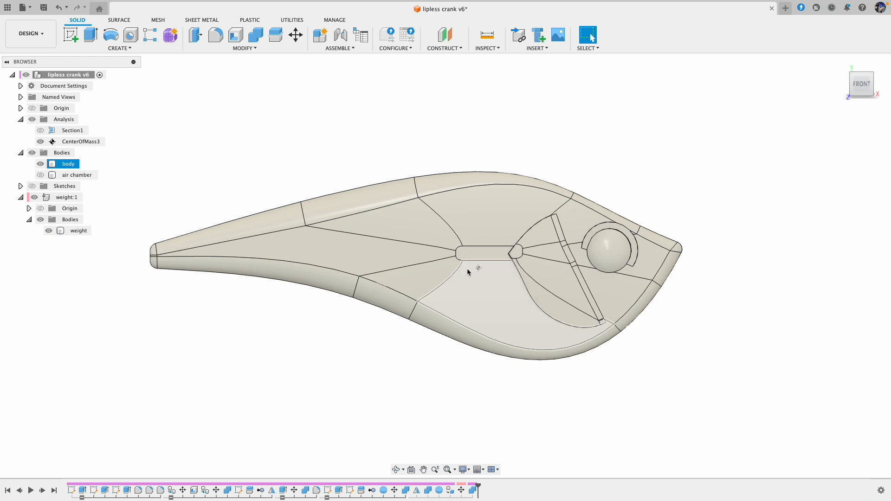
pyautogui.doubleClick(462, 492)
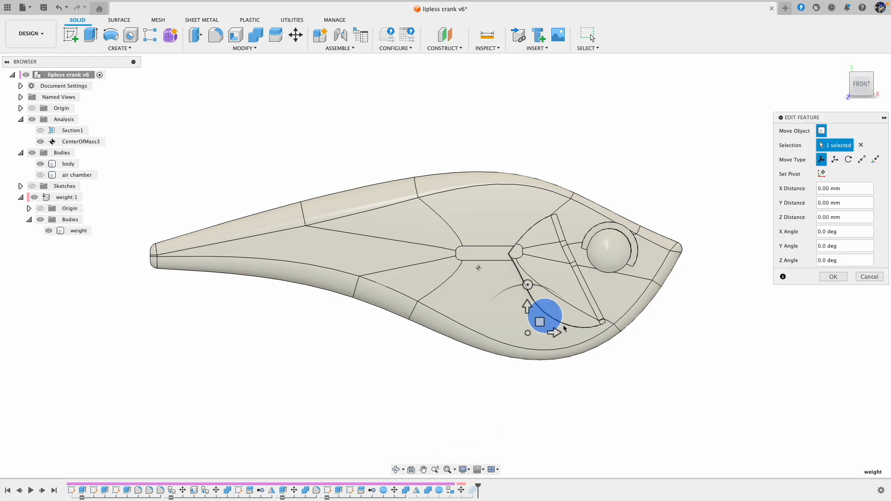
pyautogui.moveTo(541, 322); pyautogui.dragTo(593, 318)
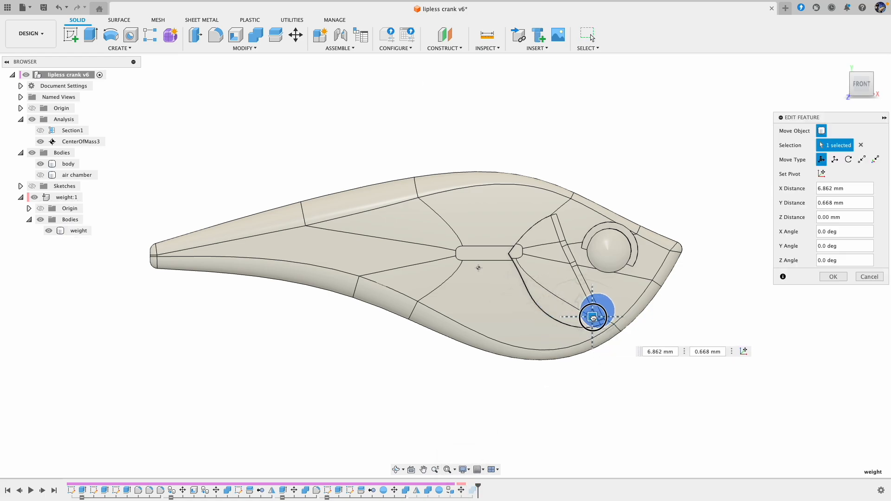
pyautogui.click(834, 277)
pyautogui.click(462, 277)
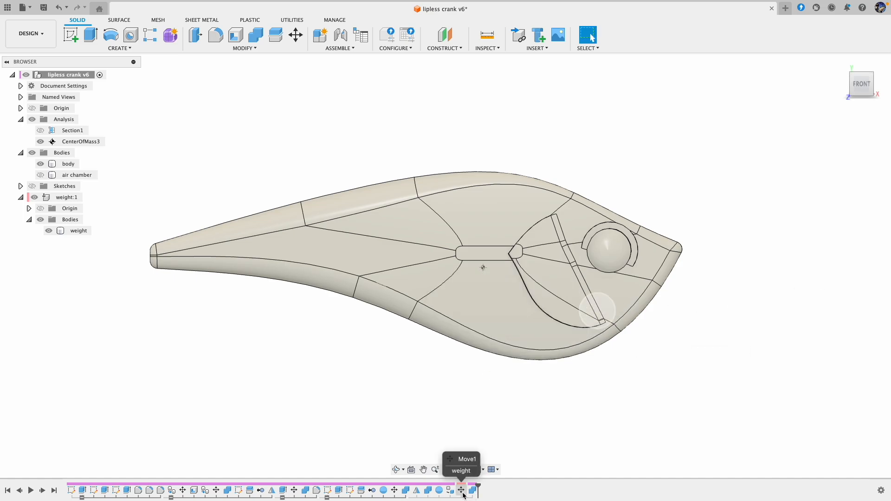
# Undo the weight's last move to compare the center of mass position
pyautogui.hotkey('ctrl', 'z')
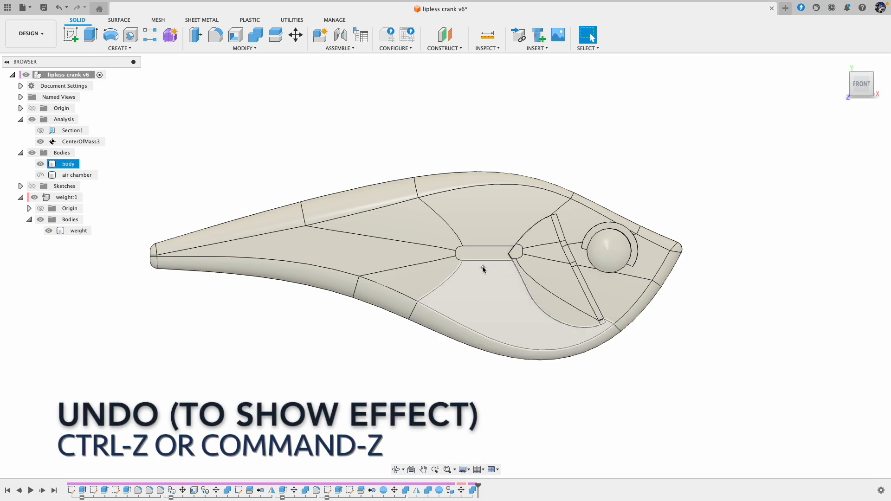
pyautogui.click(77, 232)
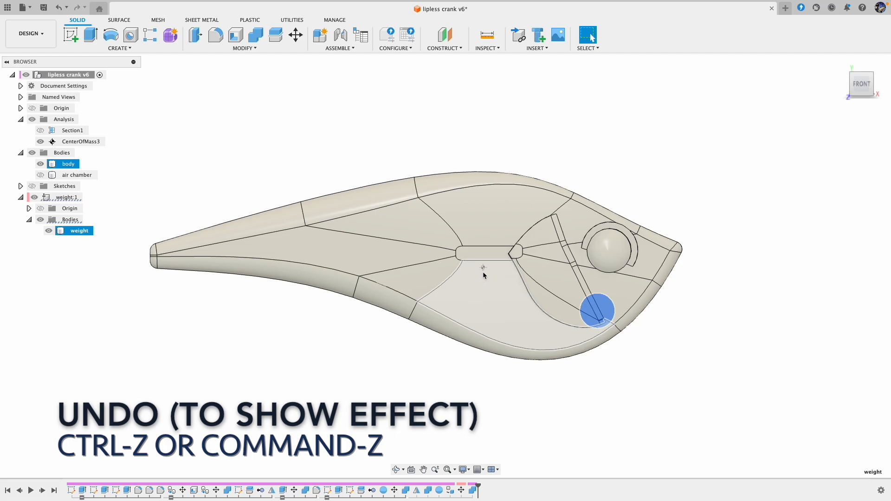
pyautogui.press('Escape')
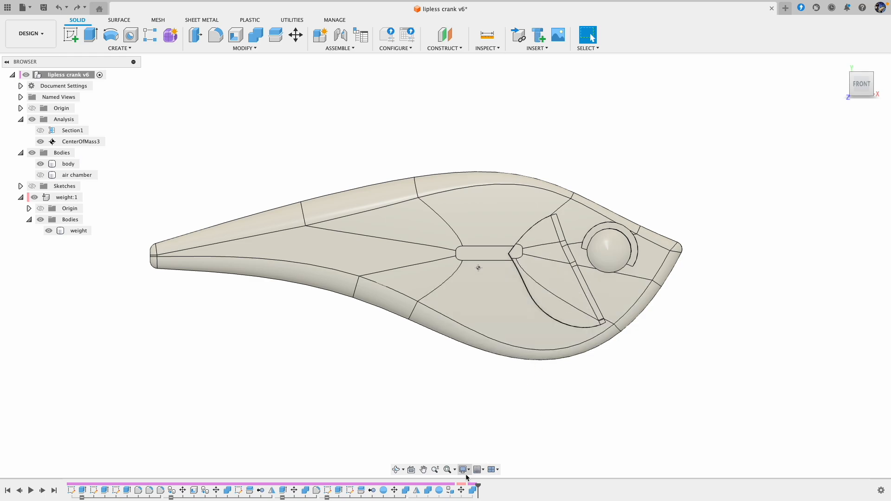
# Edit the weight's Move1 feature to shift the sphere -10.931 mm in X and -0.364 mm in Y toward the tail
pyautogui.doubleClick(461, 490)
pyautogui.moveTo(543, 329); pyautogui.dragTo(650, 313)
pyautogui.moveTo(589, 308); pyautogui.dragTo(455, 324)
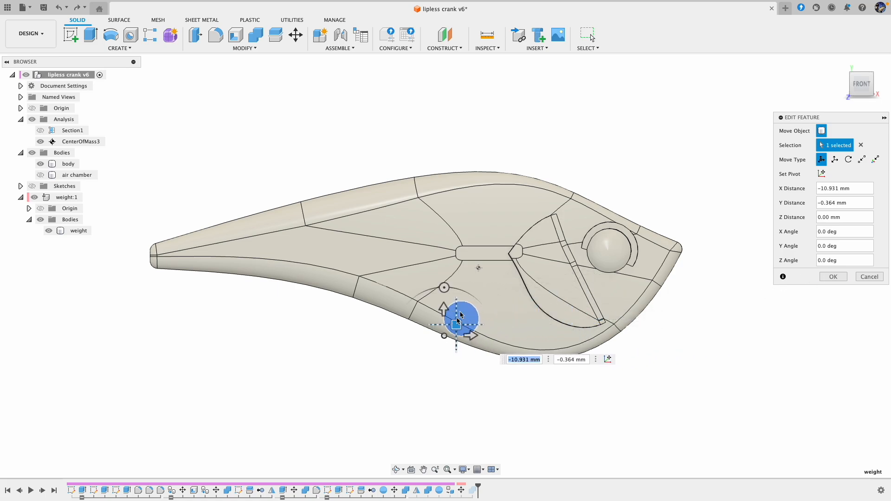
pyautogui.click(832, 277)
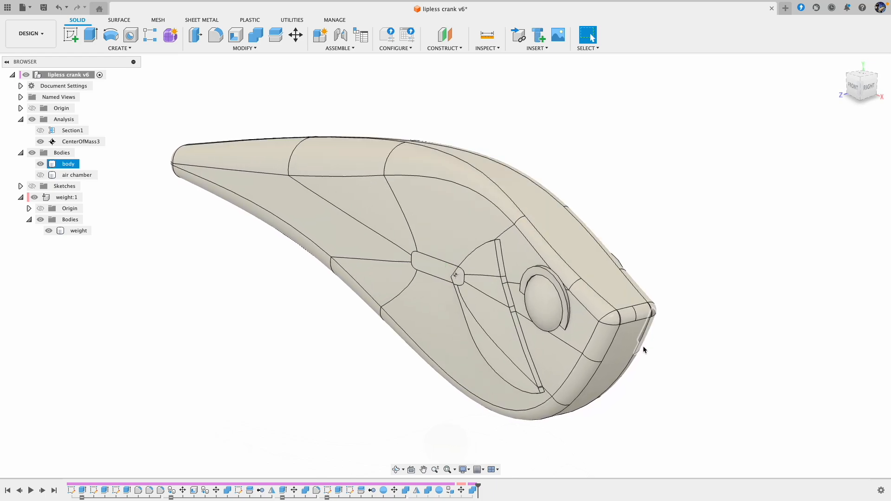
pyautogui.click(740, 292)
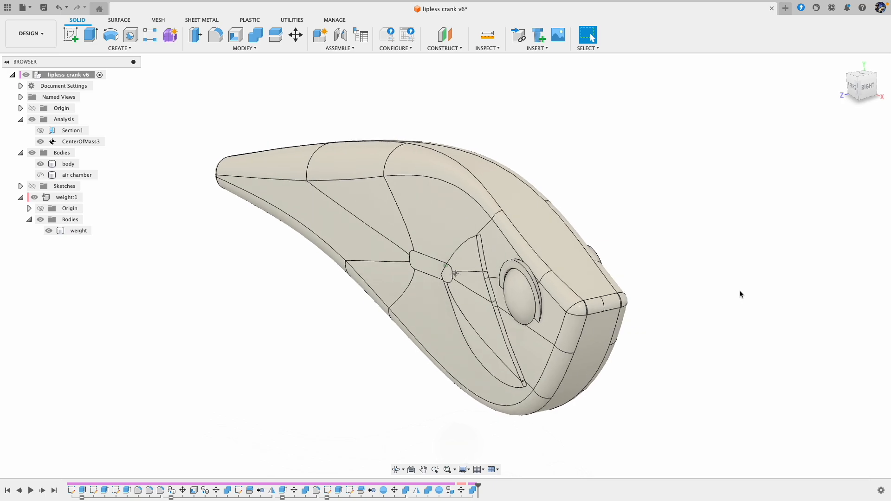